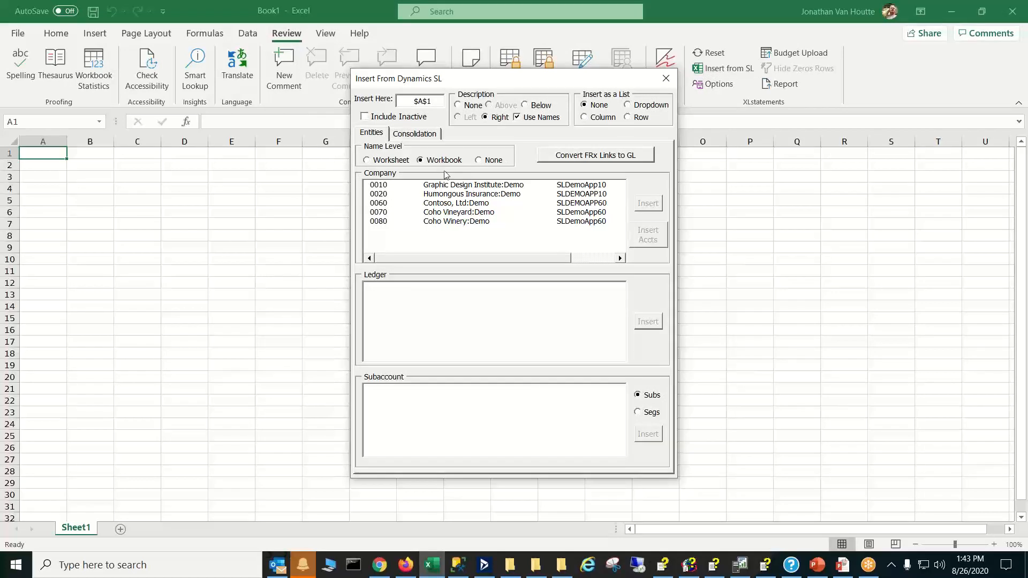
Insert company 0060 Contoso, Ltd:Demo in cell A1 and its Financial Ledger in A2, with names at the right.
left_click(438, 203)
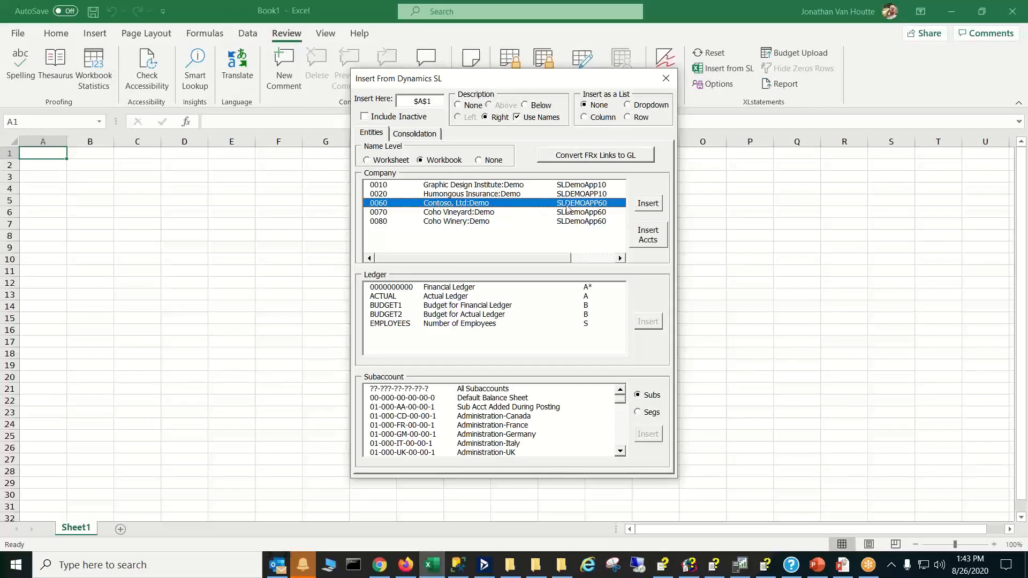
left_click(653, 204)
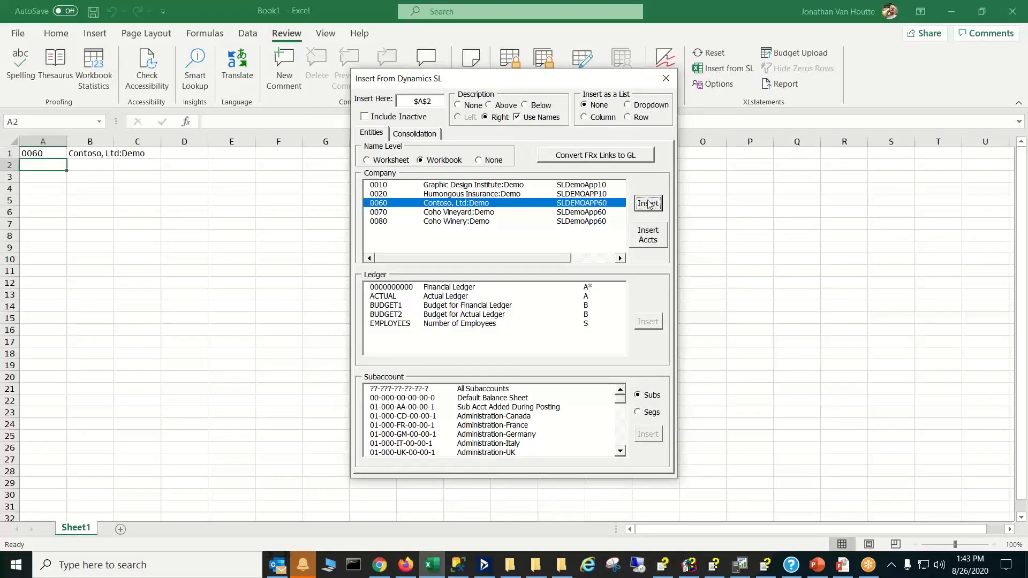
left_click(465, 289)
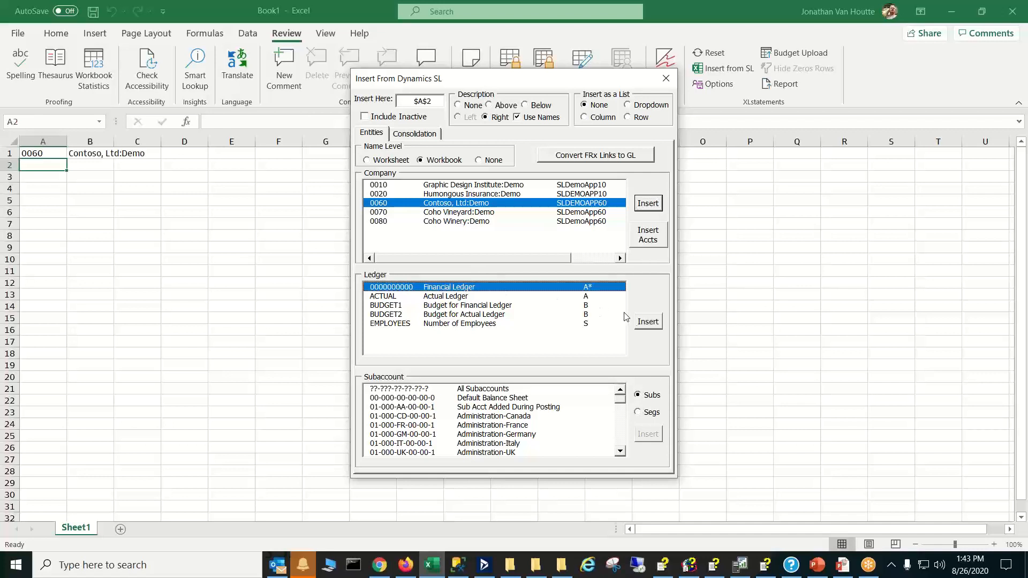
left_click(648, 321)
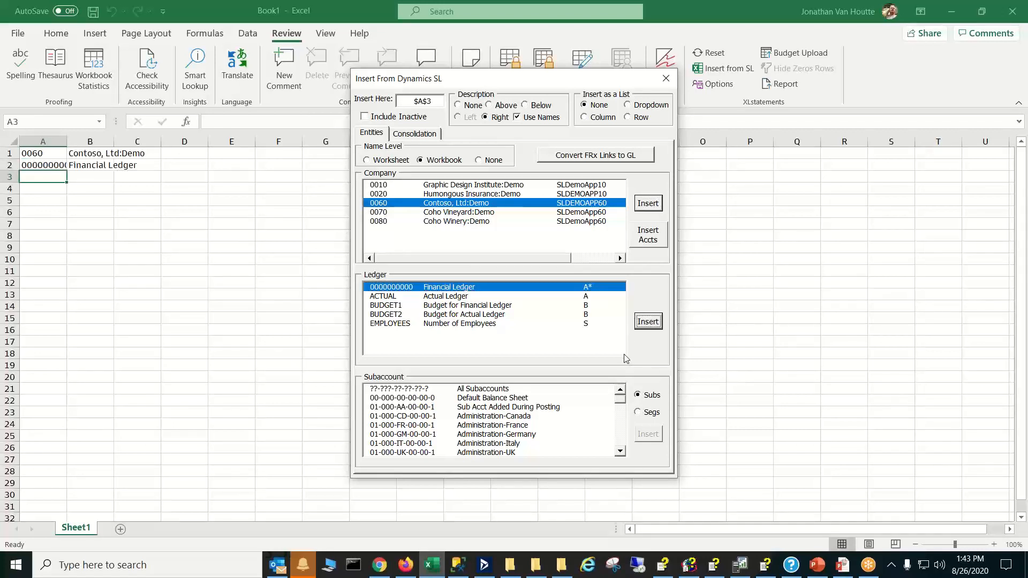
Insert the Location subaccount segment in cell A3 as a dropdown list.
left_click(640, 412)
left_click(409, 409)
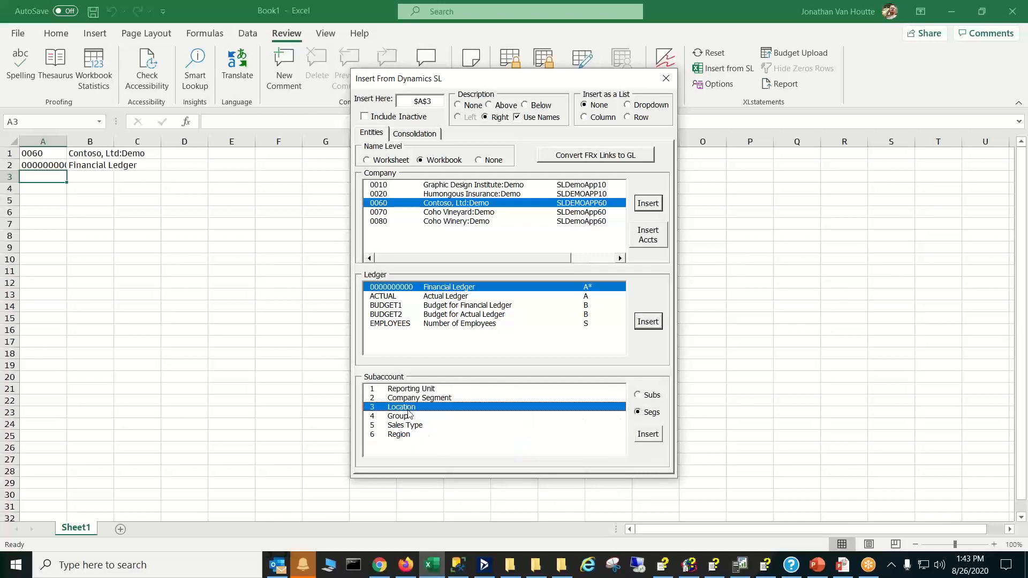
left_click(649, 438)
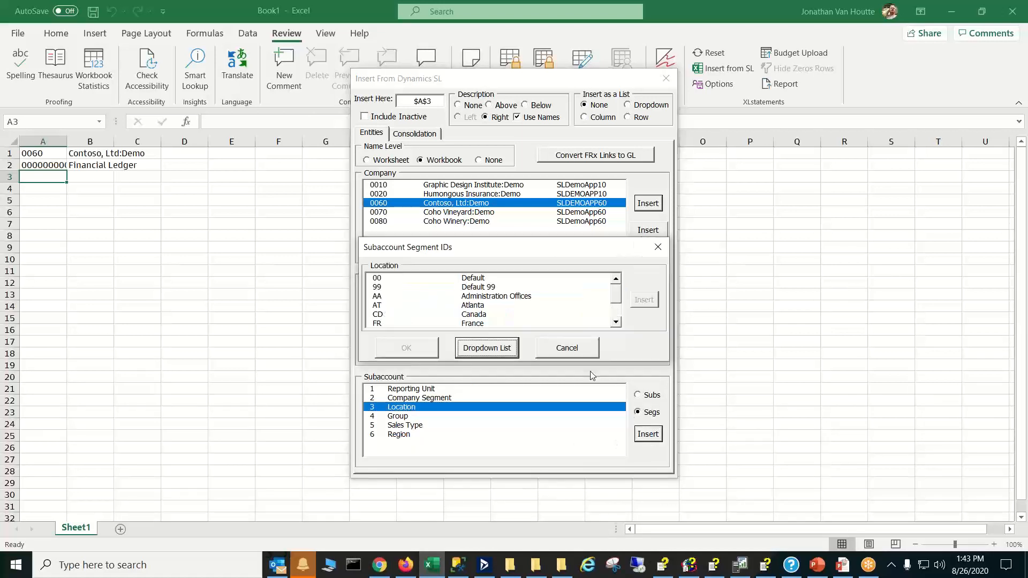
left_click(502, 355)
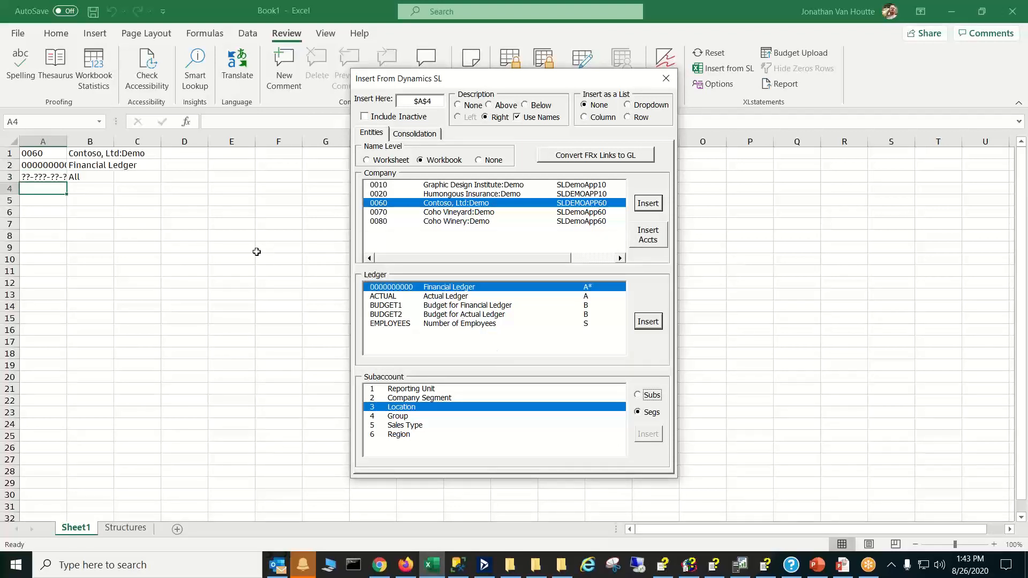
Insert the accounts of company 0060 starting at cell A6 and fit column B to its contents.
left_click(54, 214)
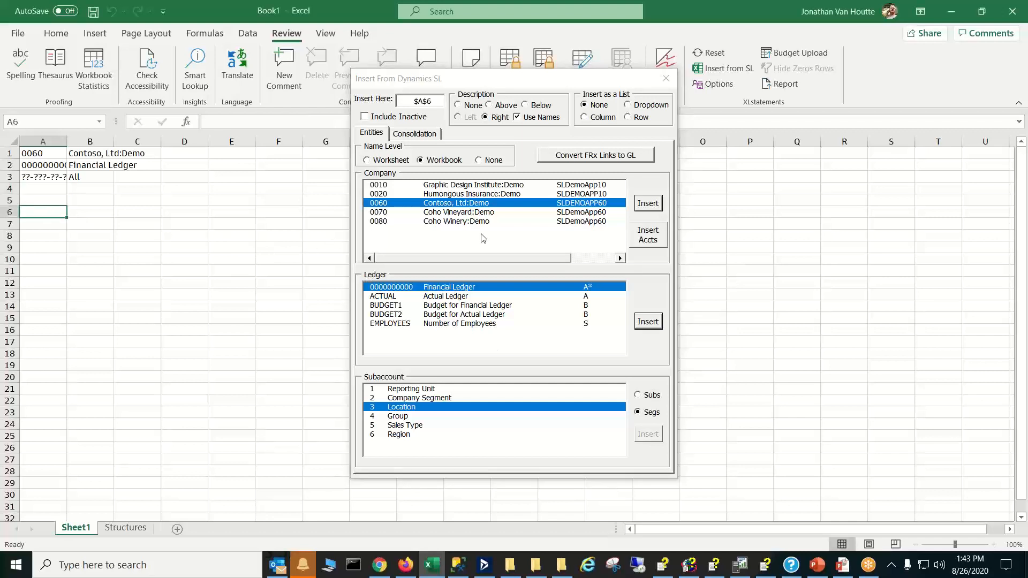
left_click(650, 239)
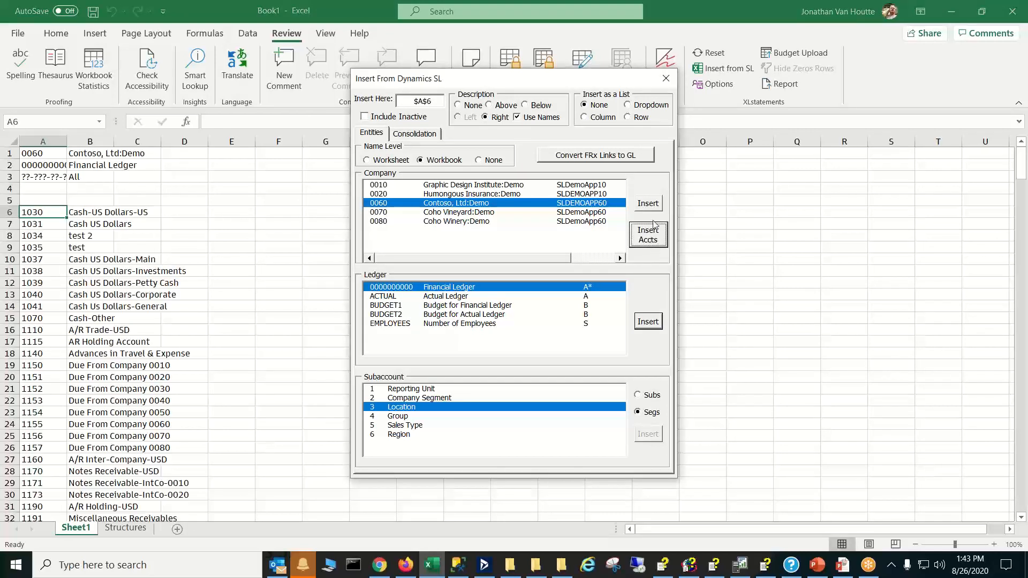
left_click(666, 78)
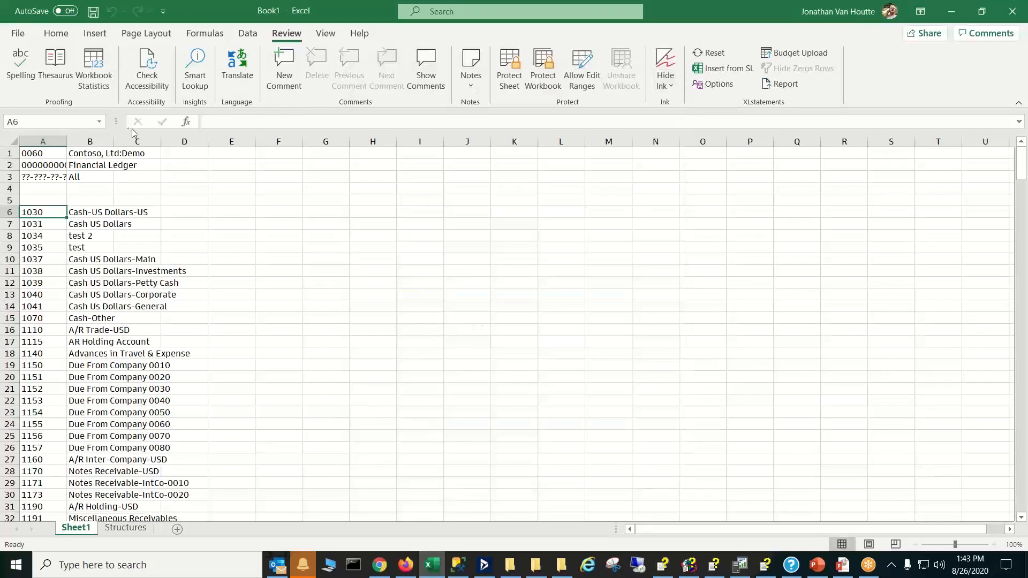
double_click(115, 140)
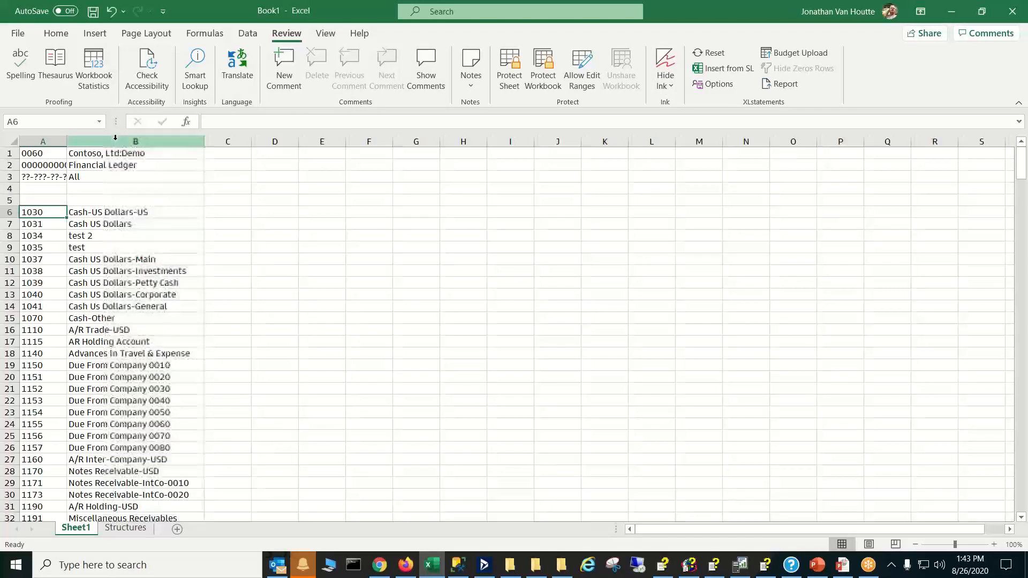
left_click(125, 173)
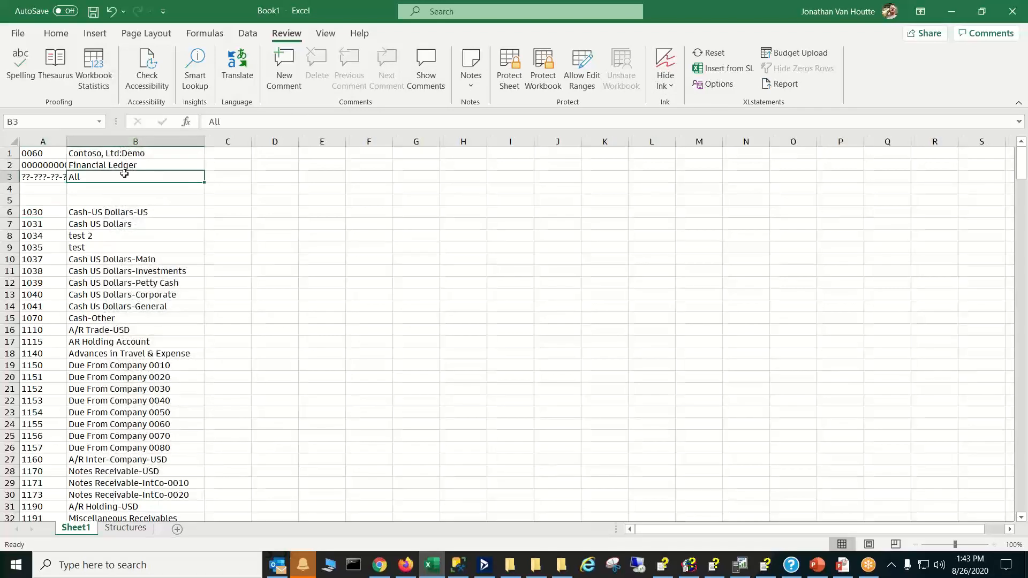
left_click(210, 195)
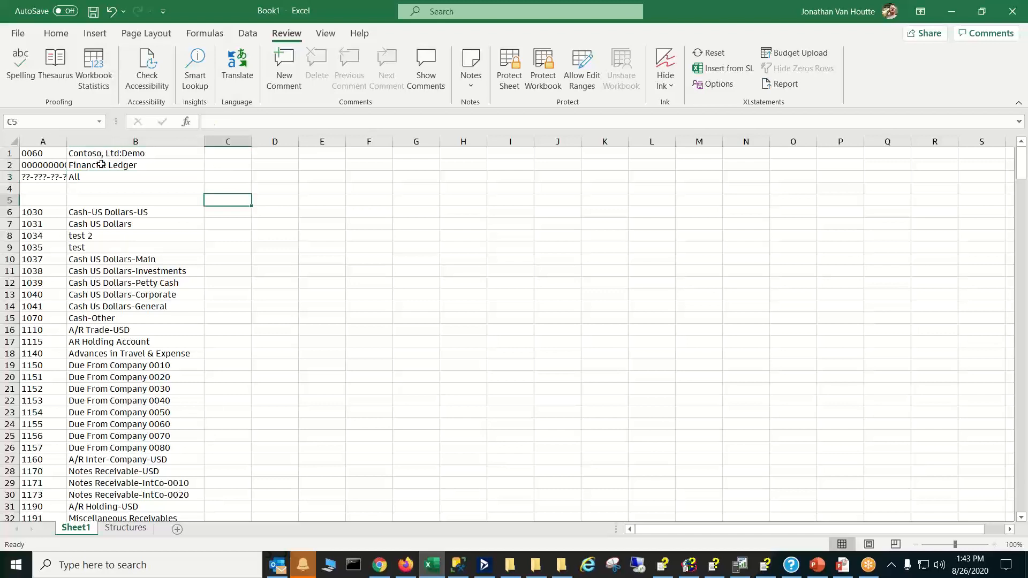
View the Structures sheet, switch to Microsoft Dynamics SL, and open Flexkey Table Maintenance under Shared Information.
left_click(126, 528)
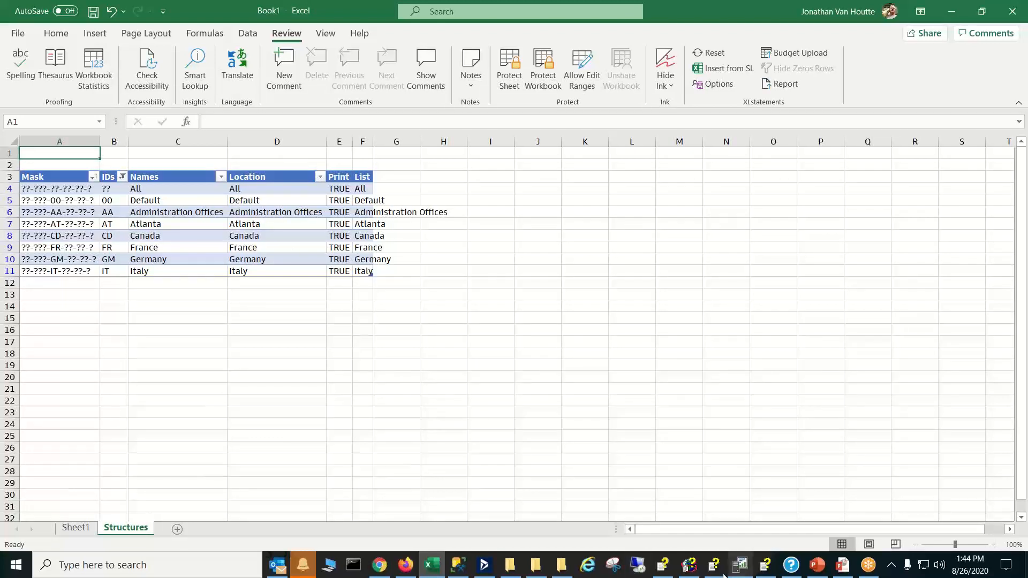
left_click(485, 565)
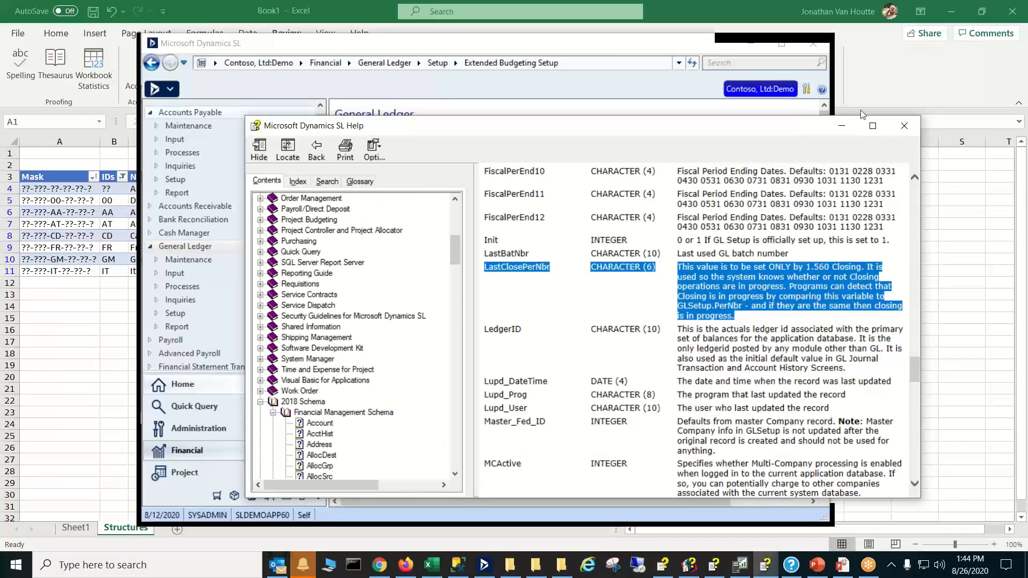
left_click(904, 126)
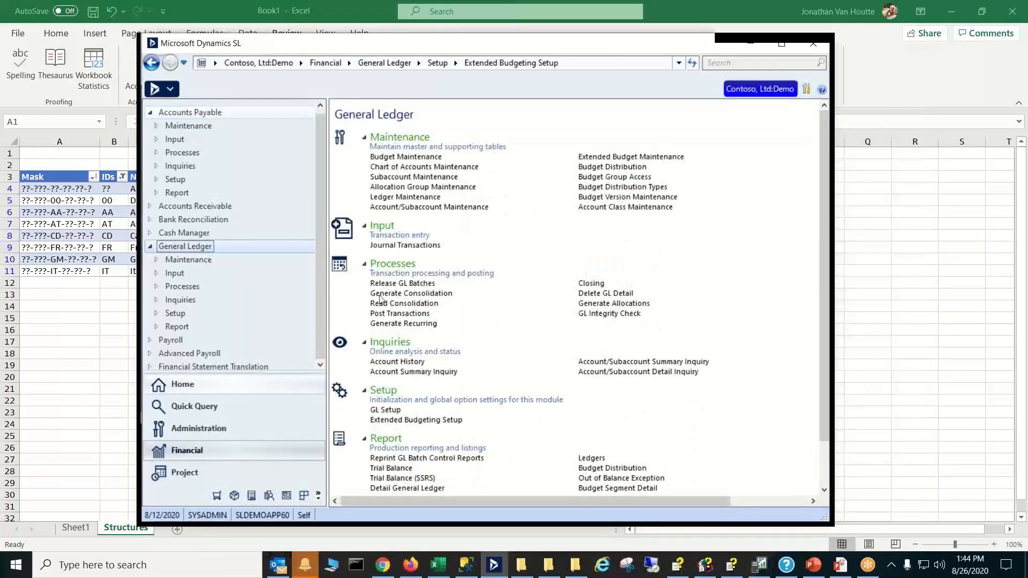
left_click(286, 496)
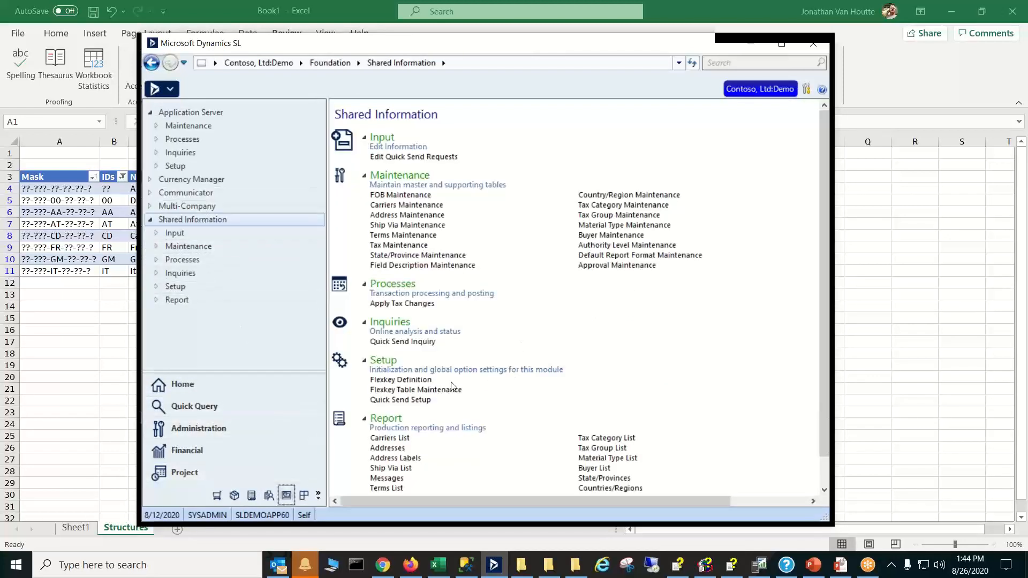
left_click(436, 389)
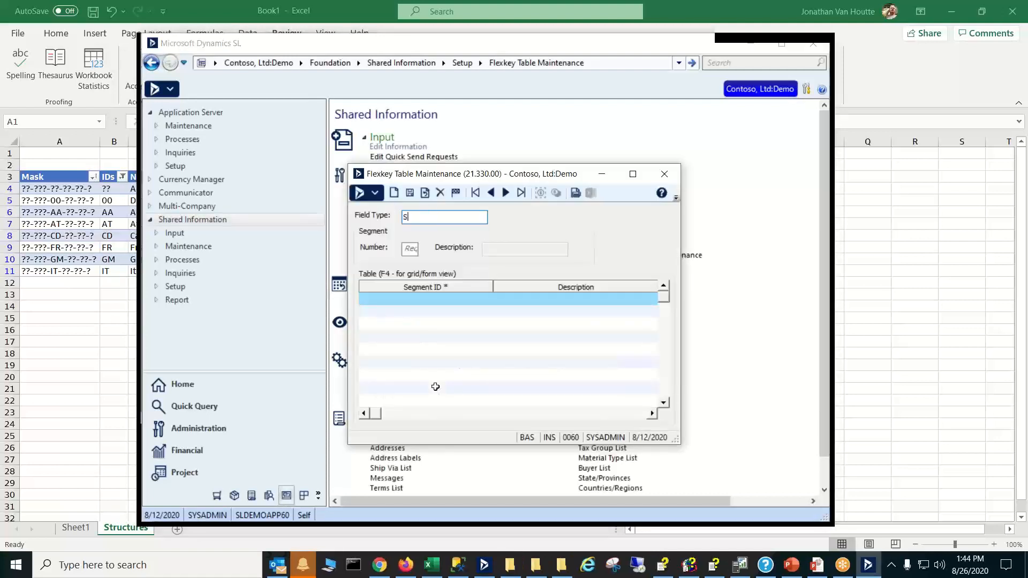
Look up field type SUBACCOUNT, segment number 3, and review its full list of location segment IDs.
key("F3")
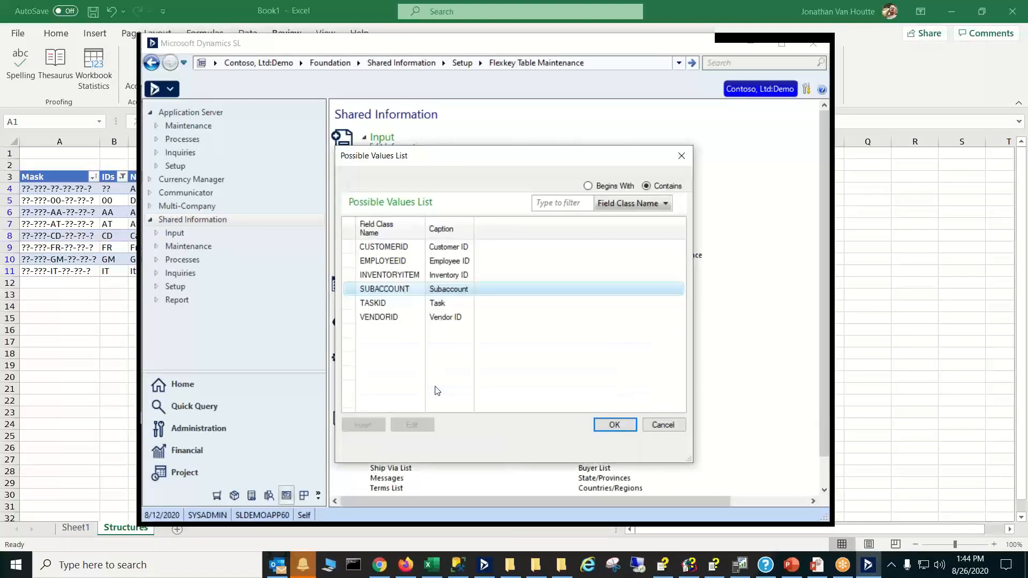
key("Return")
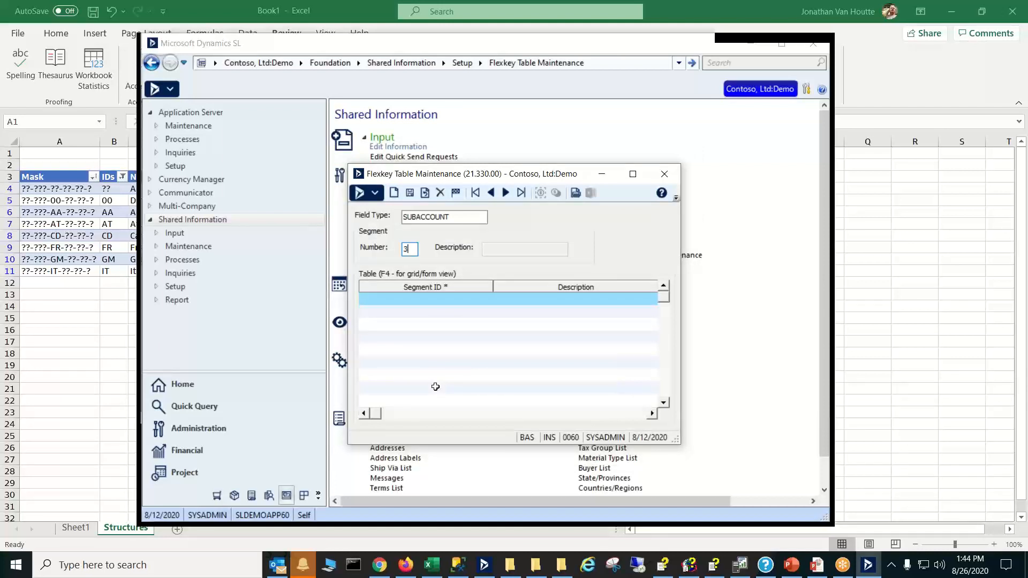
key("Tab")
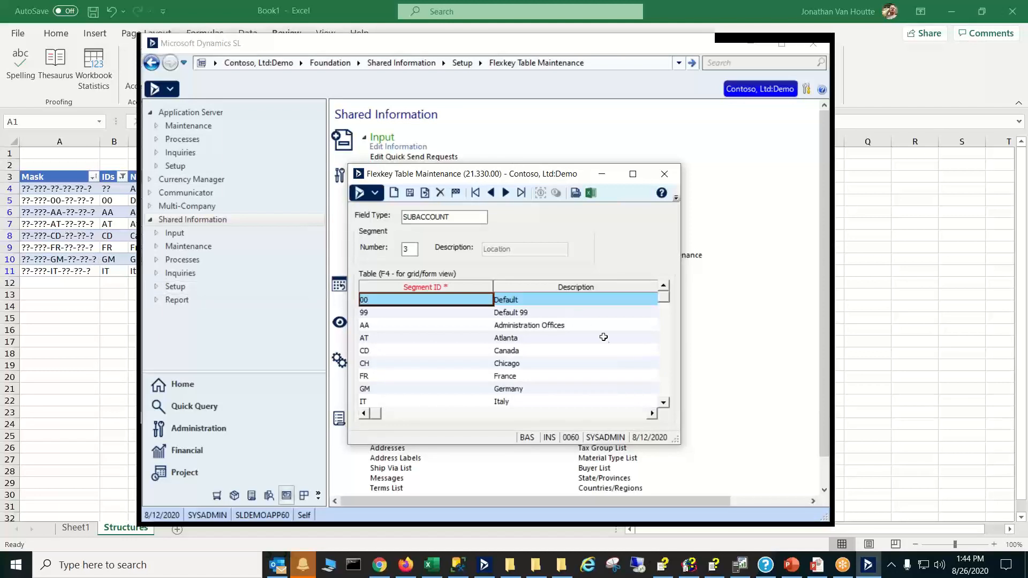
left_click(666, 387)
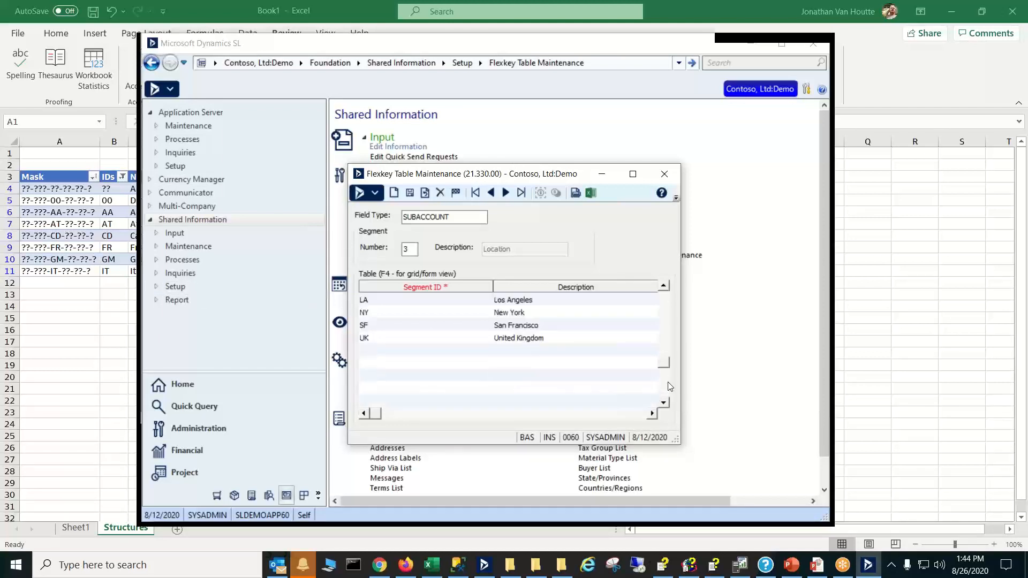
left_click_drag(665, 364, 666, 294)
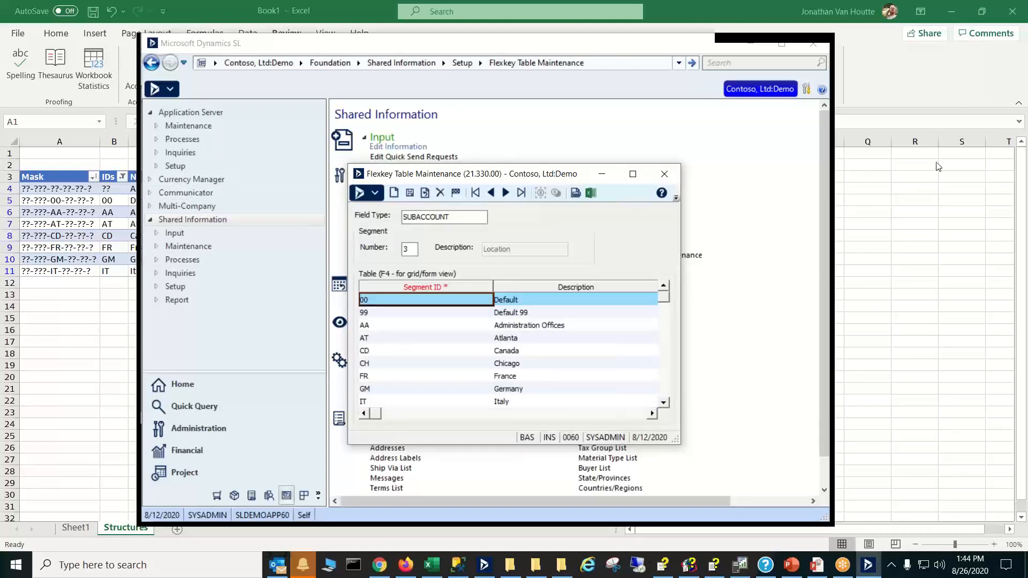
Switch back to Sheet1 in Excel and enable Include Inactive for inserting from Dynamics SL.
left_click(978, 108)
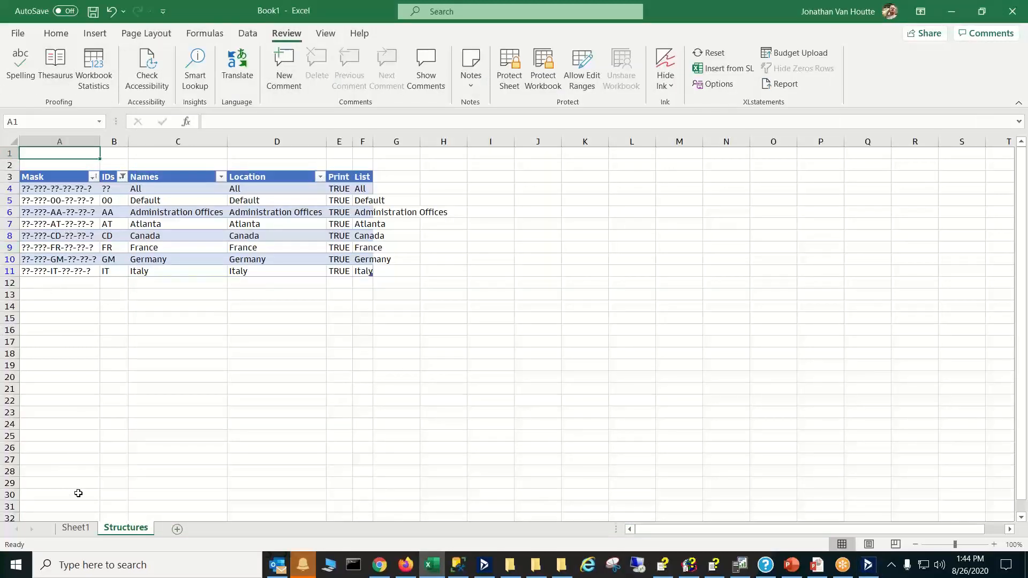
left_click(78, 527)
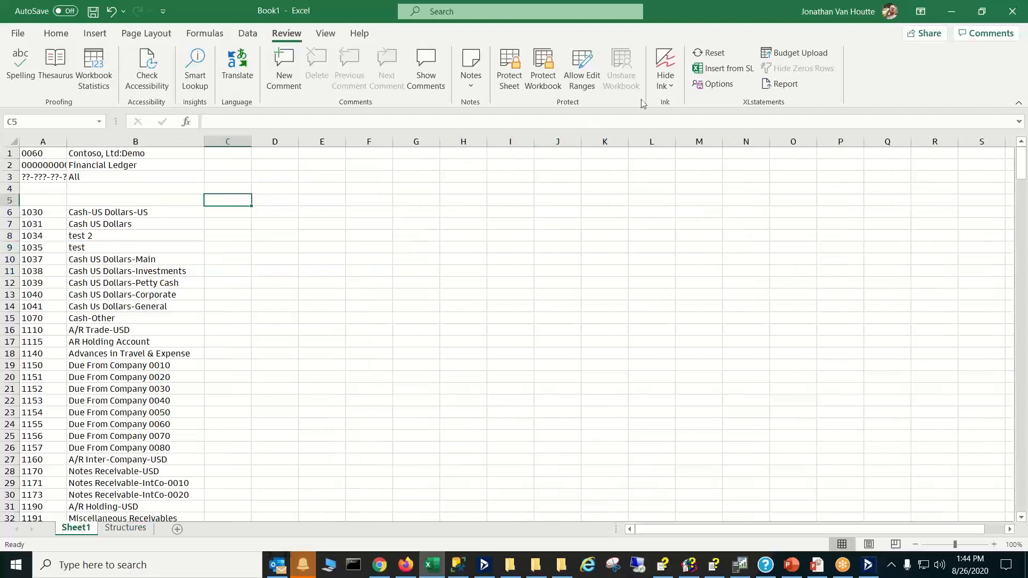
left_click(709, 69)
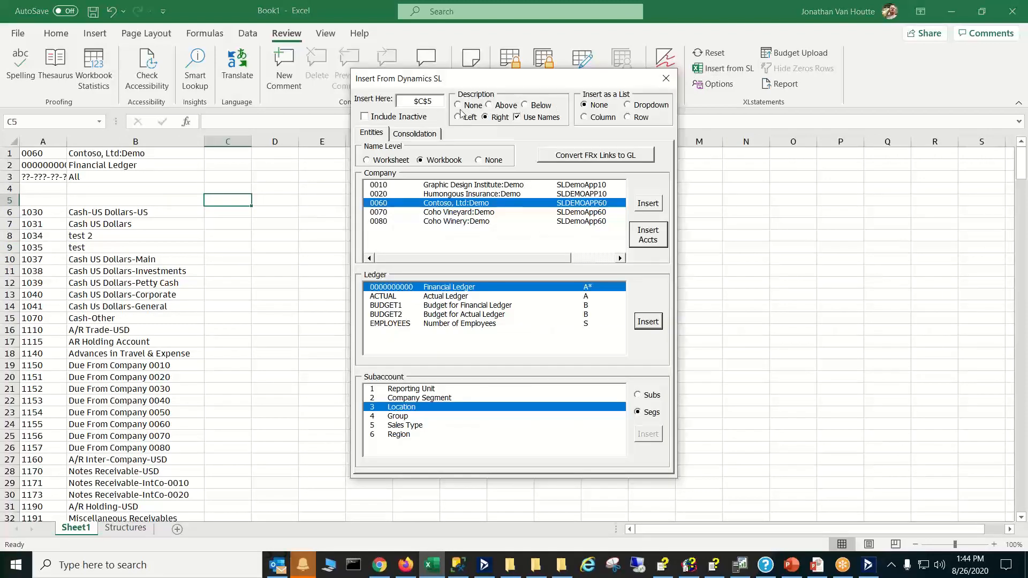
left_click(366, 117)
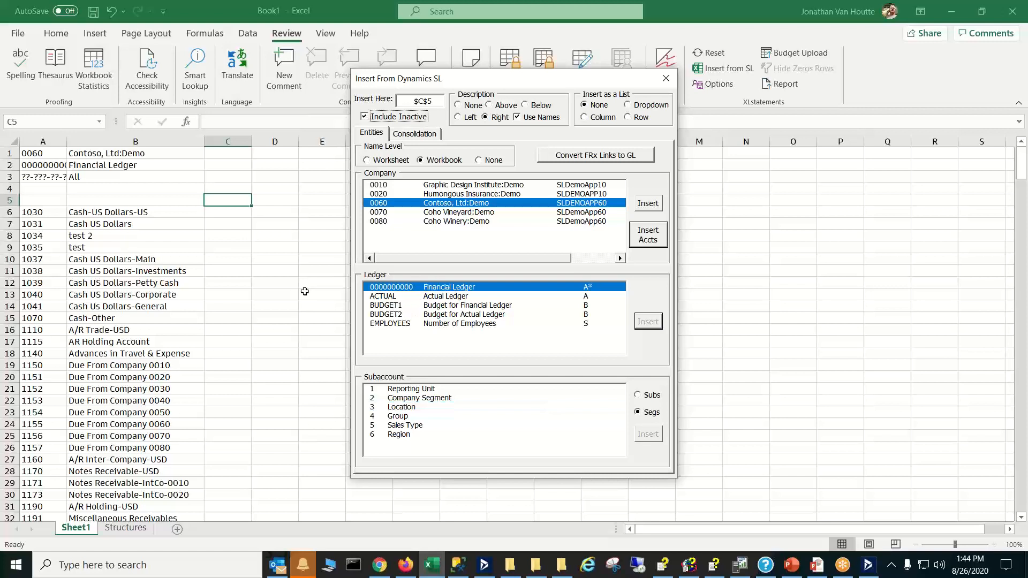
Reinsert the Location segment dropdown list in cell A3 without replacing the existing structure.
left_click(51, 179)
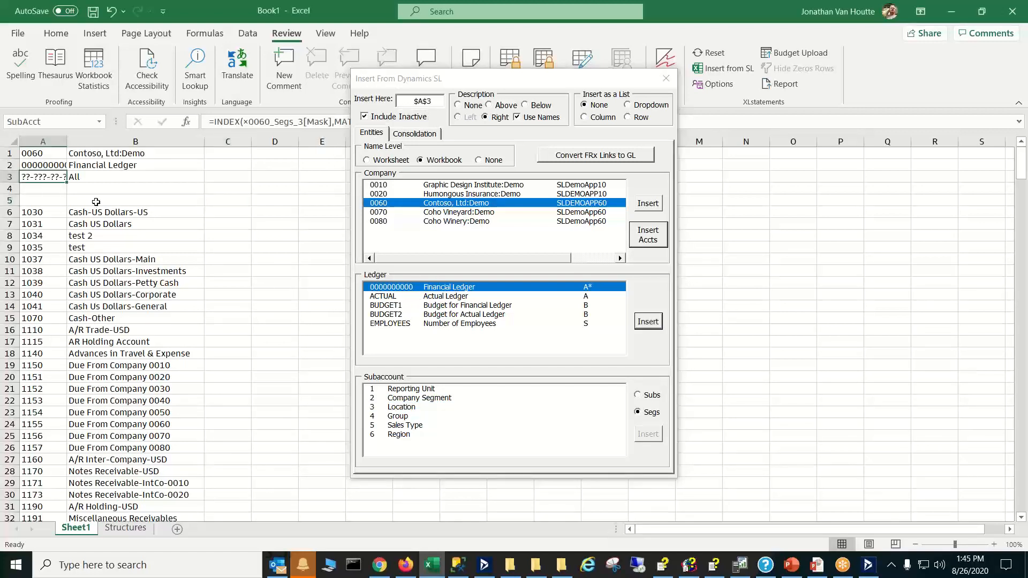
left_click(402, 409)
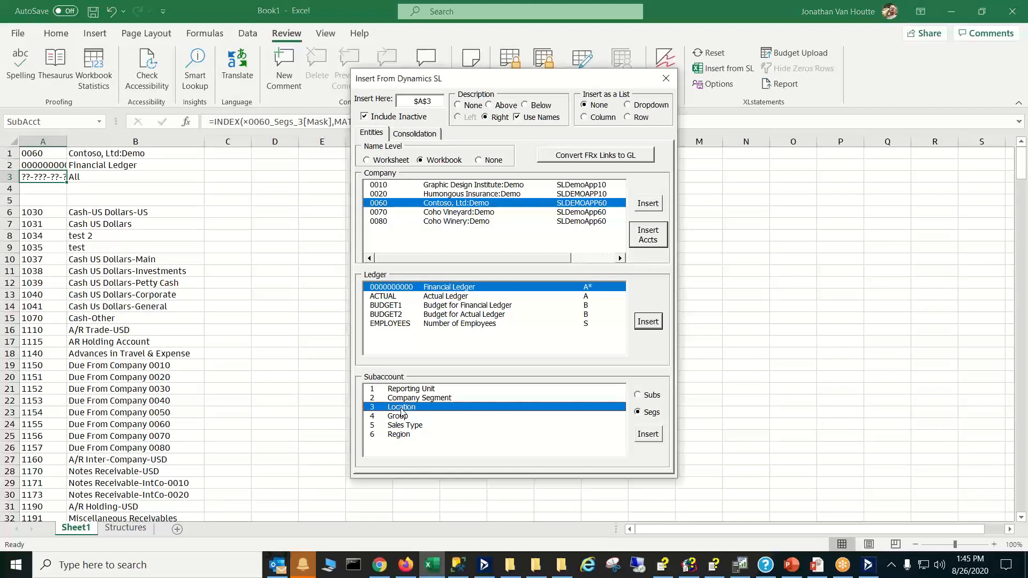
left_click(651, 436)
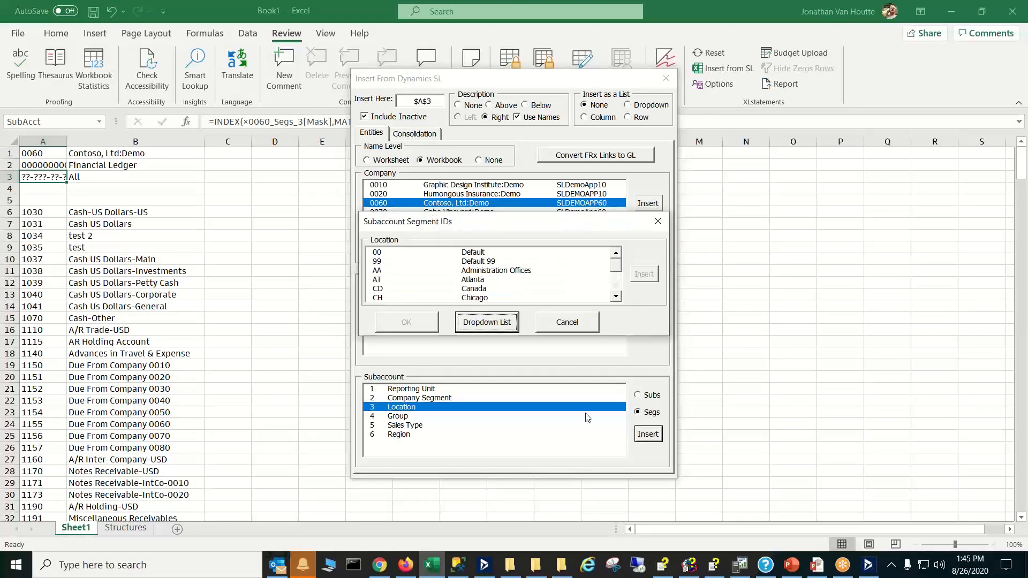
left_click(486, 323)
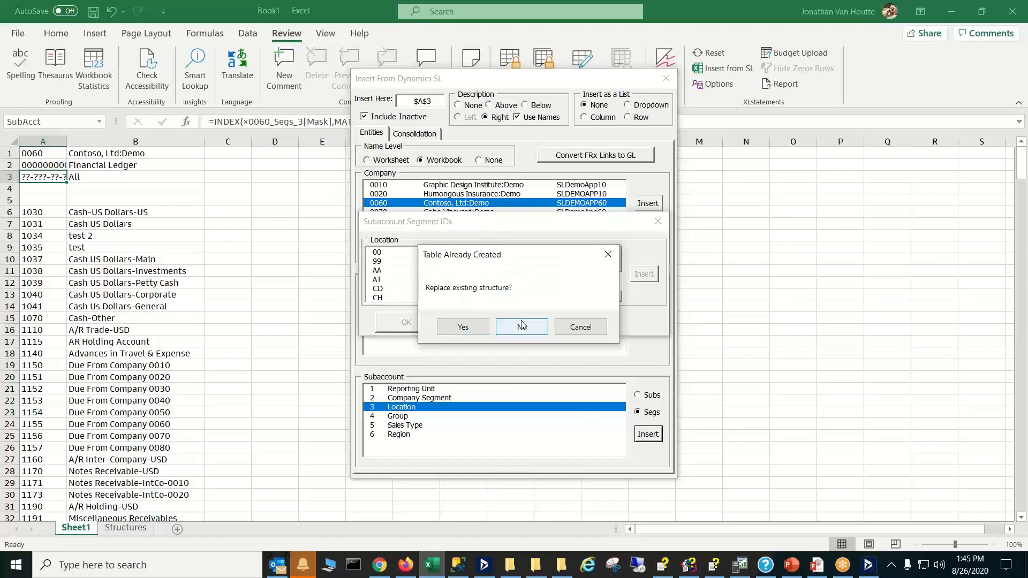
left_click(524, 325)
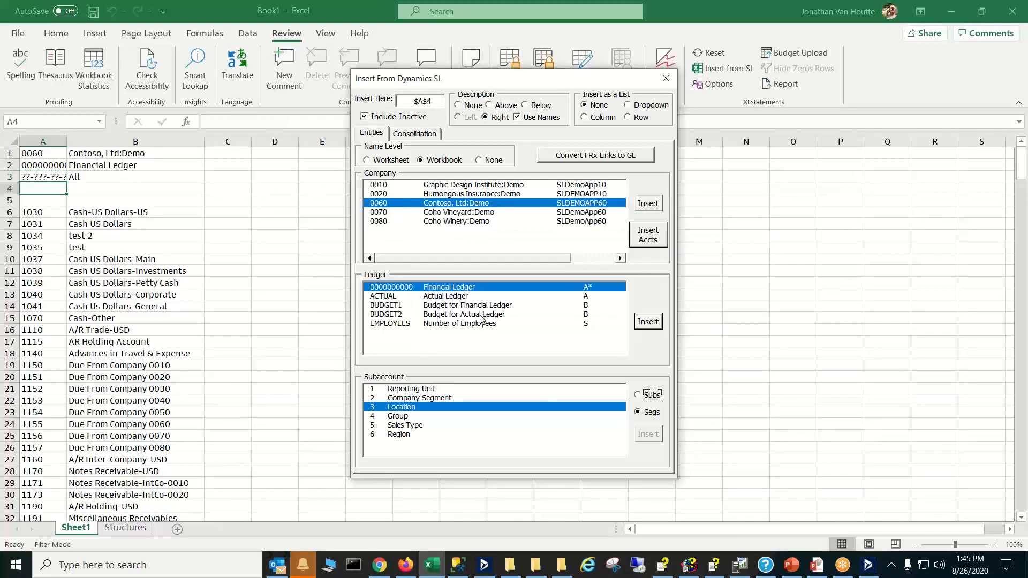
View the location segment table on the Structures sheet.
left_click(135, 528)
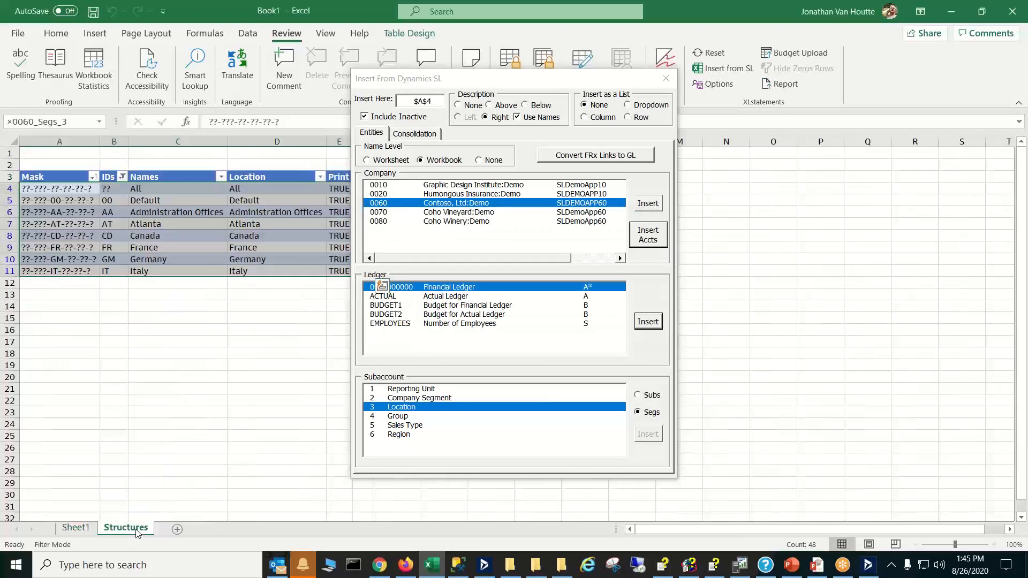
left_click(158, 389)
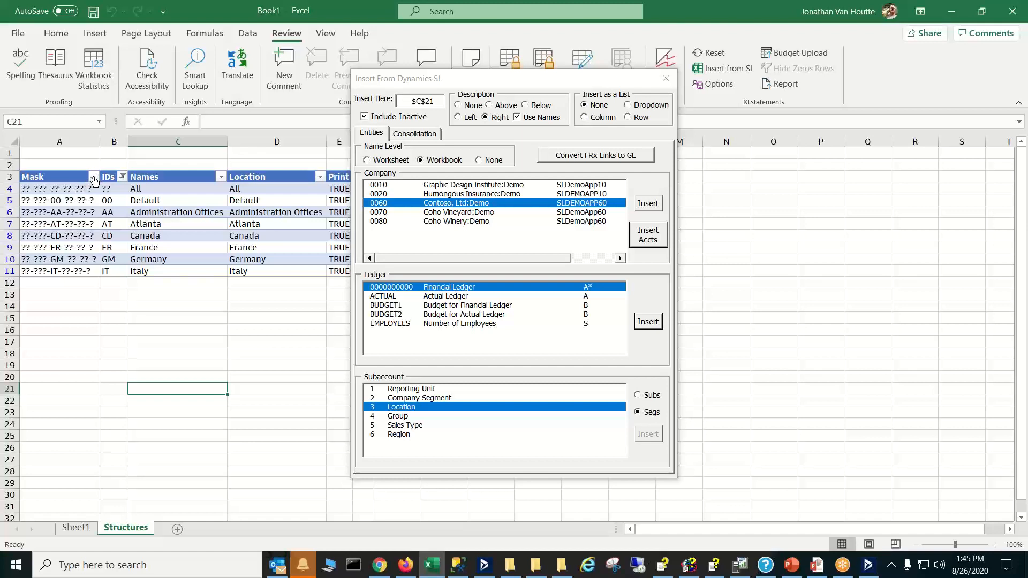
left_click(94, 177)
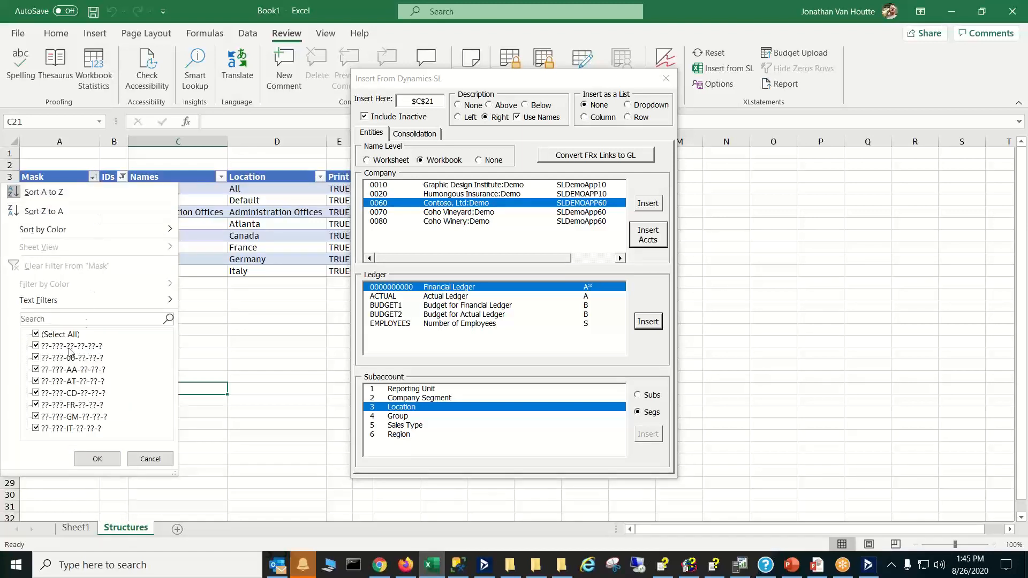
left_click(37, 405)
left_click(36, 393)
left_click(36, 381)
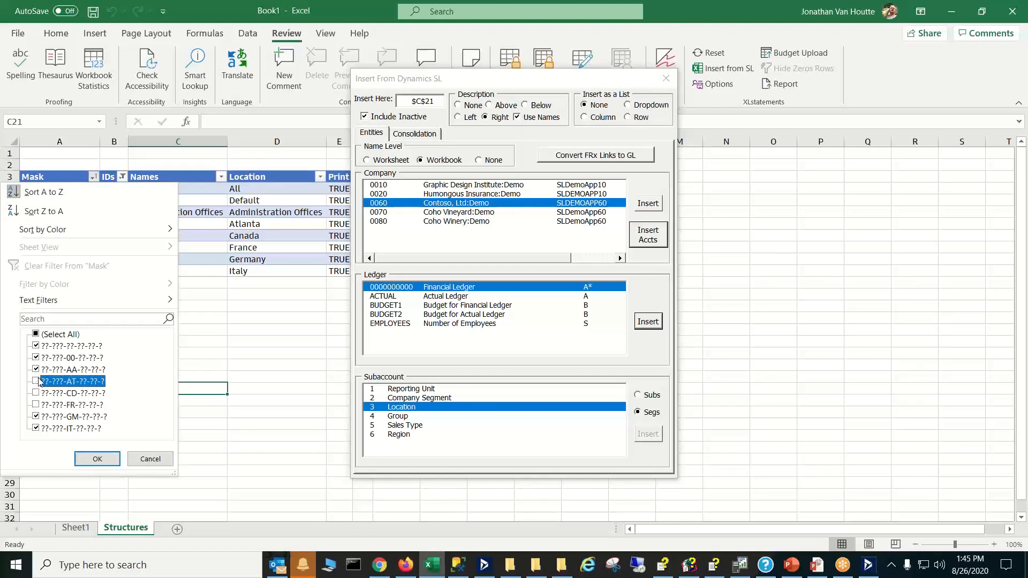
left_click(36, 358)
left_click(150, 461)
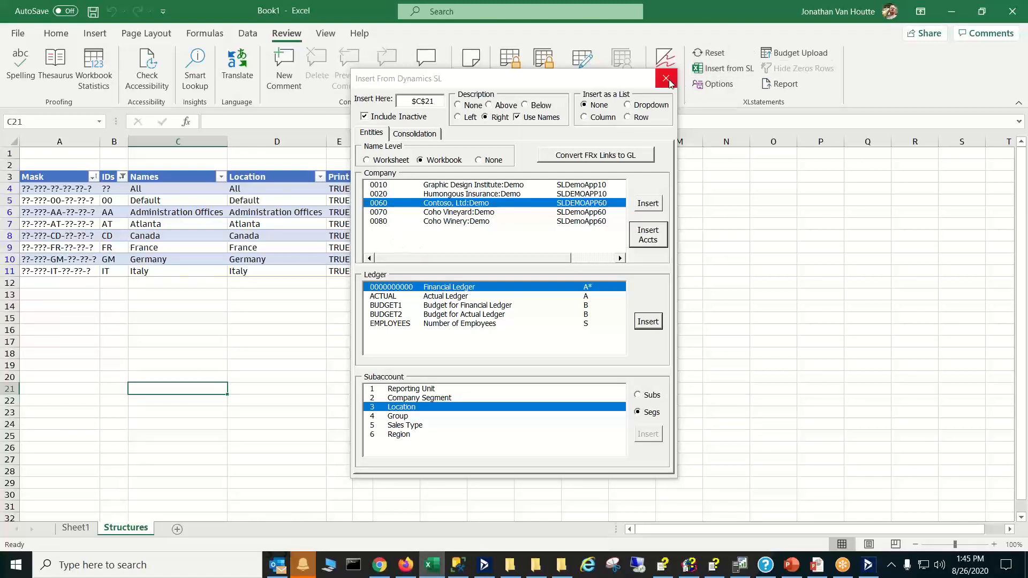
Show the consolidation entities for inserting from Dynamics SL and set them to insert as a column list.
left_click(421, 134)
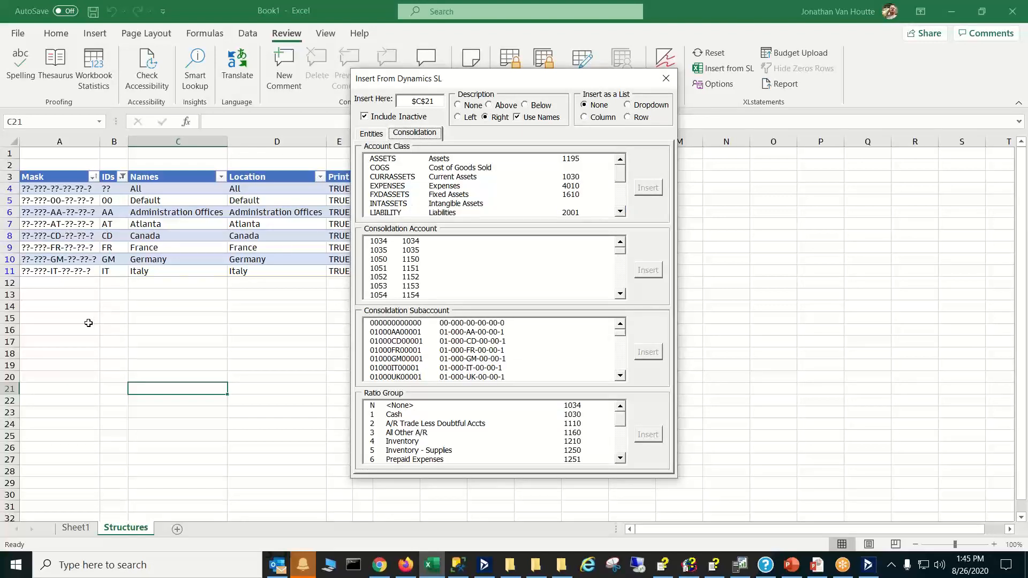
left_click(49, 339)
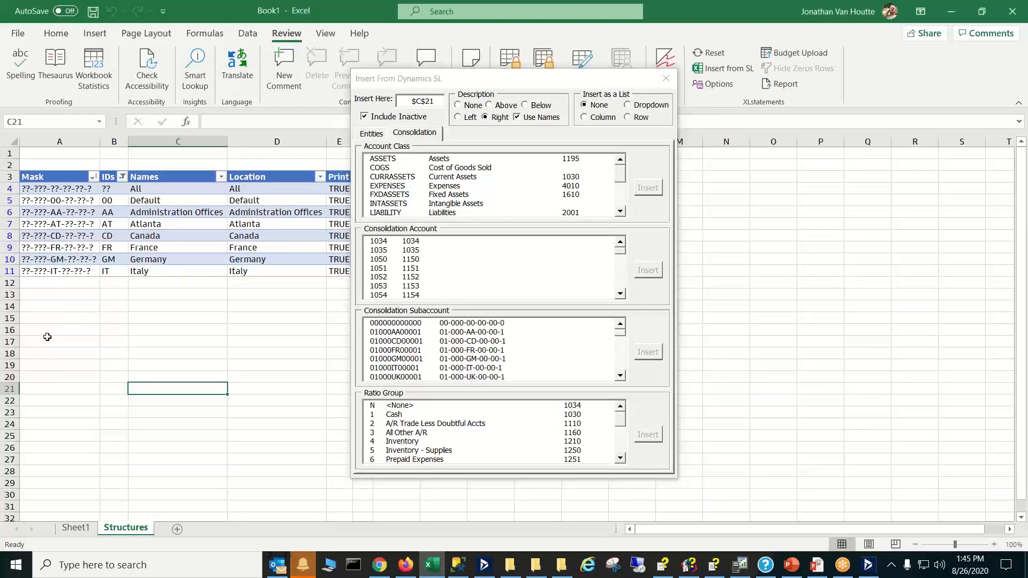
left_click(587, 119)
left_click(585, 118)
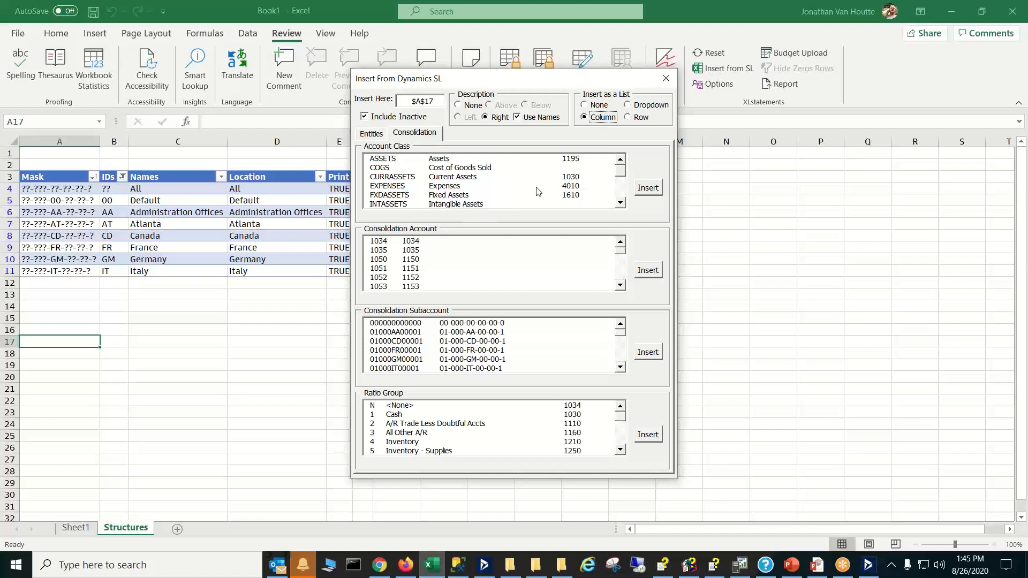
Add company 0010 Graphic Design Institute:Demo to the selected companies and return to the consolidation entities.
left_click(372, 134)
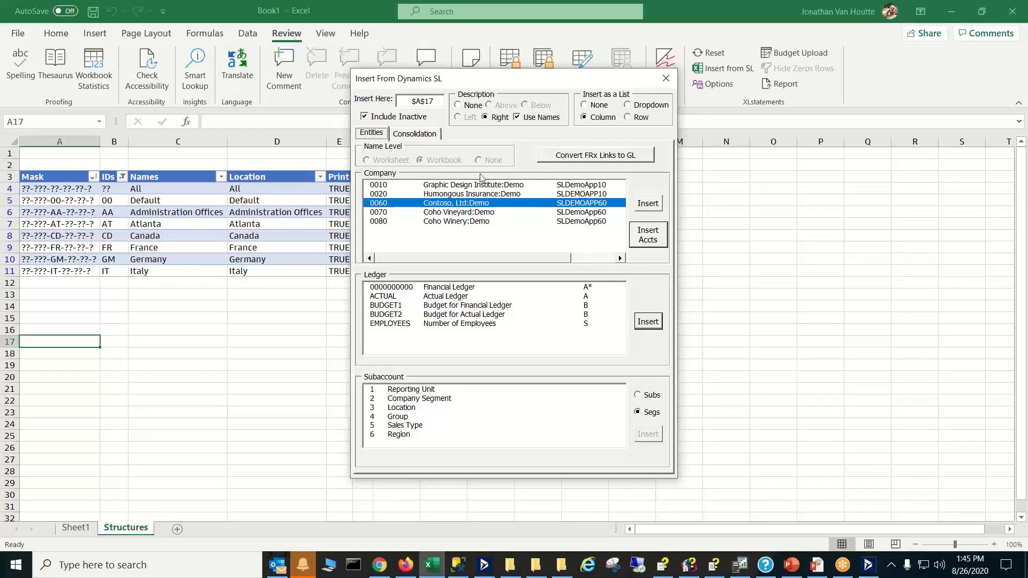
left_click(449, 185, "ctrl")
left_click(429, 134)
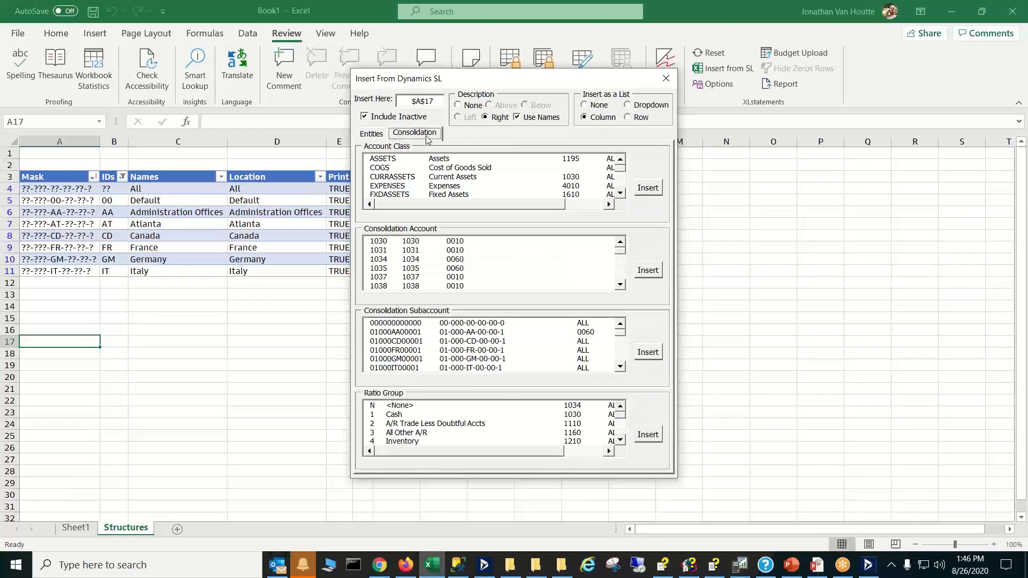
Examine the company assignments in the Account Class list and select the TEST2 class.
left_click_drag(540, 204, 593, 204)
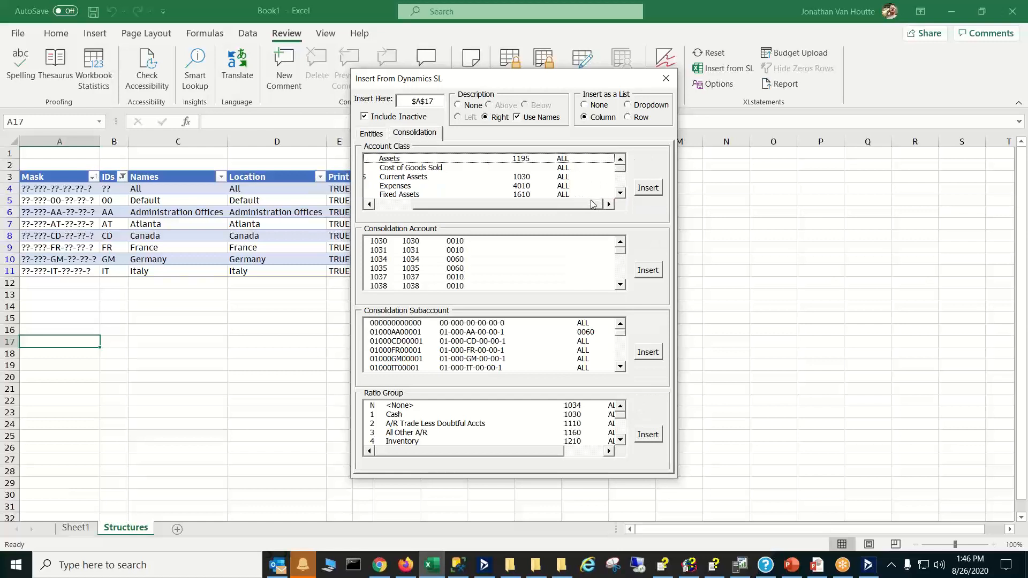
left_click_drag(620, 172, 622, 197)
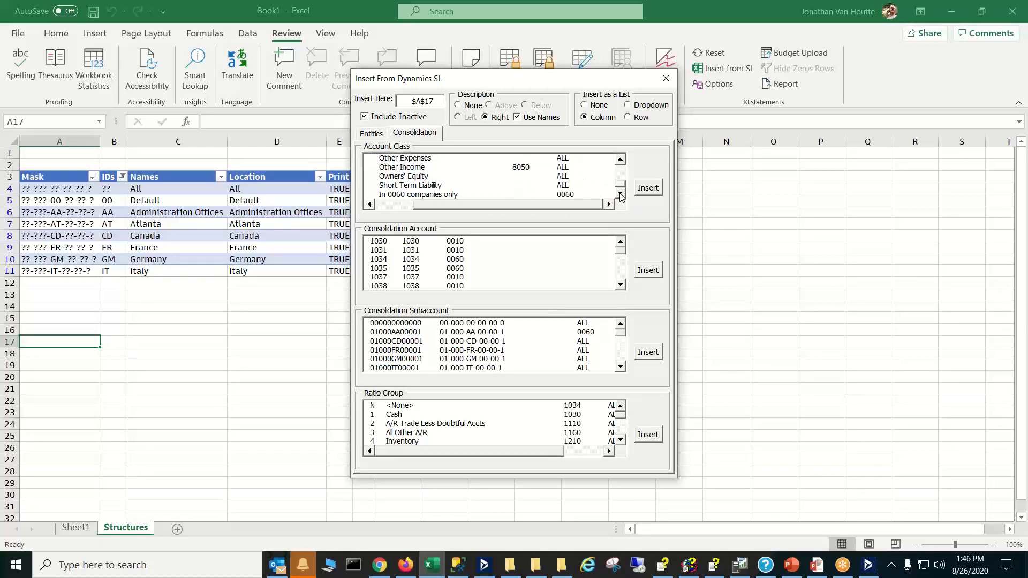
left_click(571, 194)
left_click_drag(566, 208, 408, 216)
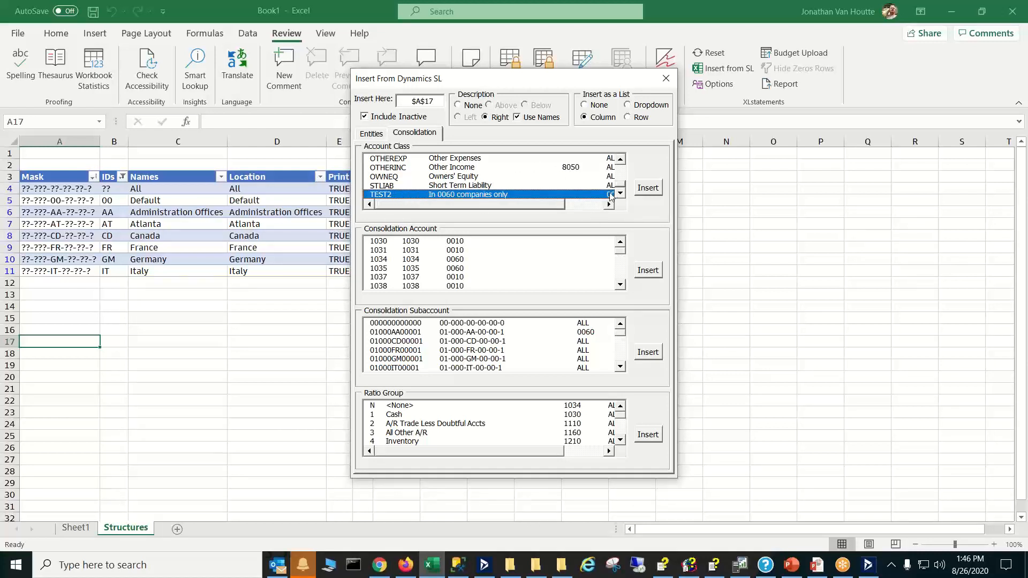
left_click_drag(621, 185, 620, 167)
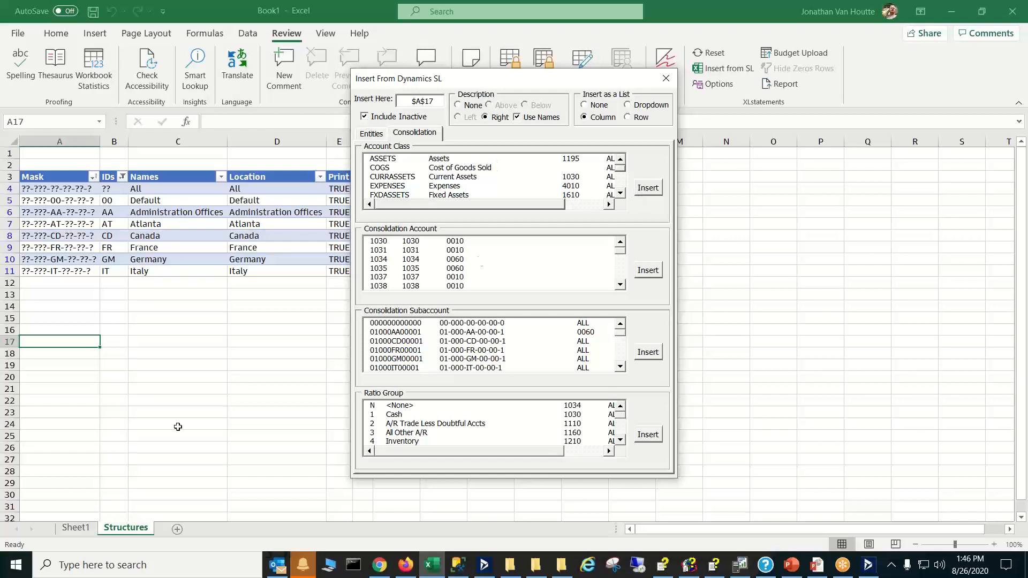
Try to insert the account classes as a column with names starting at cell E6 of Sheet1.
left_click(76, 527)
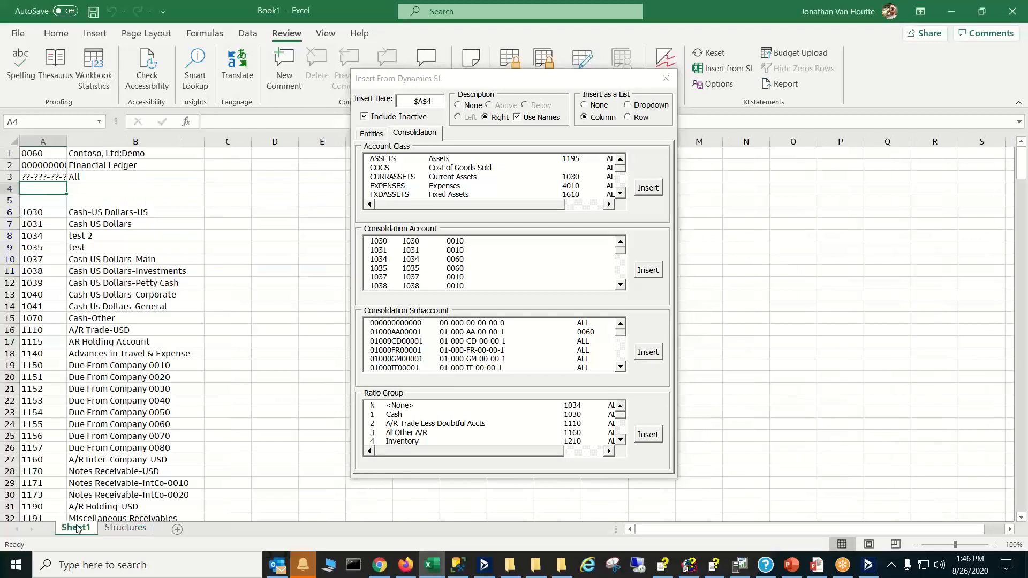
left_click(315, 212)
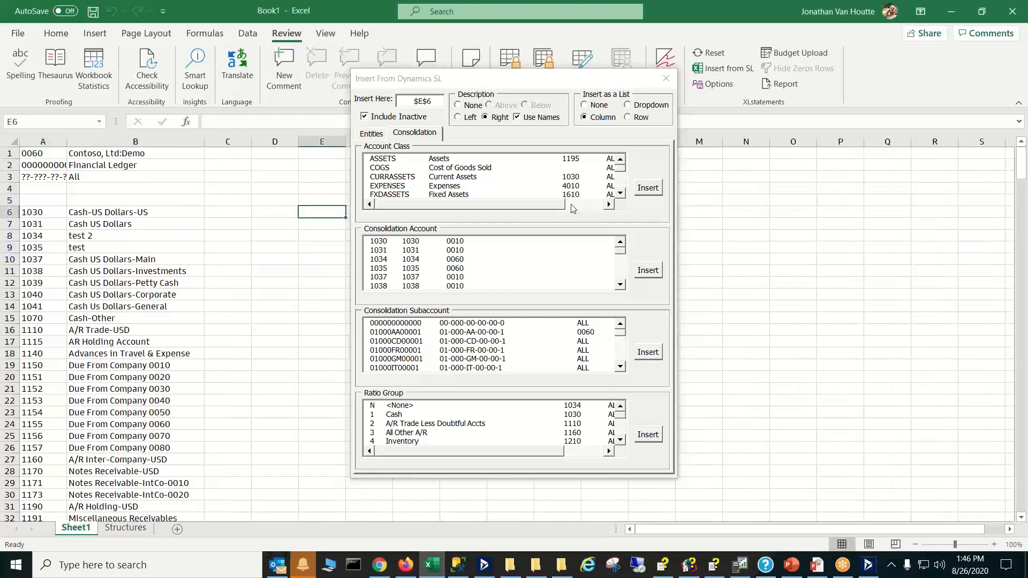
left_click(658, 188)
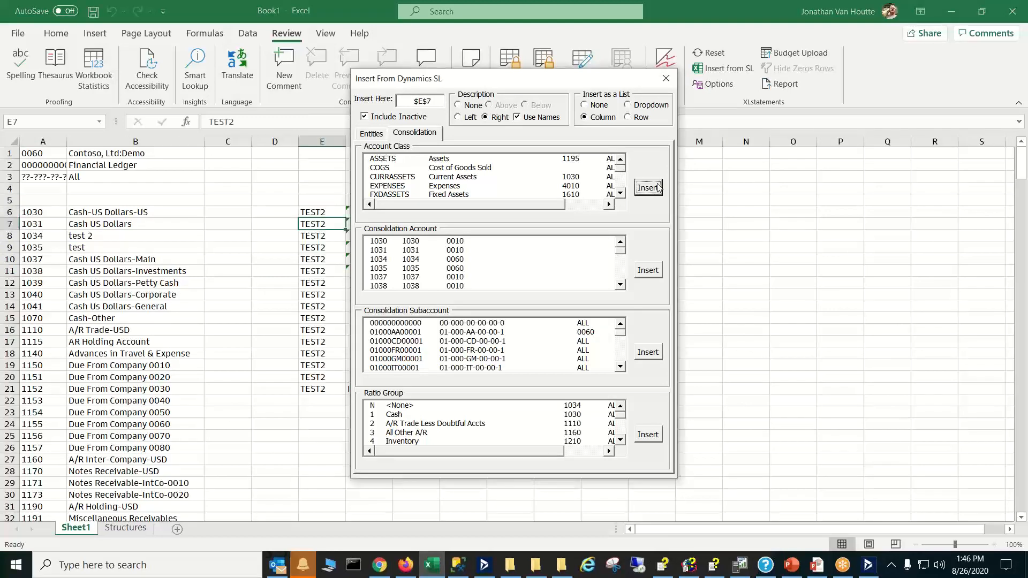
Select all account classes and insert them with their descriptions as a column starting at cell E6.
left_click_drag(549, 86, 728, 115)
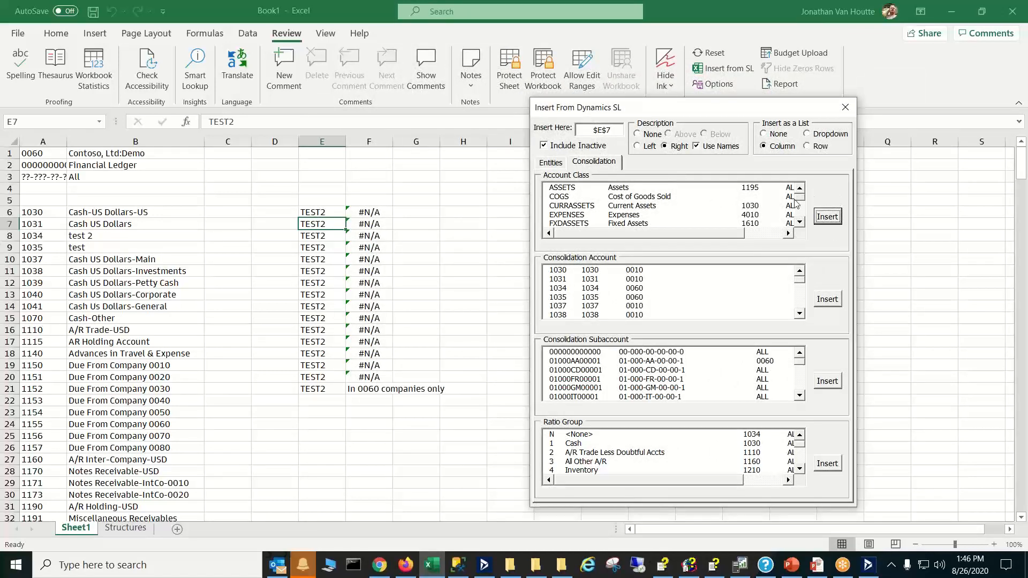
double_click(667, 196)
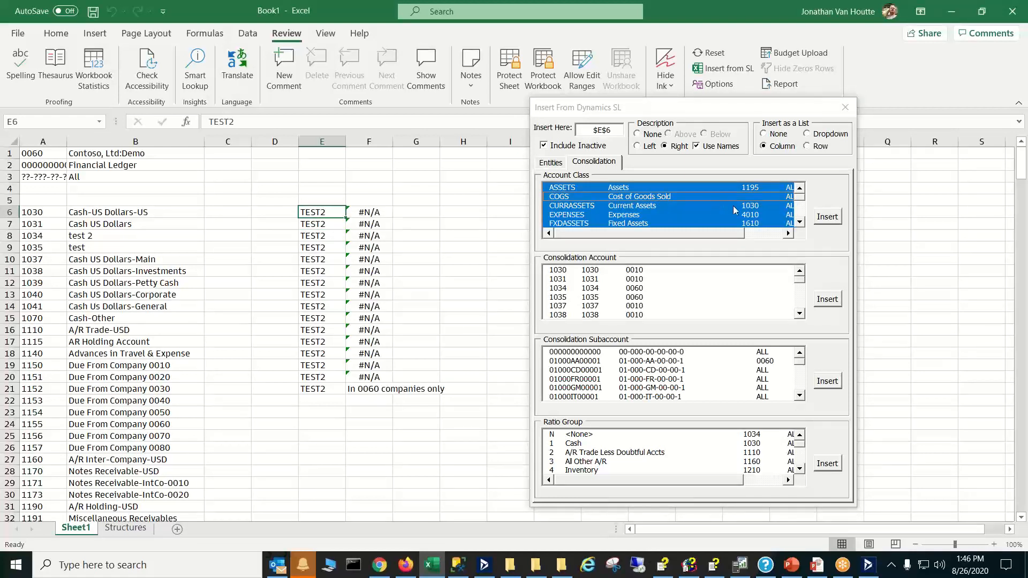
left_click(828, 218)
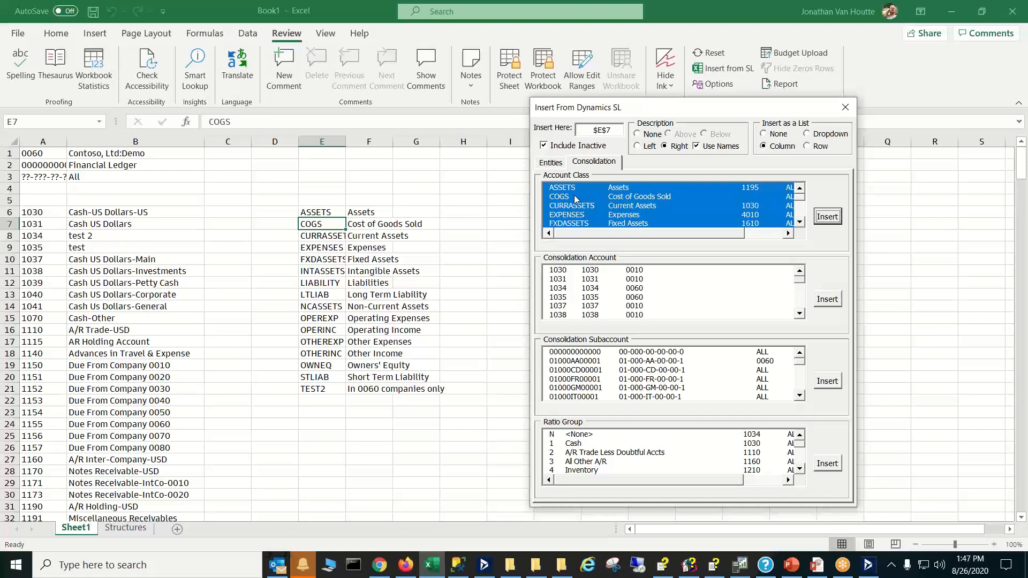
Turn off Include Inactive and insert the account classes with descriptions as a column starting at cell H6.
left_click(544, 146)
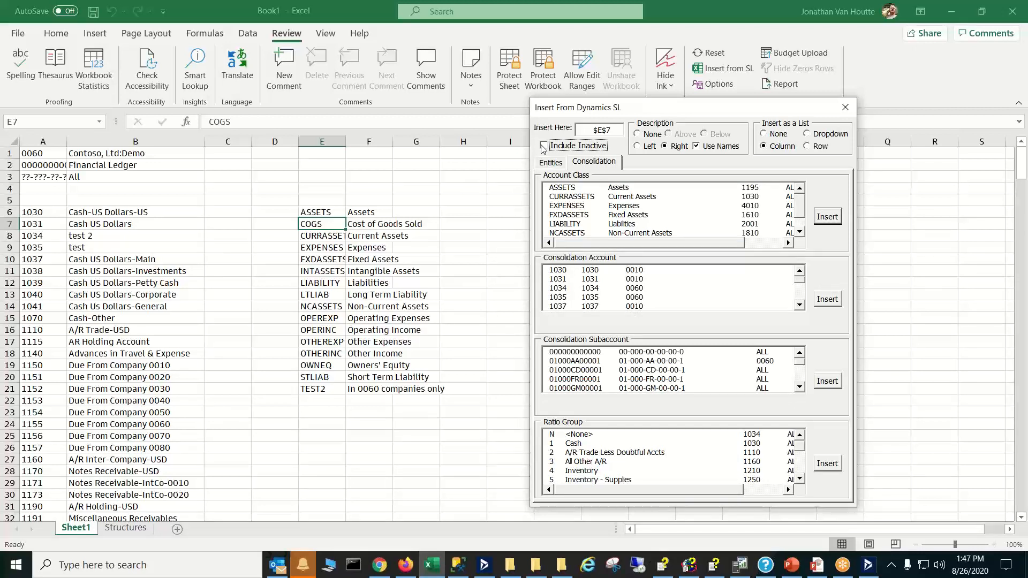
left_click(474, 212)
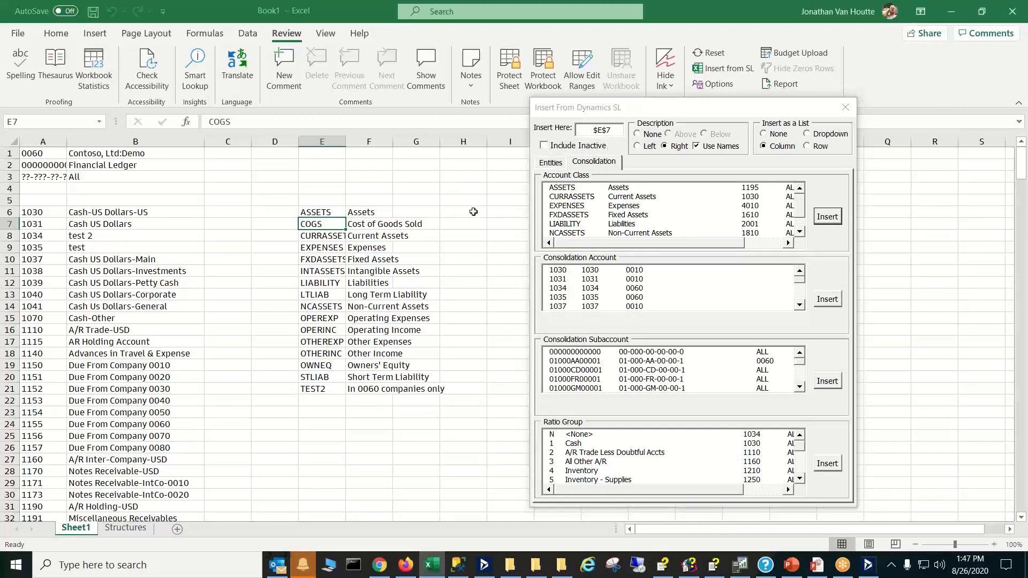
left_click(826, 217)
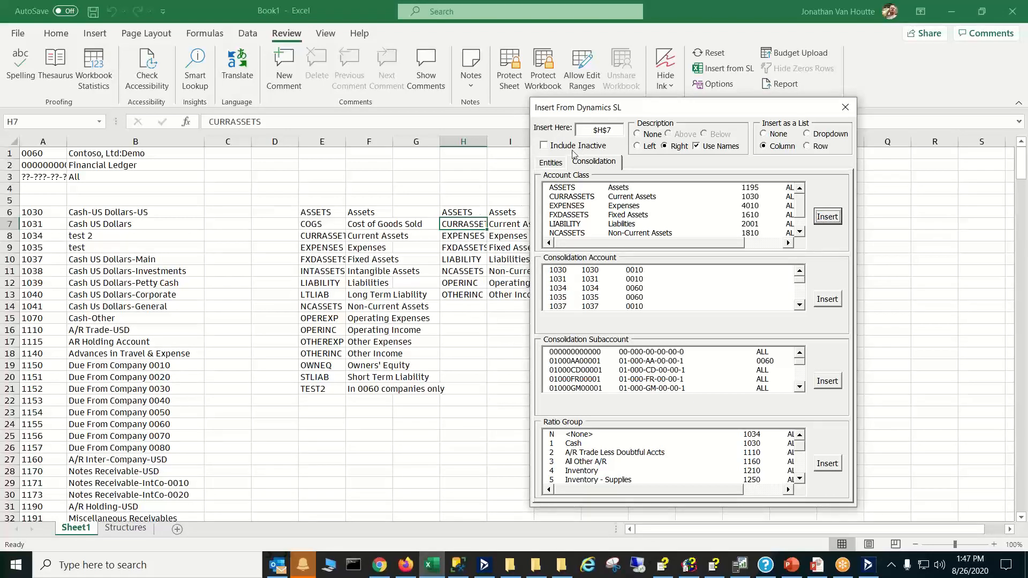
Check the selected companies, close the Insert From Dynamics SL dialog and select cell E6.
left_click(551, 161)
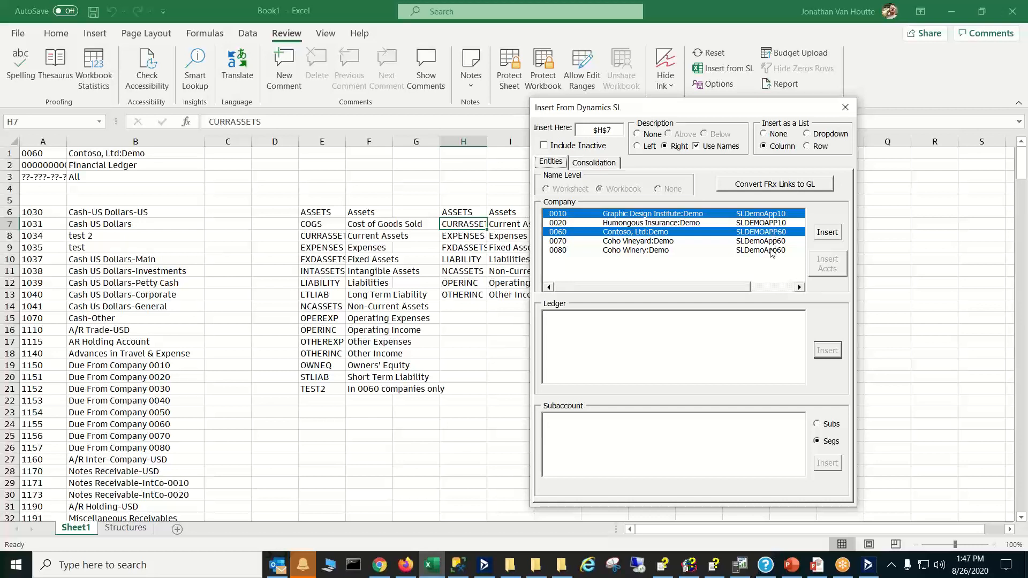
left_click(846, 110)
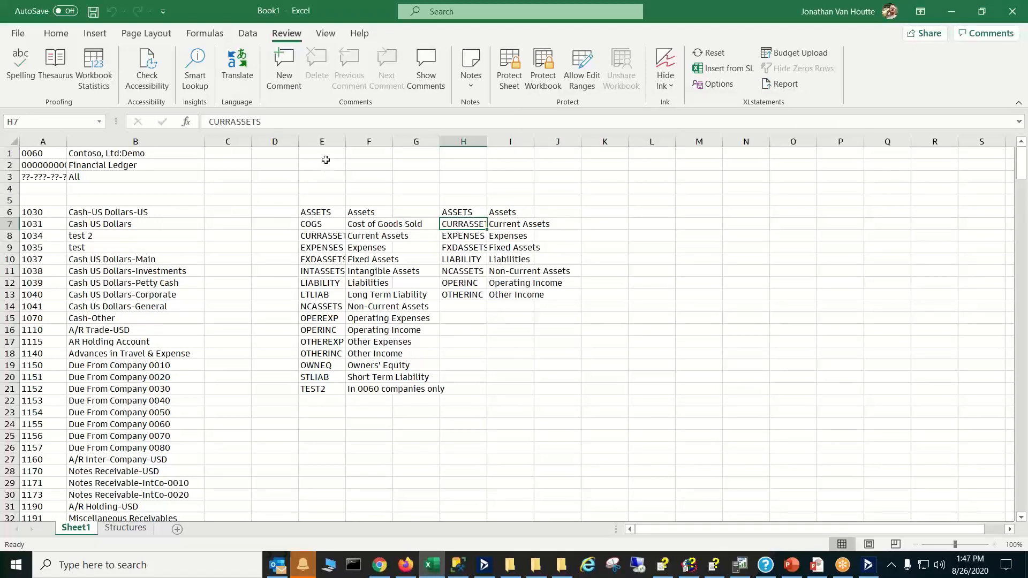
left_click(318, 209)
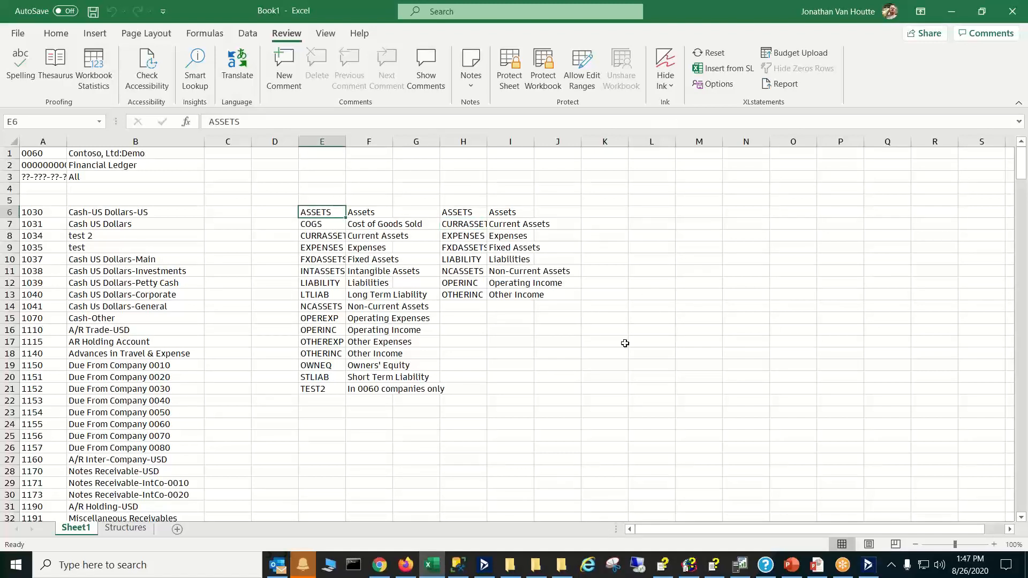
Switch to Microsoft Dynamics SL and open Chart of Accounts Maintenance from the Financial module's General Ledger.
left_click(479, 567)
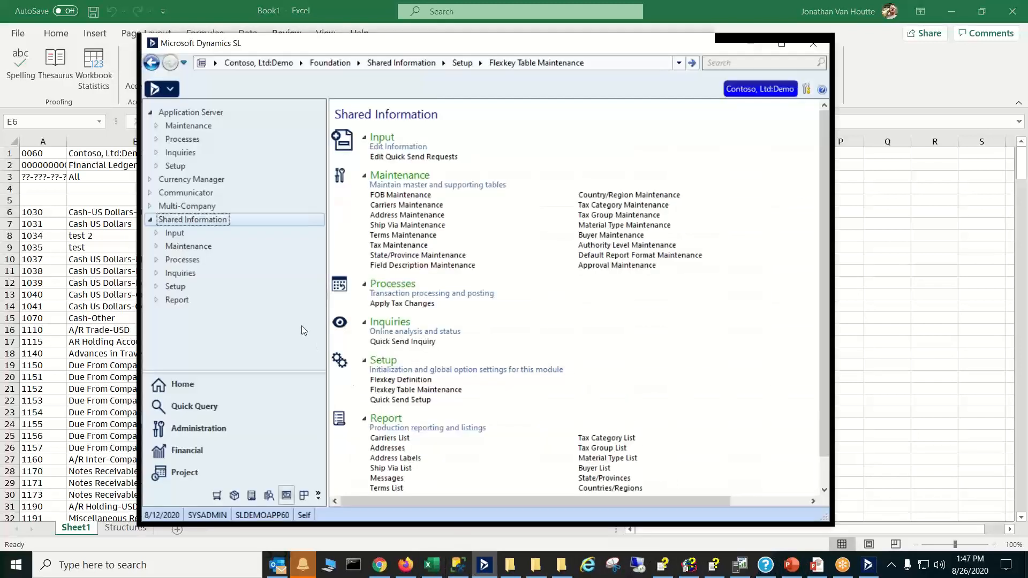
left_click(201, 455)
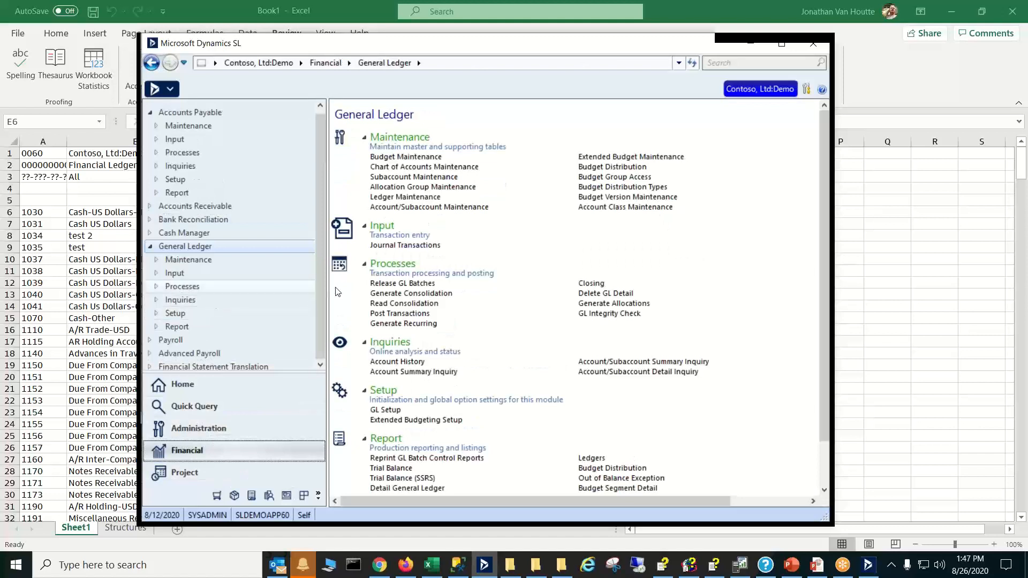
left_click(414, 167)
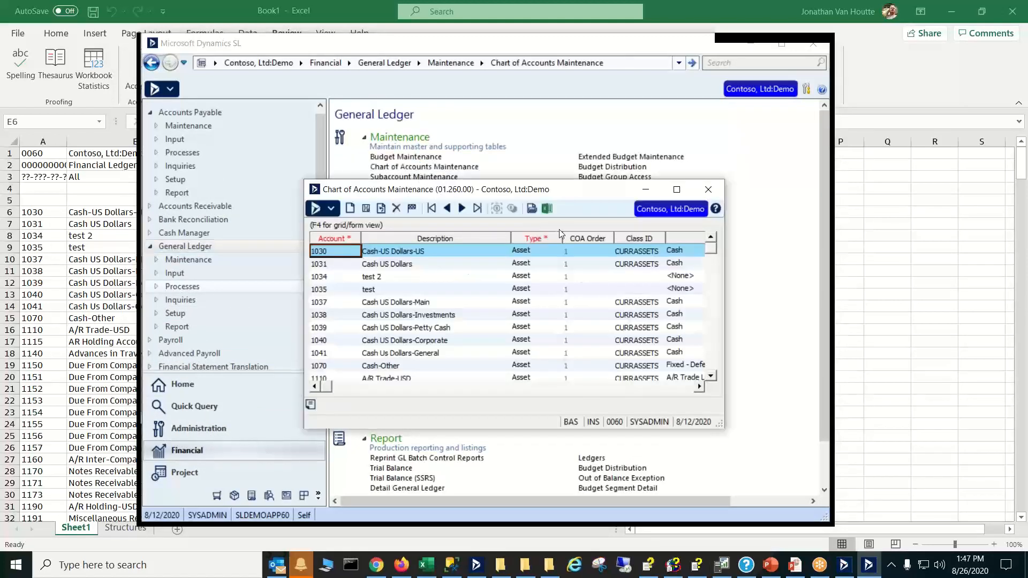
Examine the Class ID assigned to the accounts in Chart of Accounts Maintenance.
left_click(638, 264)
left_click(638, 326)
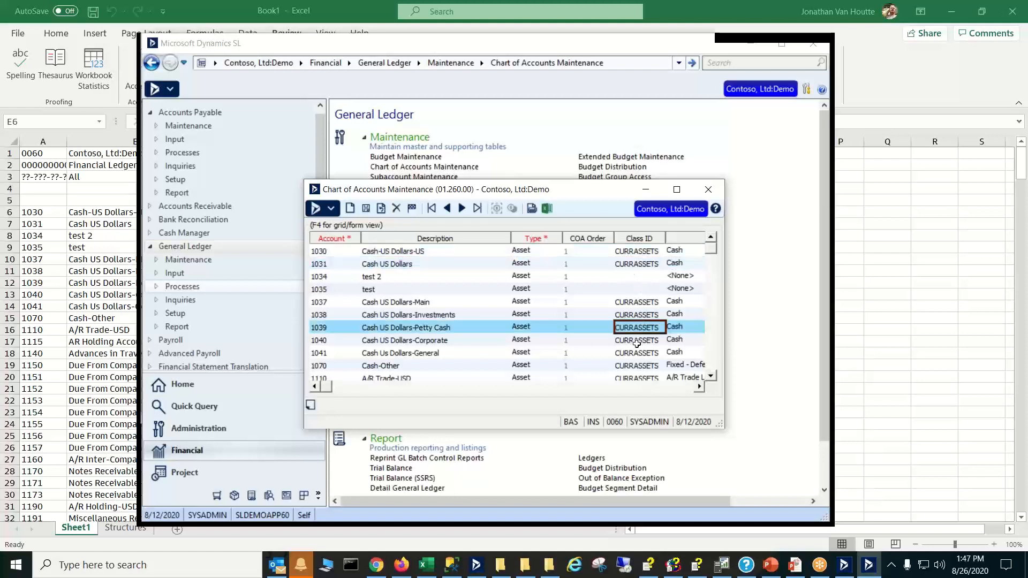
left_click(636, 364)
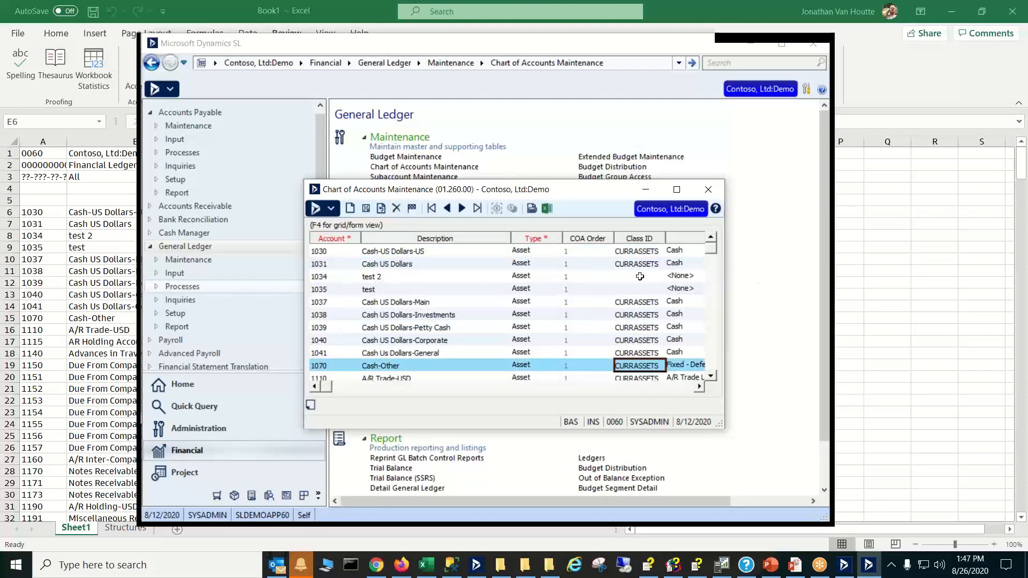
left_click_drag(600, 191, 483, 275)
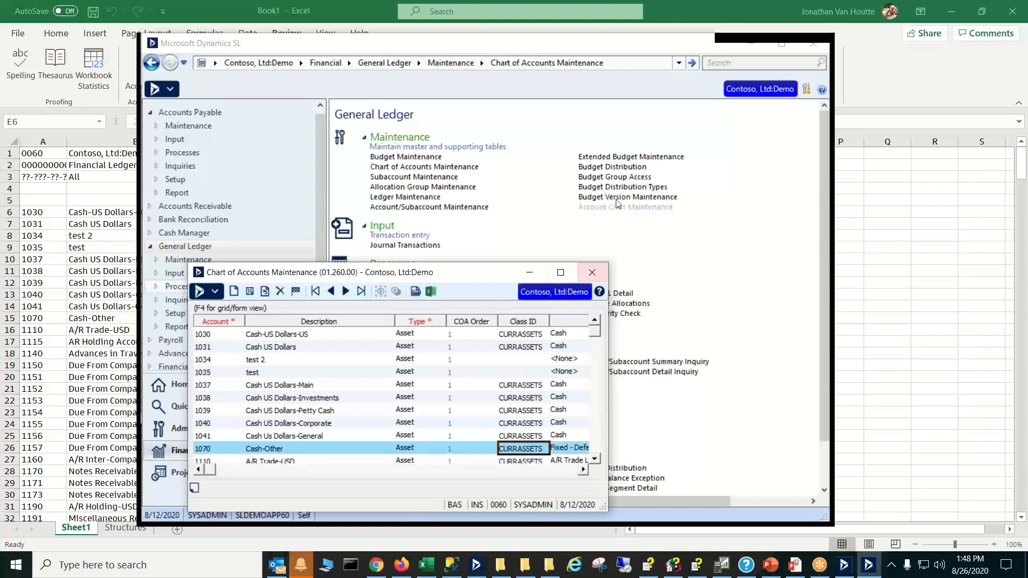
View the class IDs and descriptions in Account Class Maintenance, then close it.
left_click(646, 208)
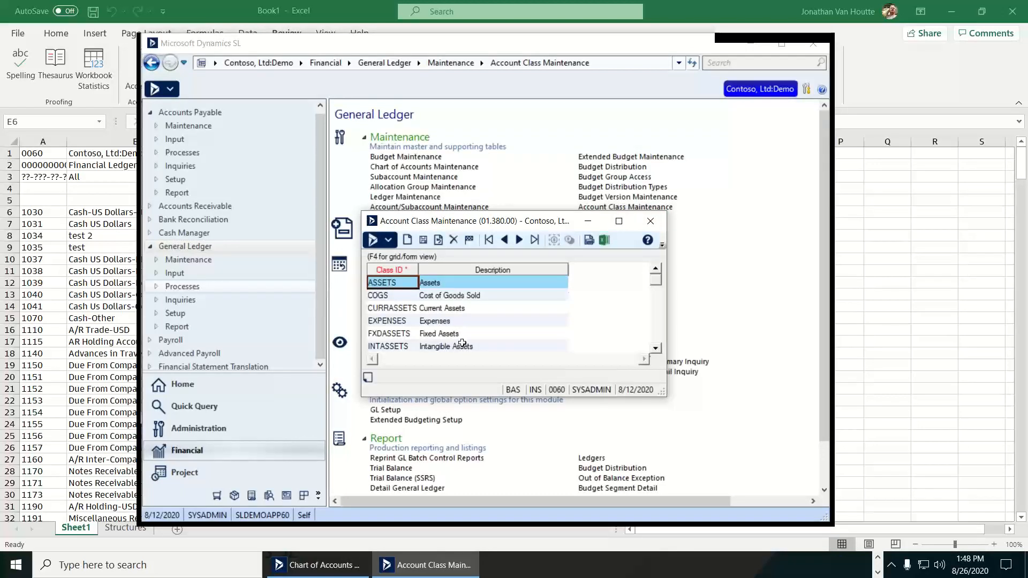
left_click(650, 221)
Switch back to Sheet1 in Excel and inspect the account class description formula in cell F6.
left_click(866, 242)
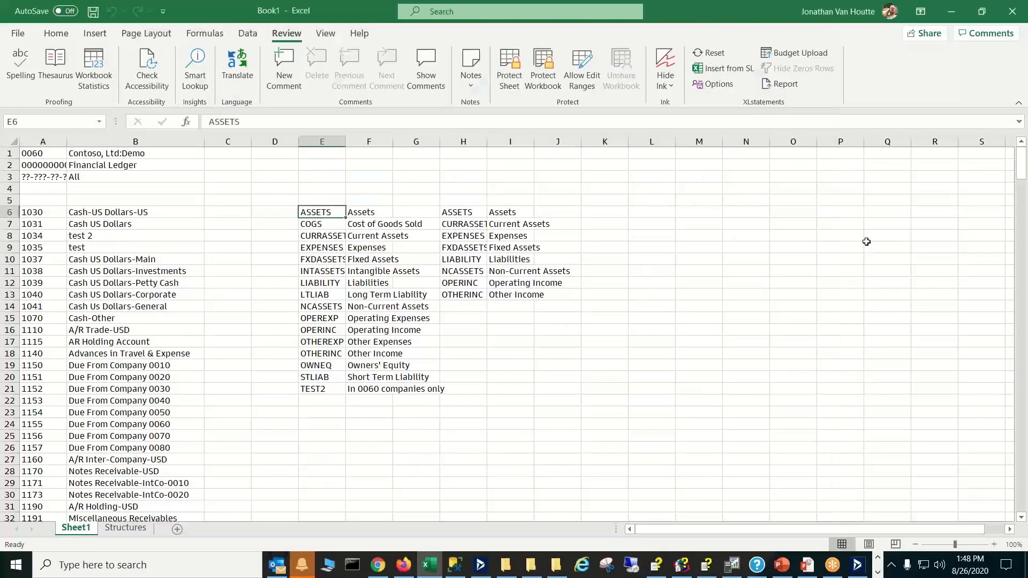
left_click(370, 216)
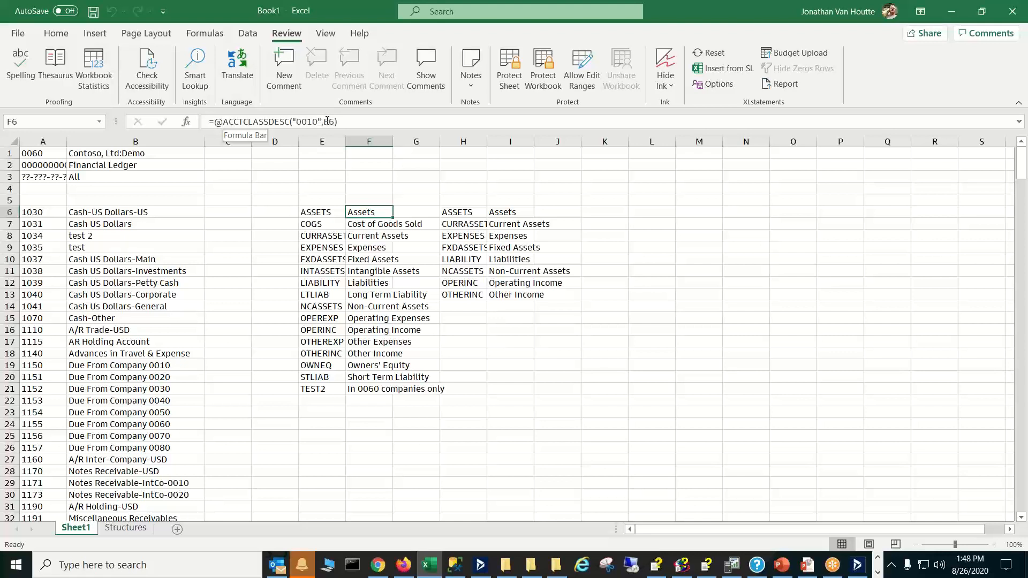
Inspect the class ID in cell E6 and the account class description formulas in cells F7 and F11.
left_click(333, 216)
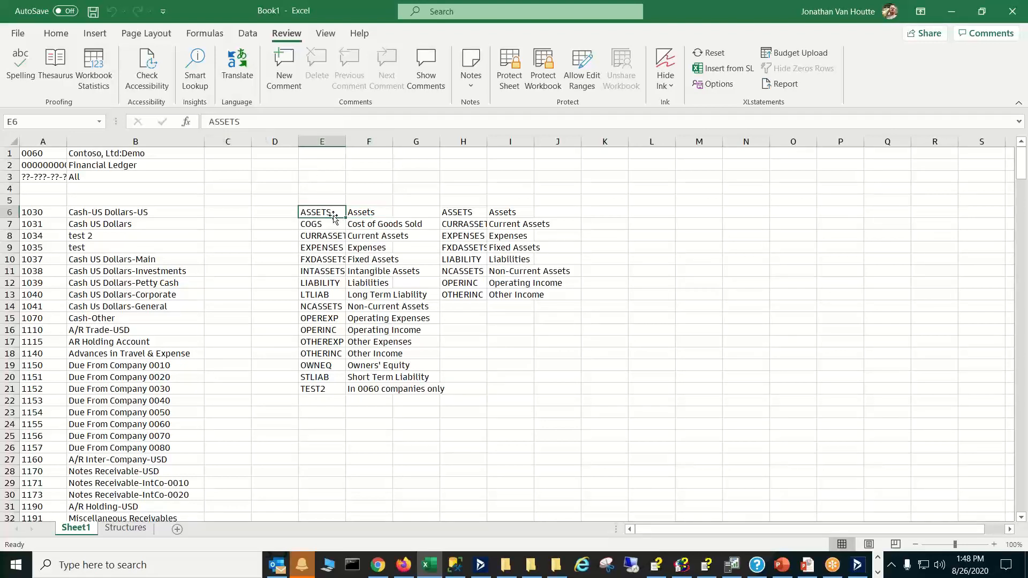
left_click(376, 220)
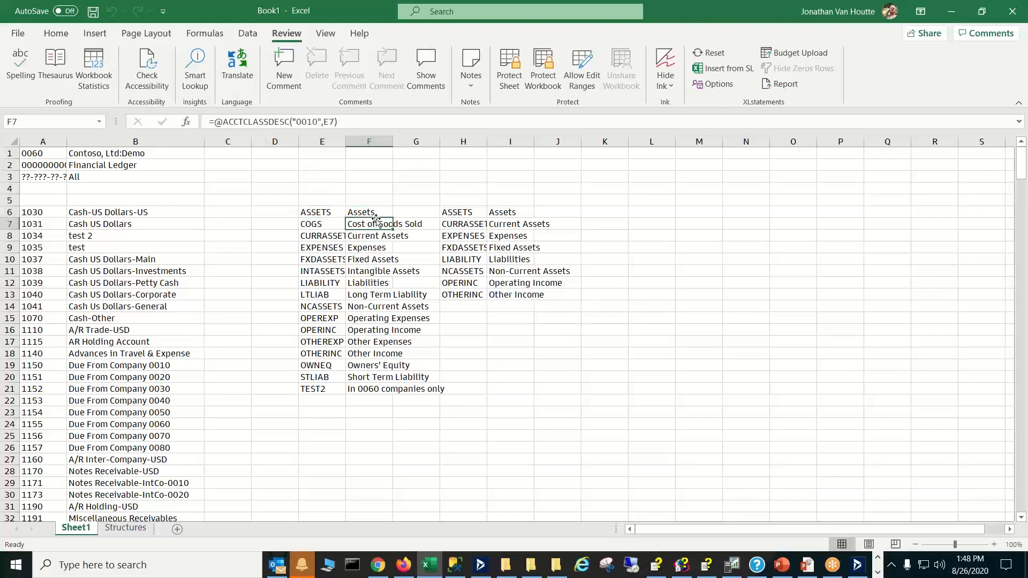
left_click(381, 268)
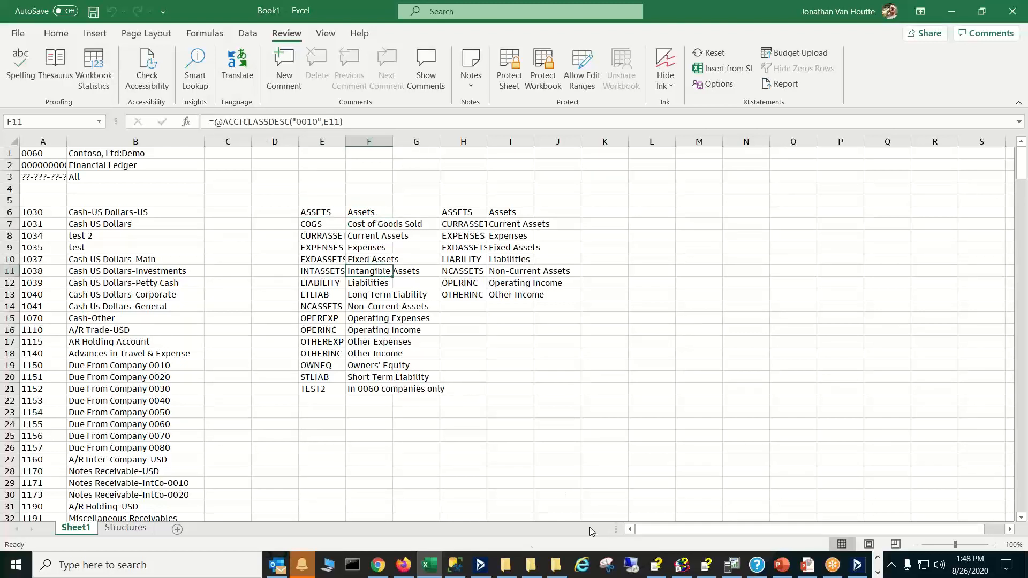
Switch to Dynamics SL, close Flexkey Table Maintenance and Account Class Maintenance, and widen the Chart of Accounts Maintenance window to show more columns.
left_click(857, 565)
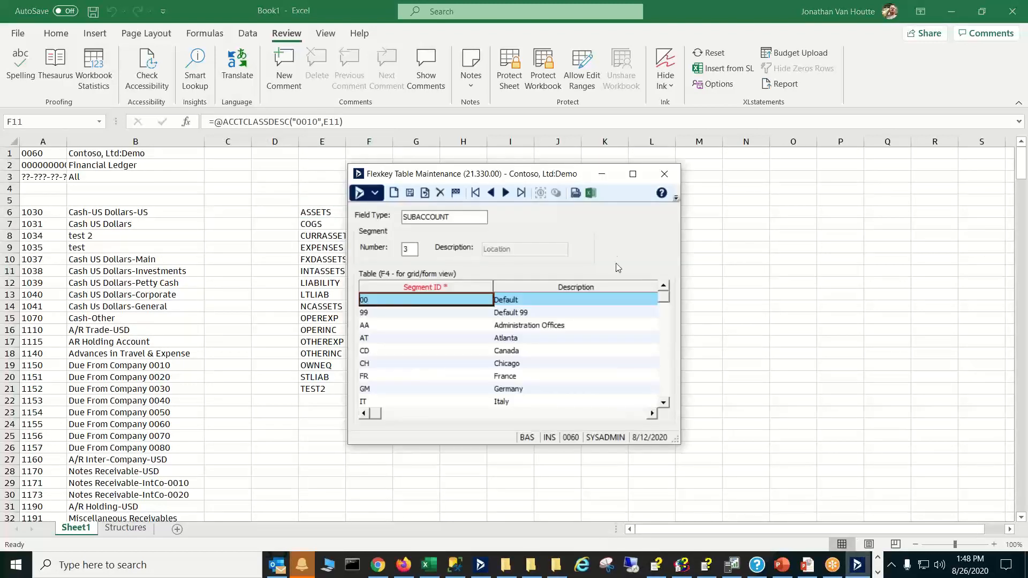
left_click(664, 173)
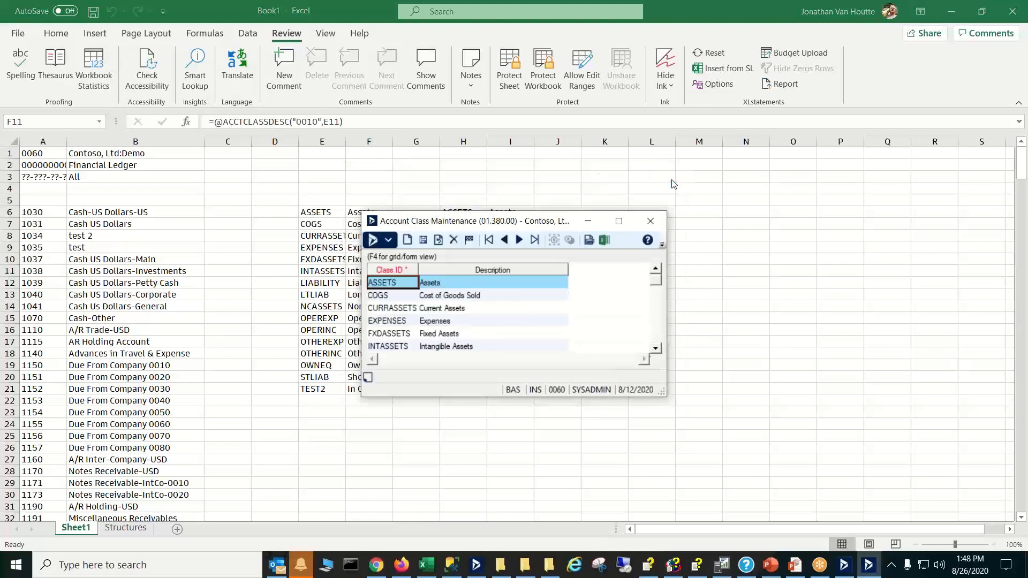
left_click(650, 221)
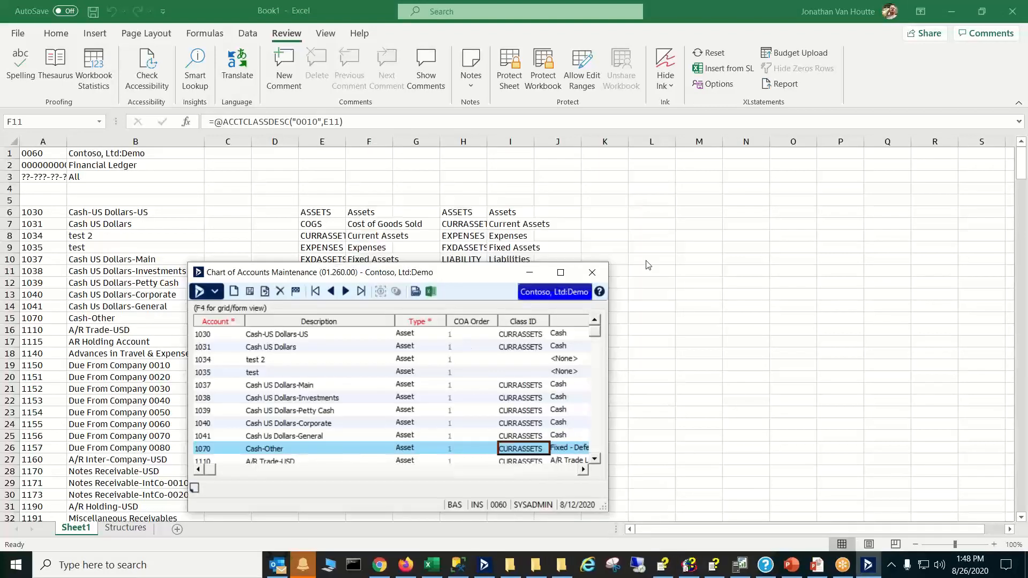
left_click_drag(452, 277, 517, 221)
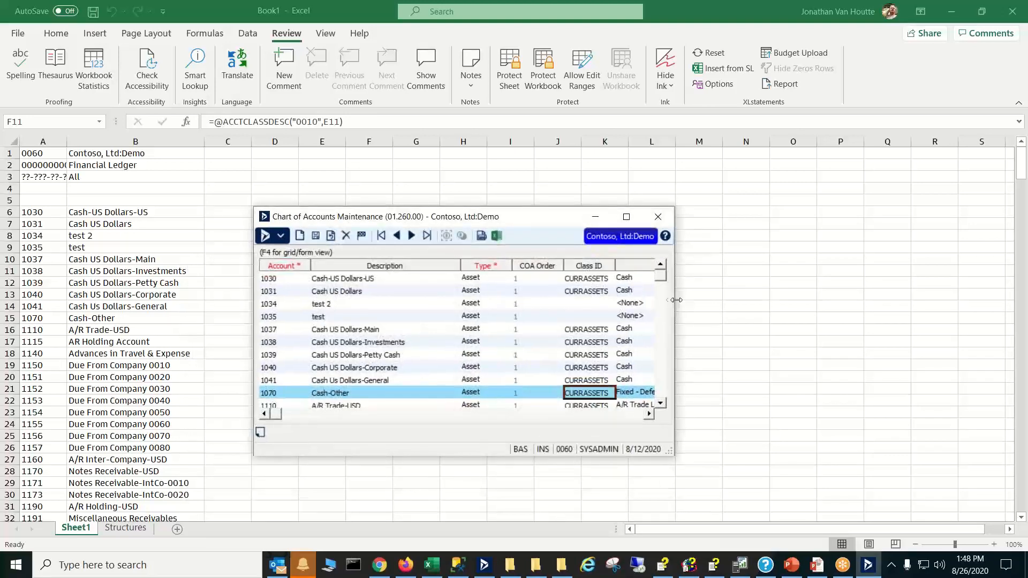
left_click_drag(673, 304, 1023, 328)
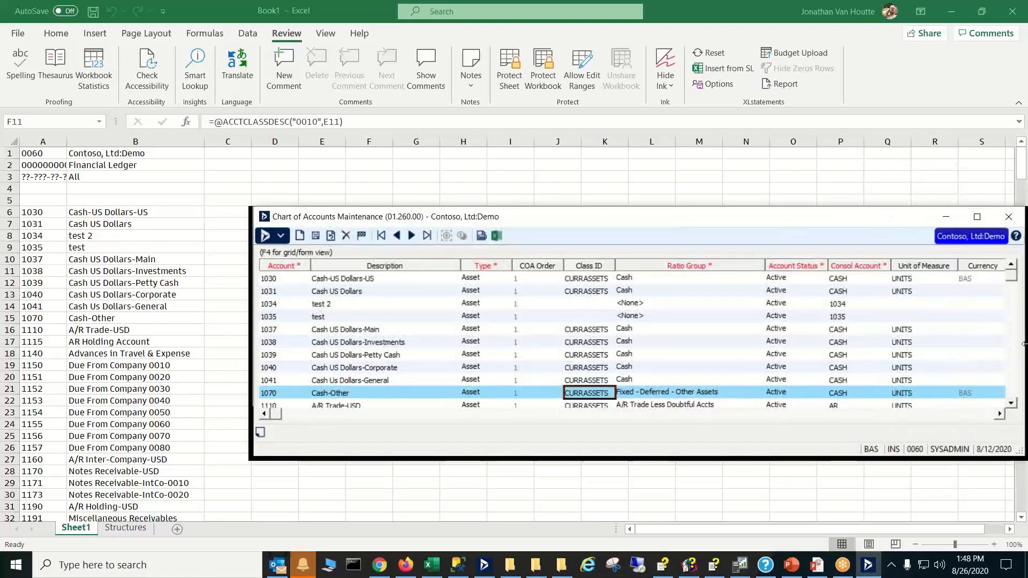
Examine the Consol Account values assigned to the cash, test and A/R accounts in Chart of Accounts Maintenance.
left_click(868, 328)
left_click(854, 359)
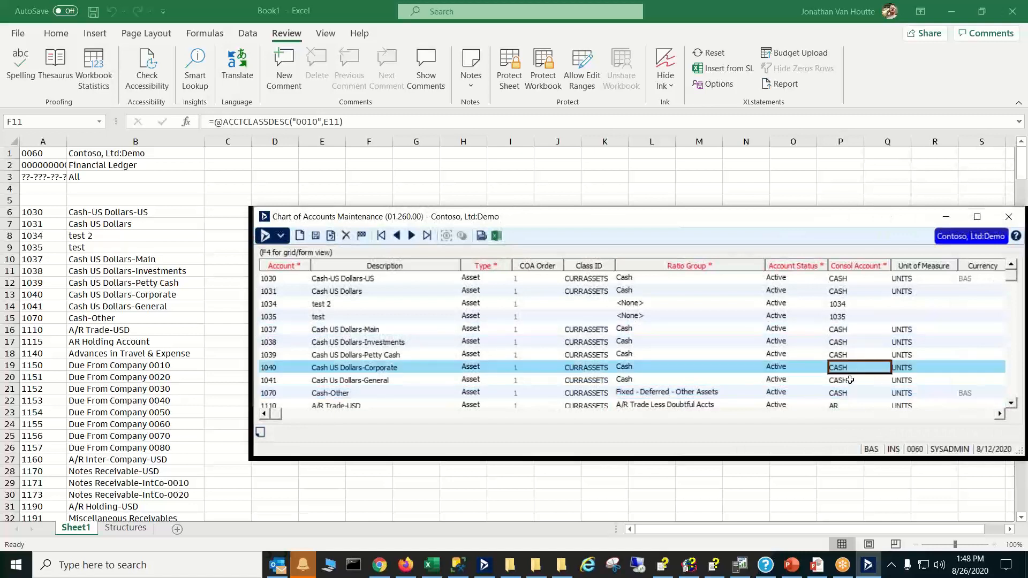
left_click(850, 383)
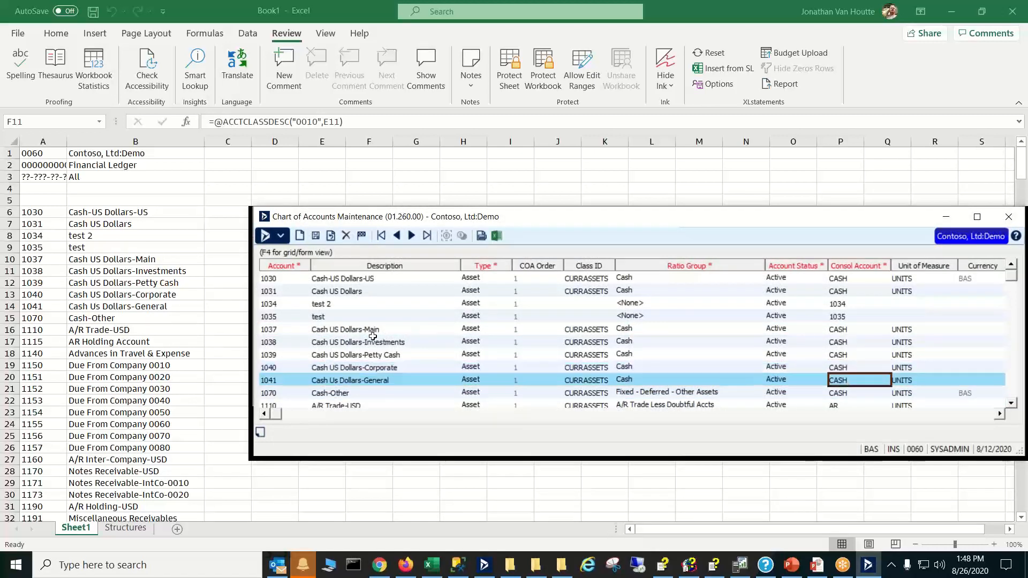
left_click(843, 316)
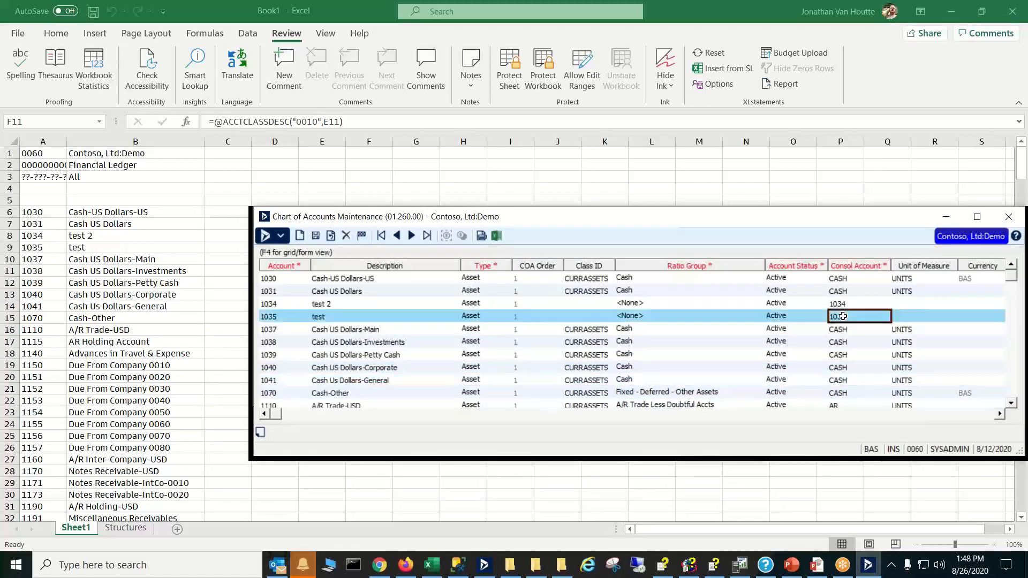
left_click(861, 330)
left_click(854, 367)
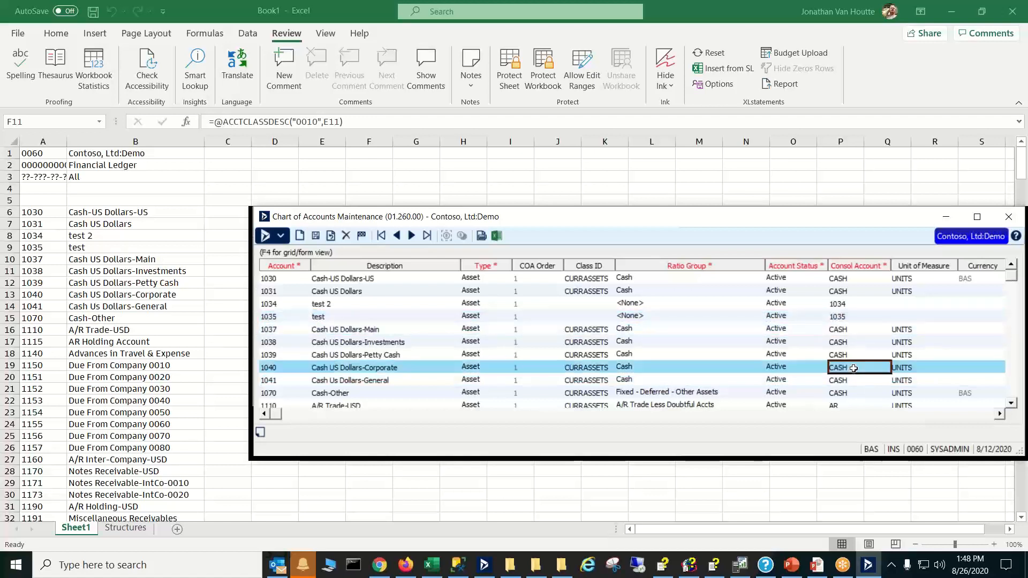
left_click(853, 279)
left_click(852, 291)
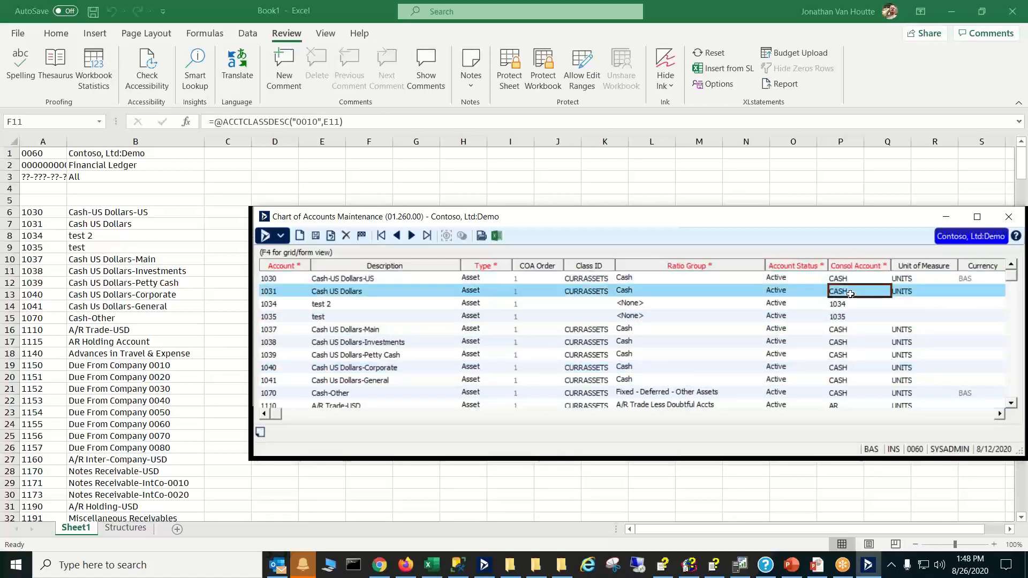
left_click(849, 330)
left_click(849, 367)
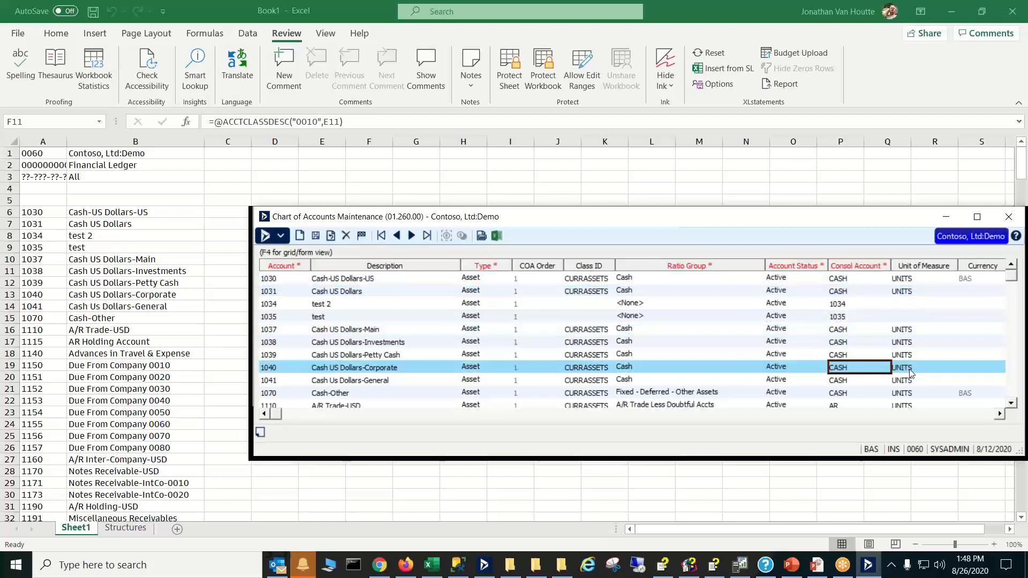
left_click(1012, 403)
left_click(1011, 403)
left_click(1012, 404)
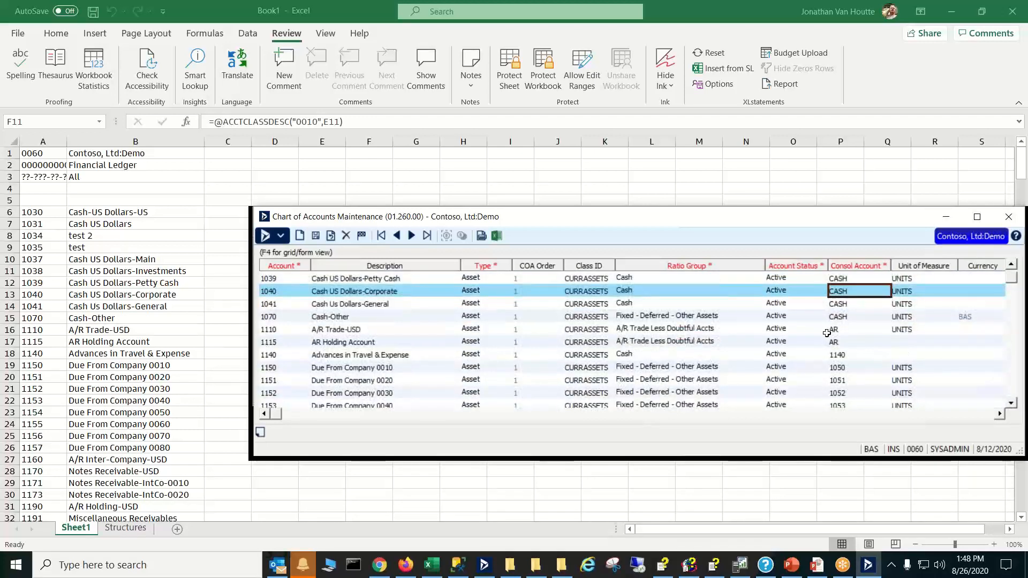
left_click(838, 342)
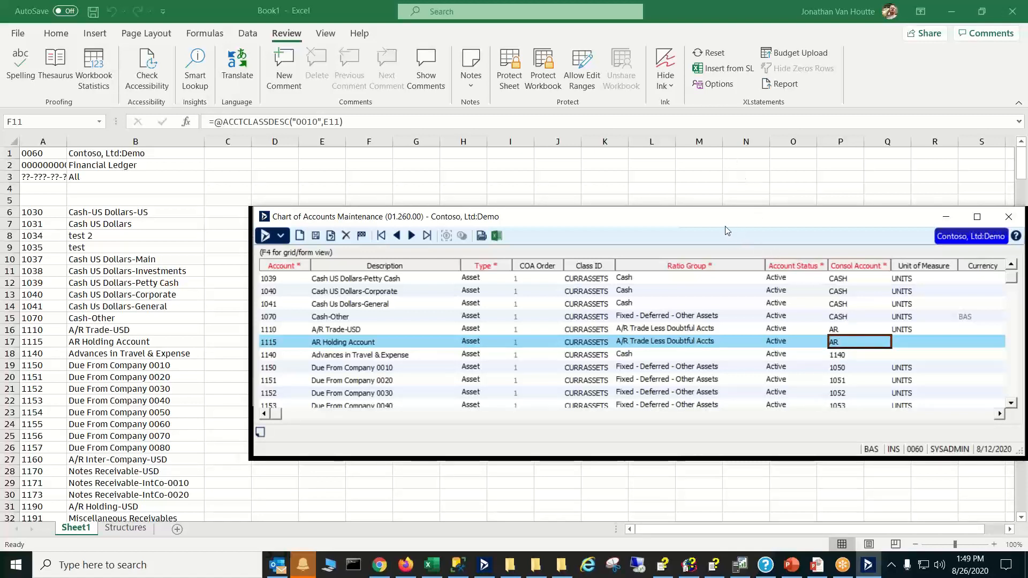
Check the available Posting Options for account 1039, Cash US Dollars-Petty Cash, in Chart of Accounts Maintenance.
left_click_drag(725, 230, 590, 219)
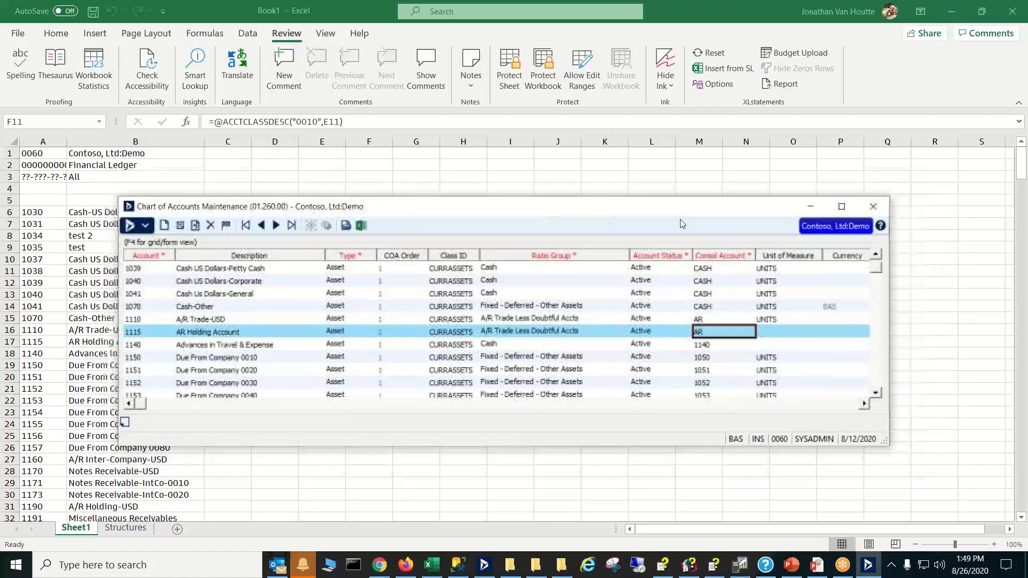
left_click(828, 405)
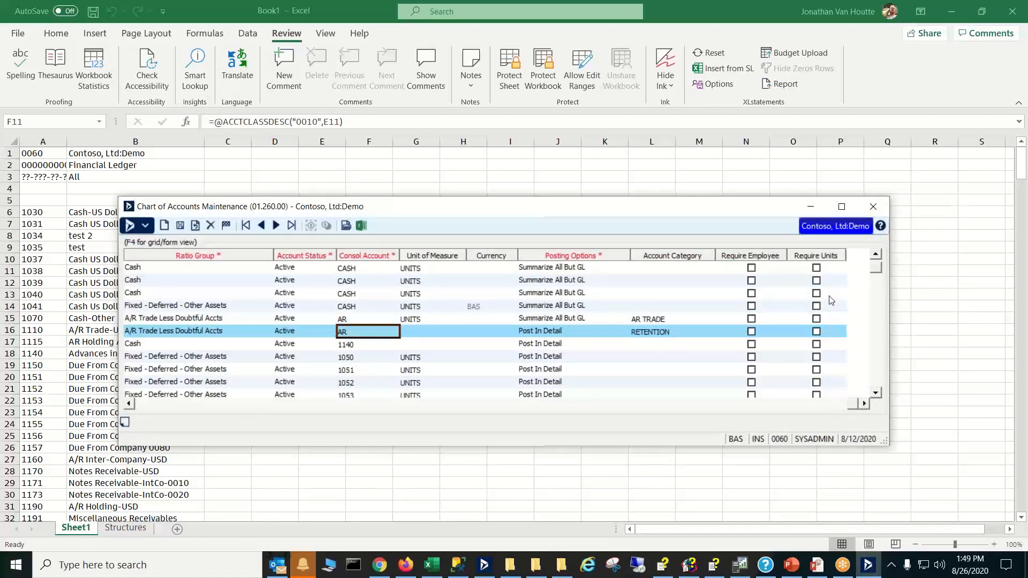
left_click(577, 271)
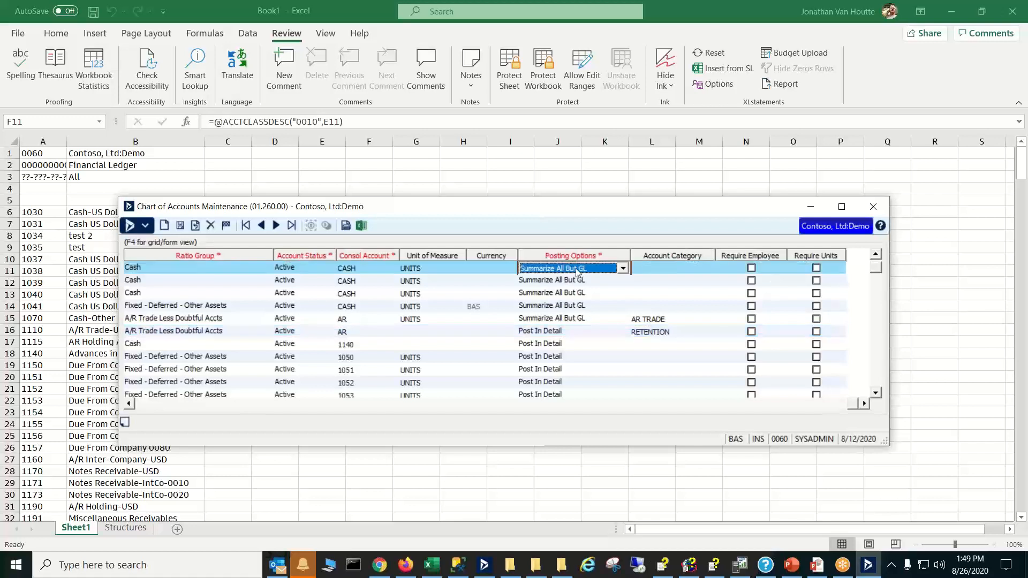
left_click(576, 274)
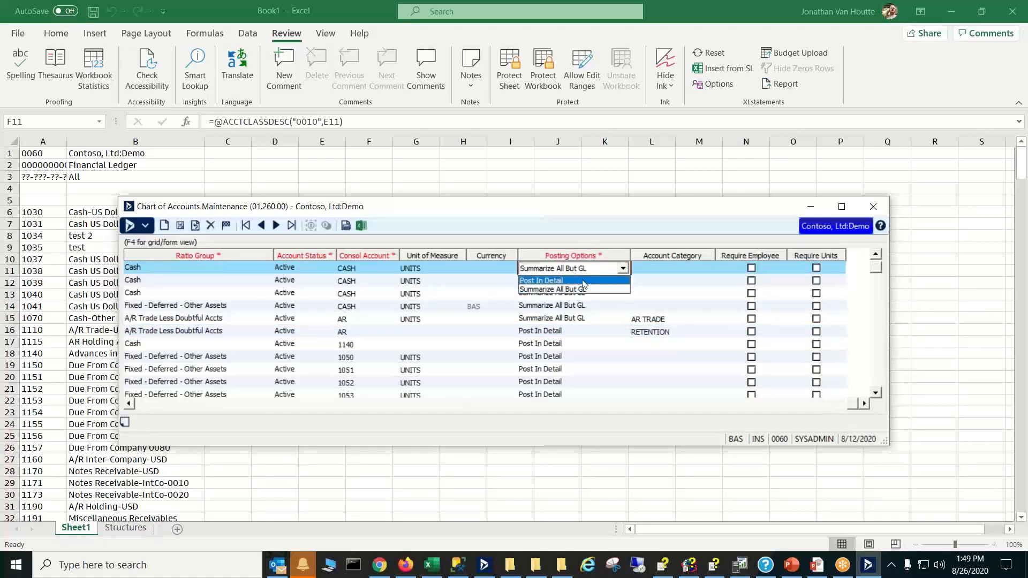
left_click(588, 269)
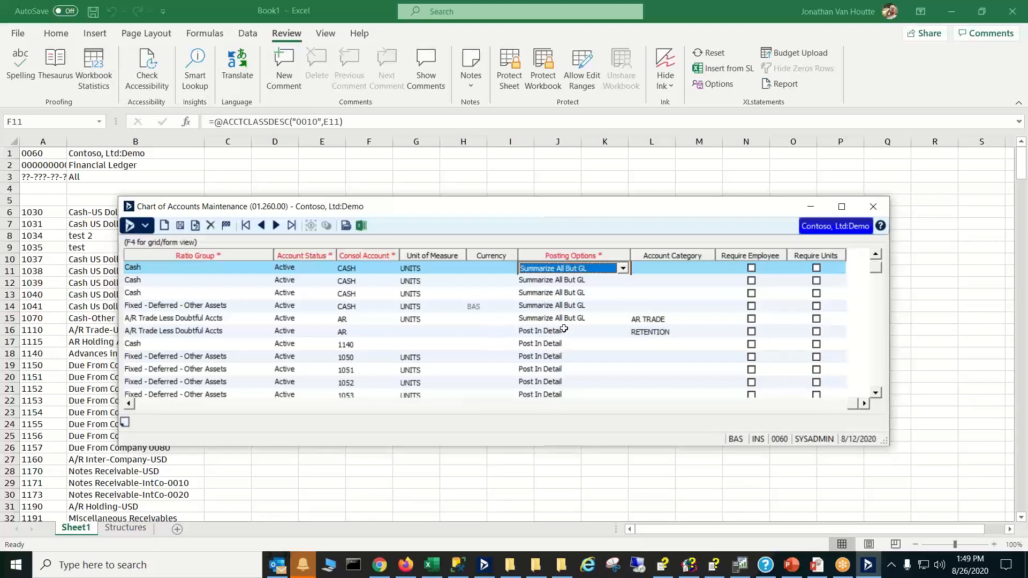
Set the Posting Options of account 1140, Advances in Travel & Expense, to Summarize All But GL.
left_click(556, 343)
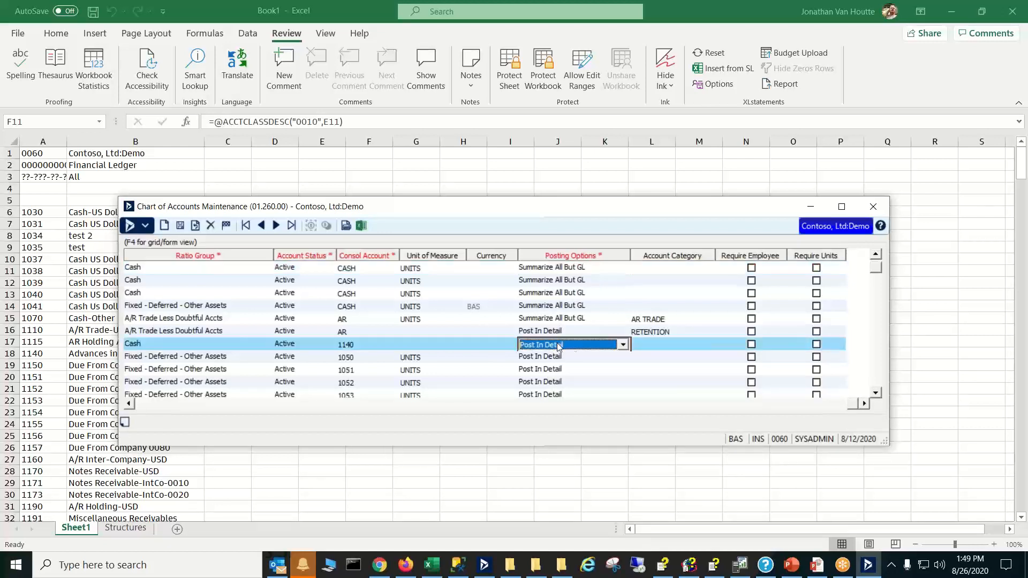
left_click(624, 344)
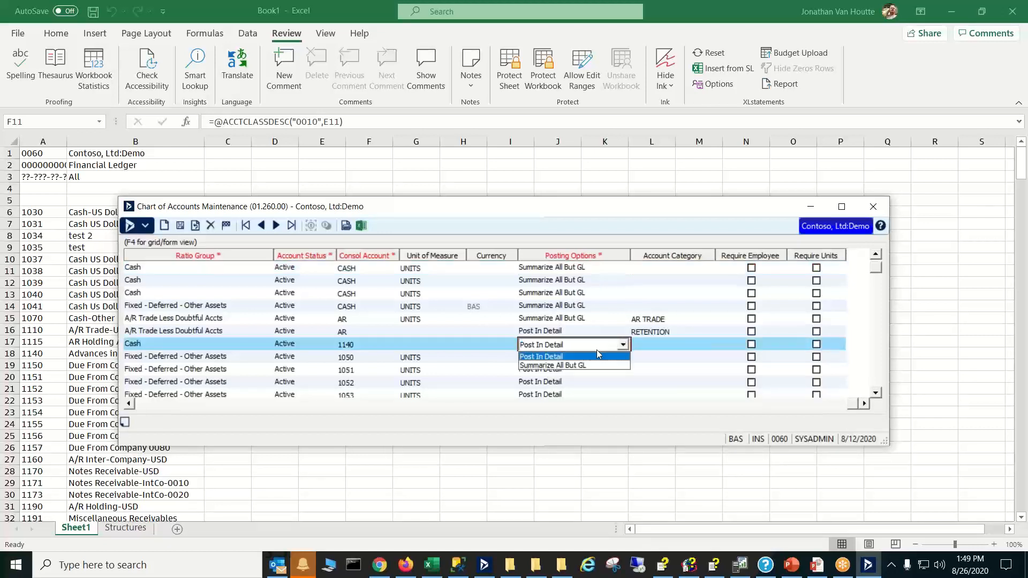
left_click(583, 365)
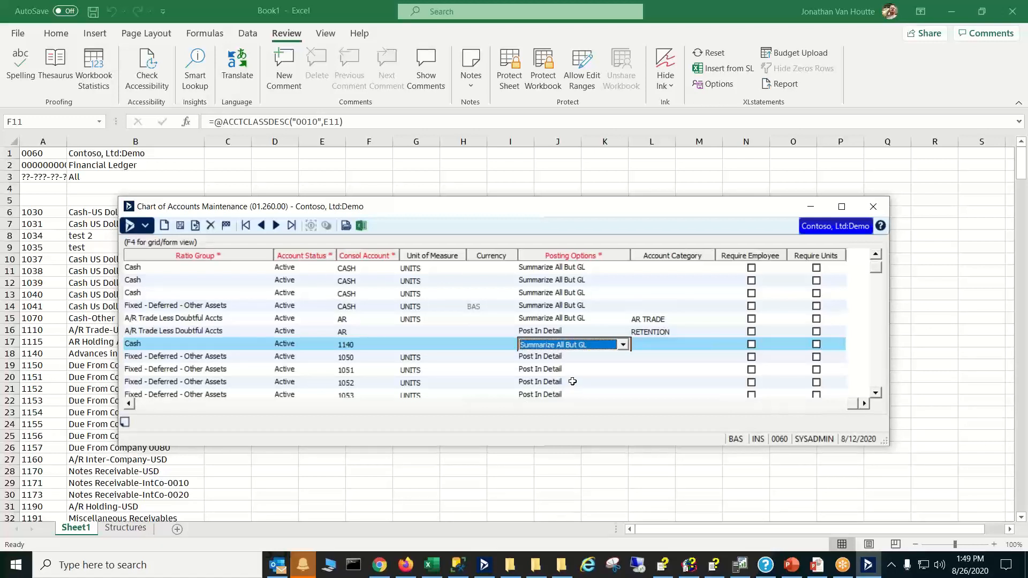
left_click(592, 305)
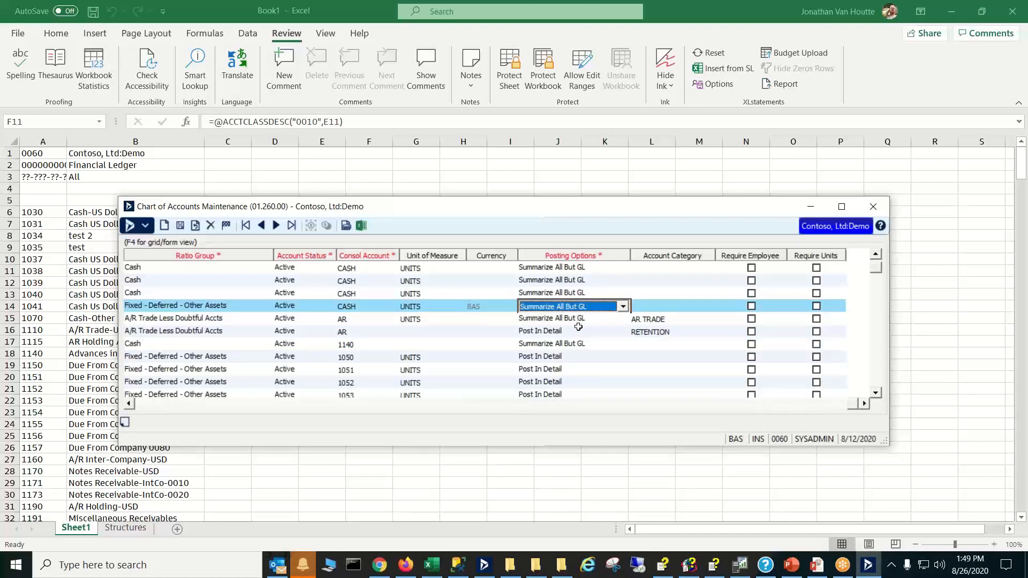
left_click(582, 344)
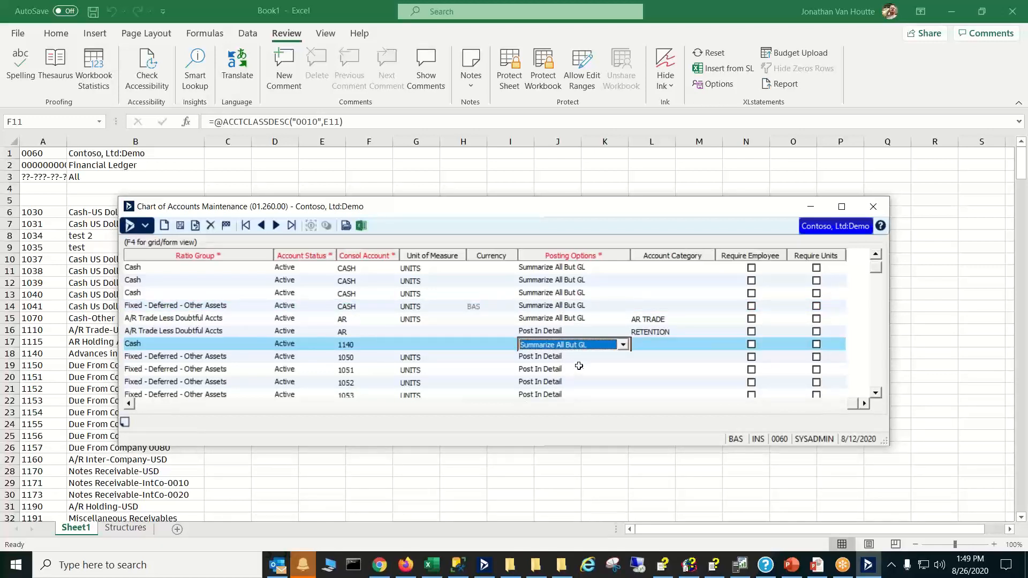
left_click(623, 345)
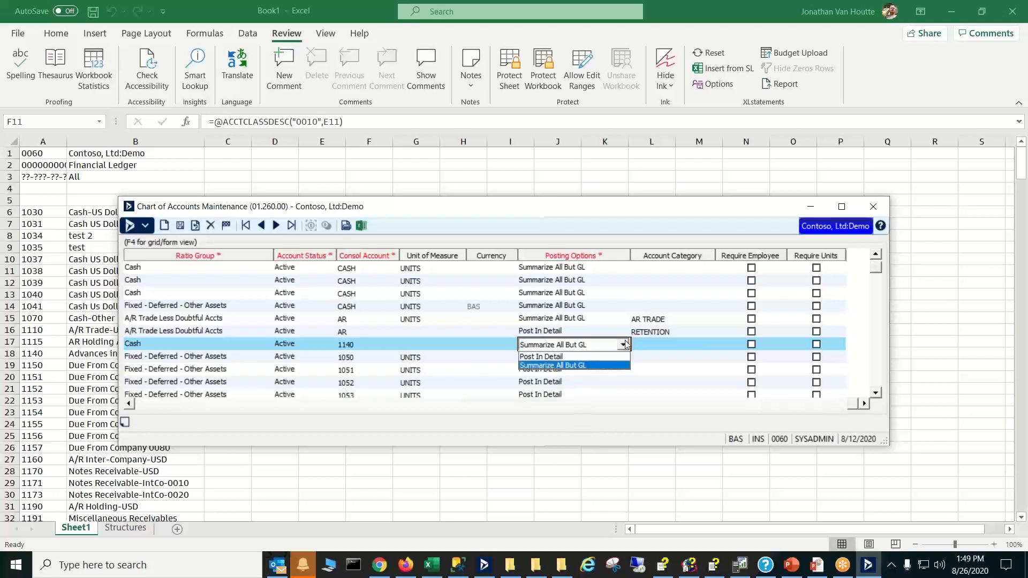
left_click(605, 366)
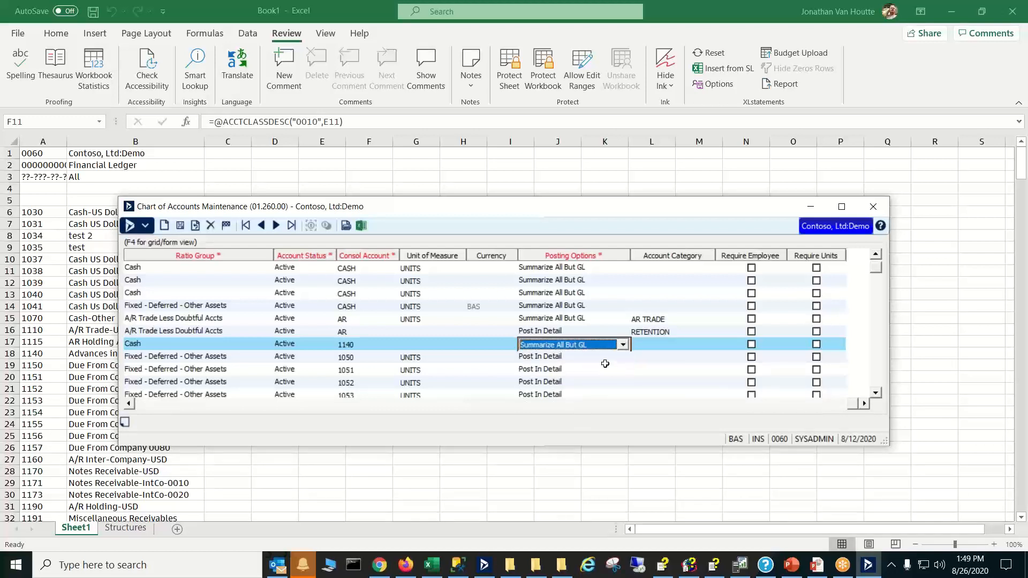
Review the Posting Options of the cash, A/R Trade and Advances in Travel & Expense accounts.
left_click(574, 293)
left_click(565, 305)
left_click(565, 320)
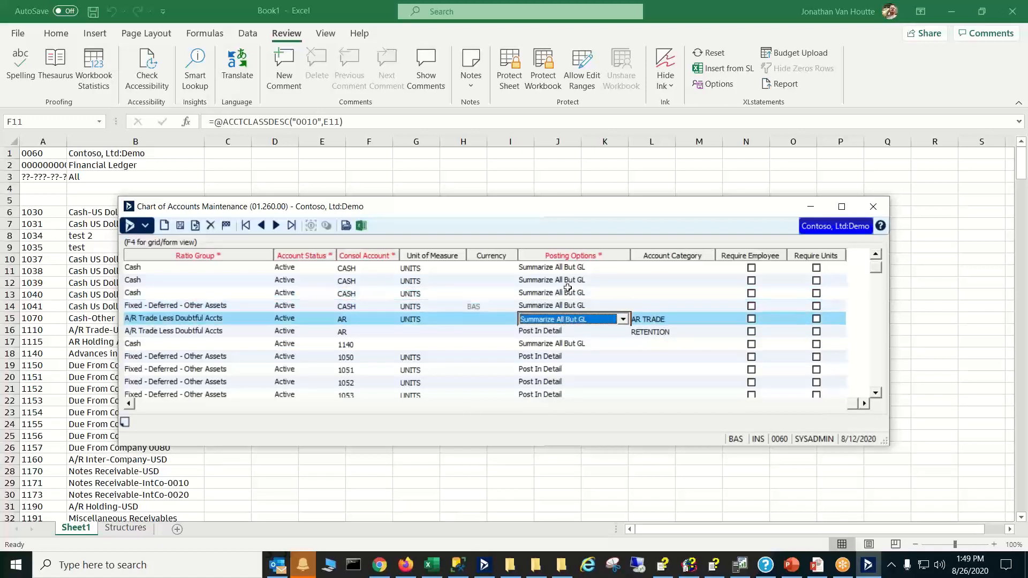
left_click(568, 293)
left_click(578, 270)
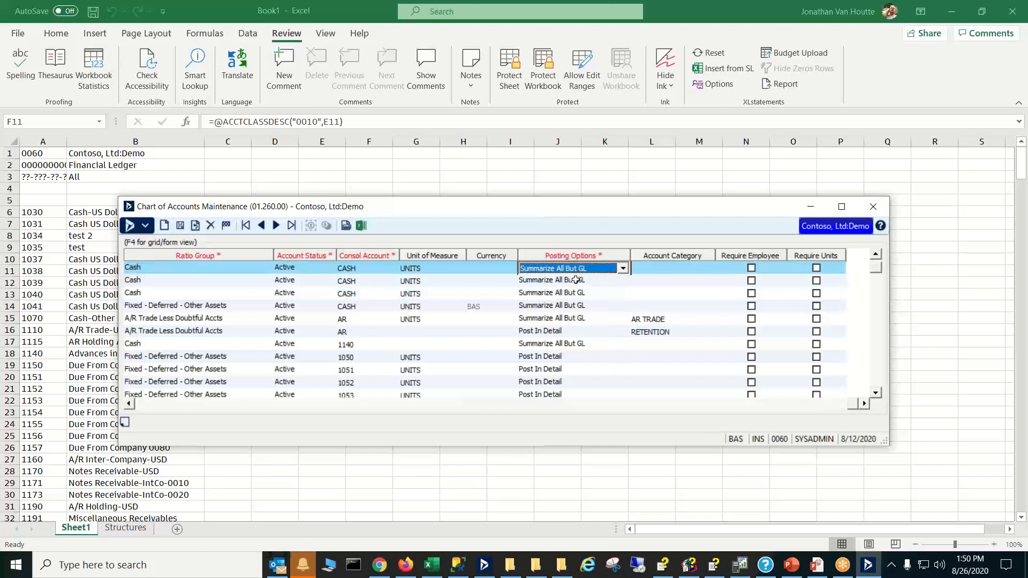
left_click(576, 280)
left_click(570, 294)
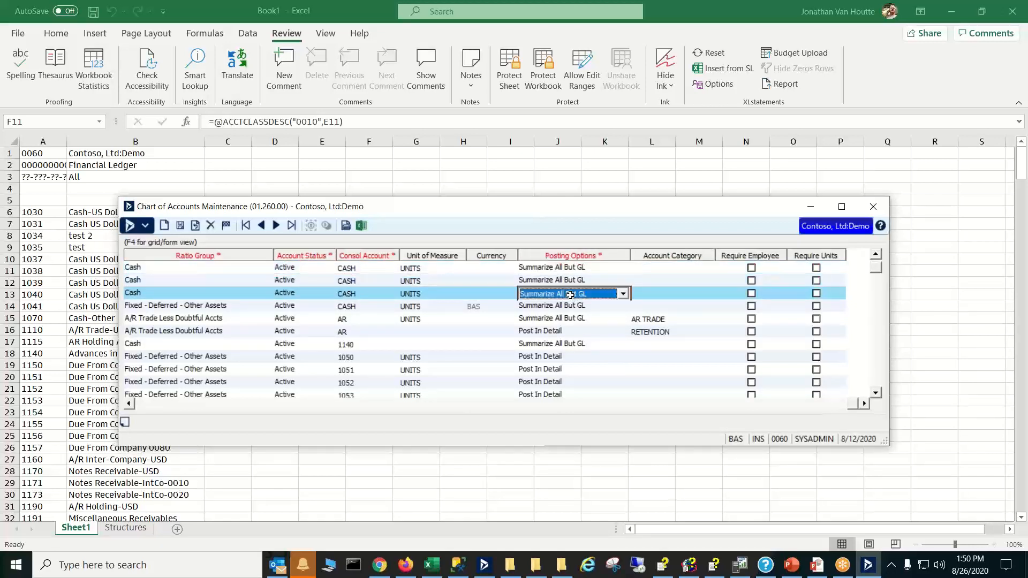
left_click(560, 320)
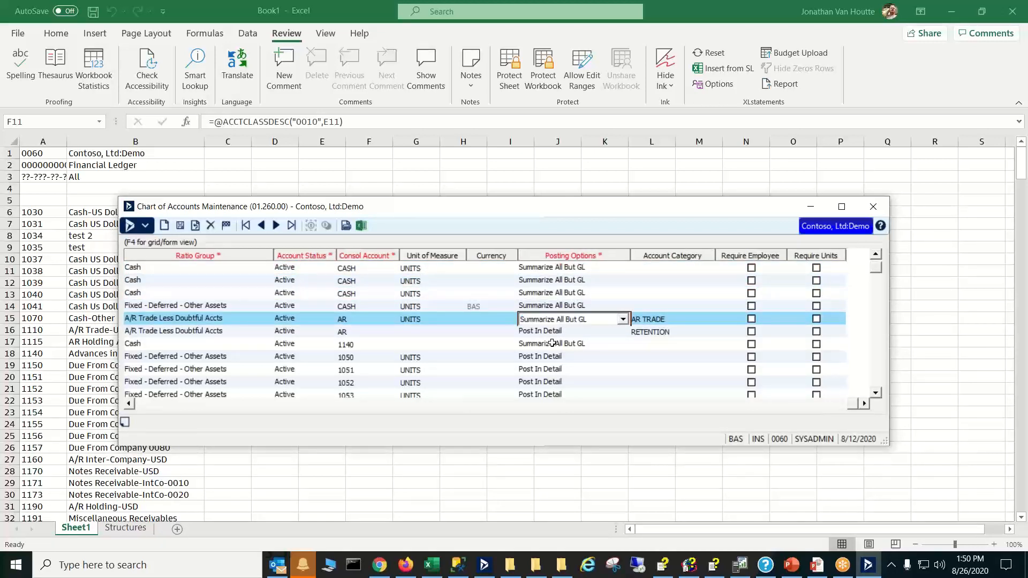
left_click(553, 345)
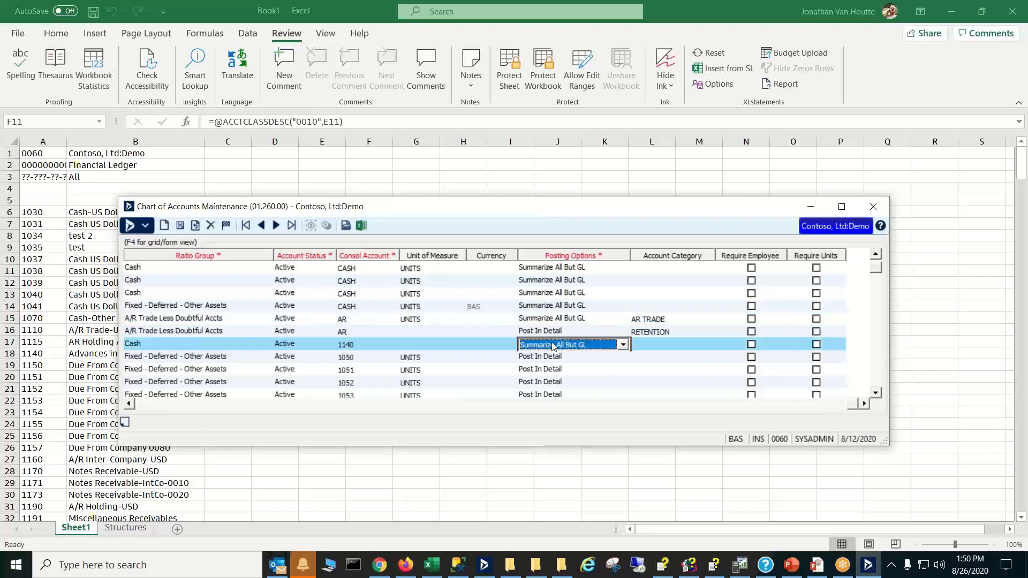
Close Chart of Accounts Maintenance and save the outstanding changes.
left_click(875, 207)
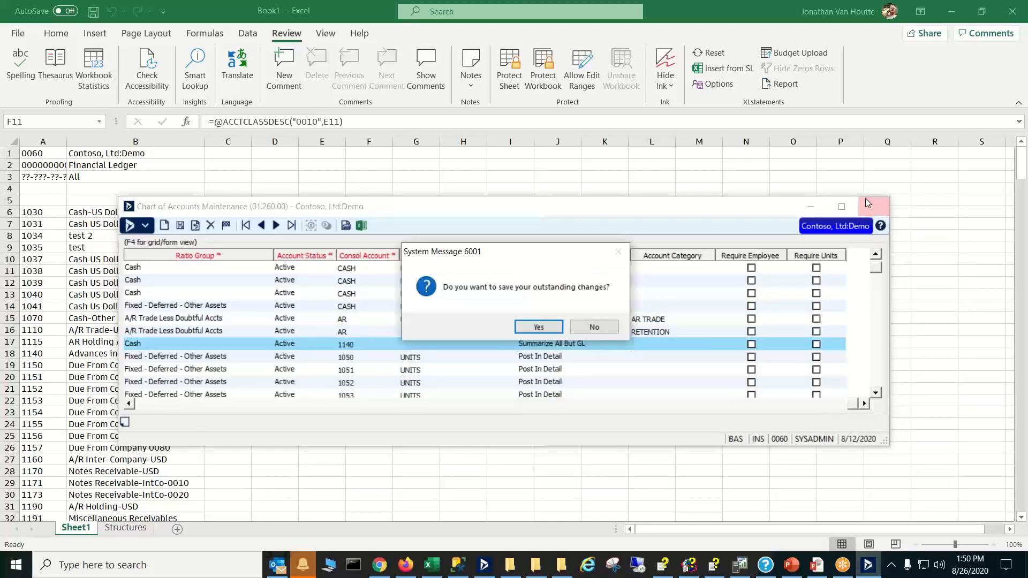
left_click(557, 327)
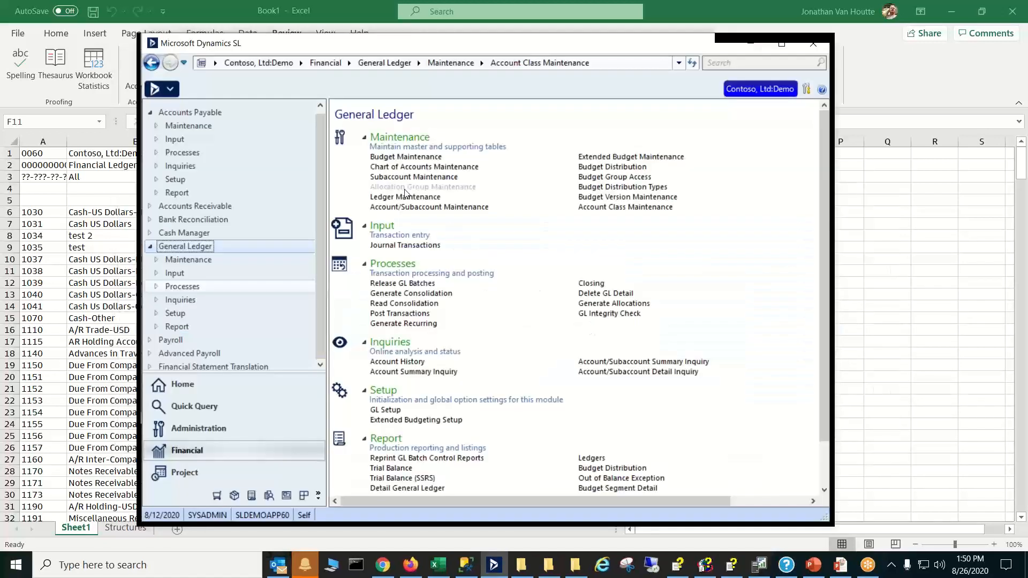
Open Subaccount Maintenance with a window wide enough for all columns, and review the Consol Subaccount values.
left_click(416, 178)
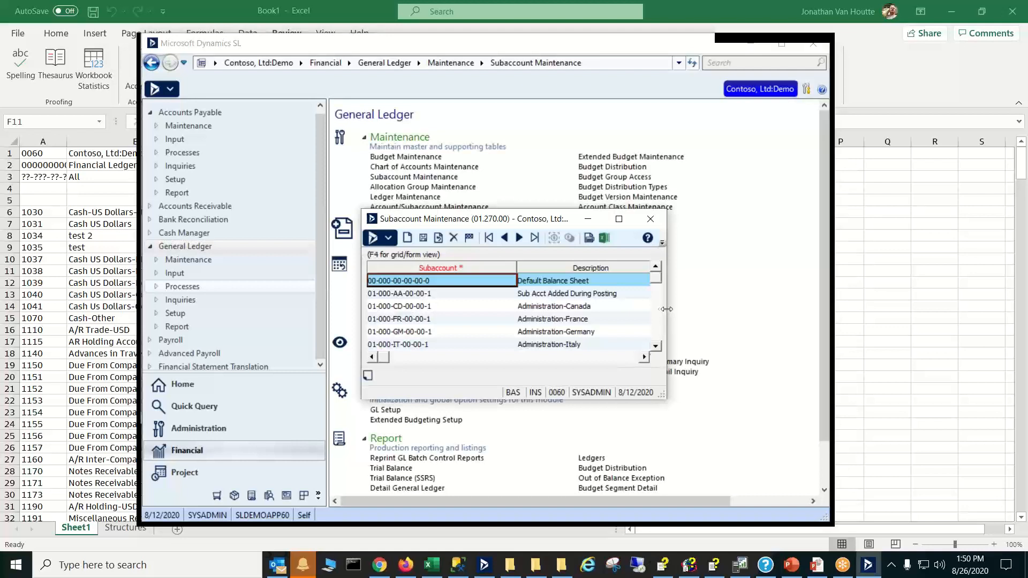
left_click_drag(667, 310, 976, 309)
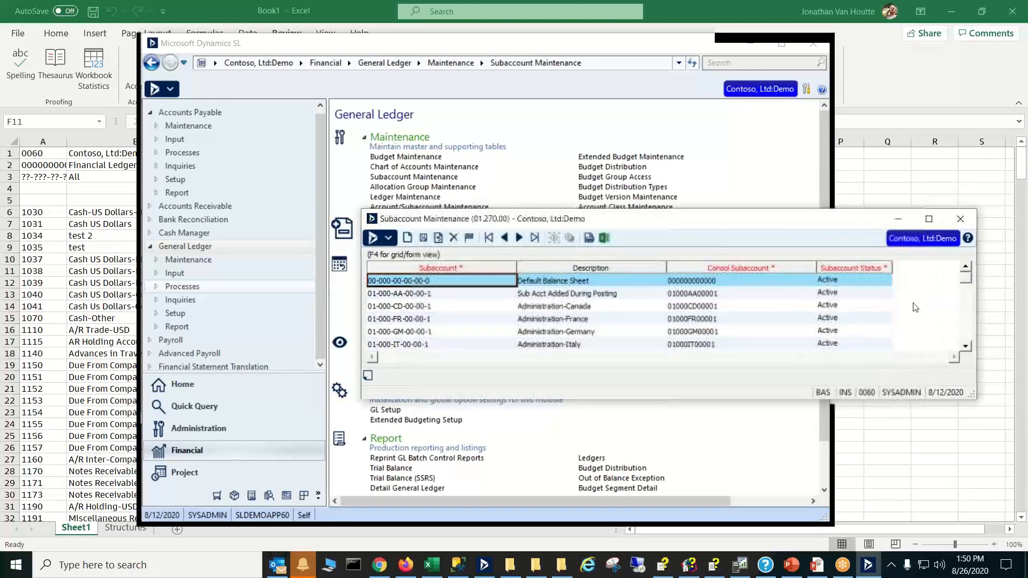
left_click(695, 305)
left_click(704, 328)
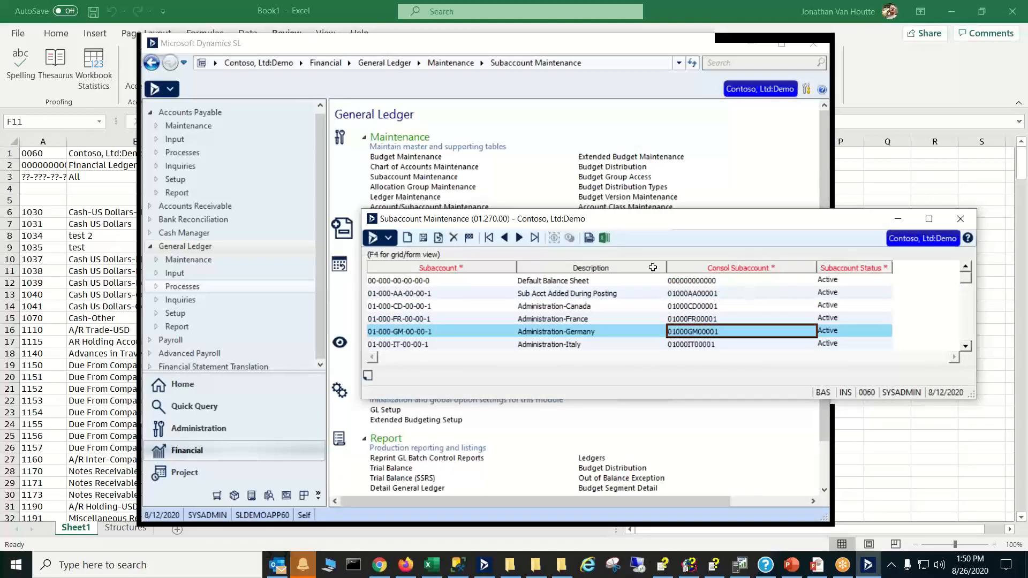
Try setting the Consol Subaccount of Default Balance Sheet to MAINTENANCE, and close Subaccount Maintenance without saving.
left_click(714, 279)
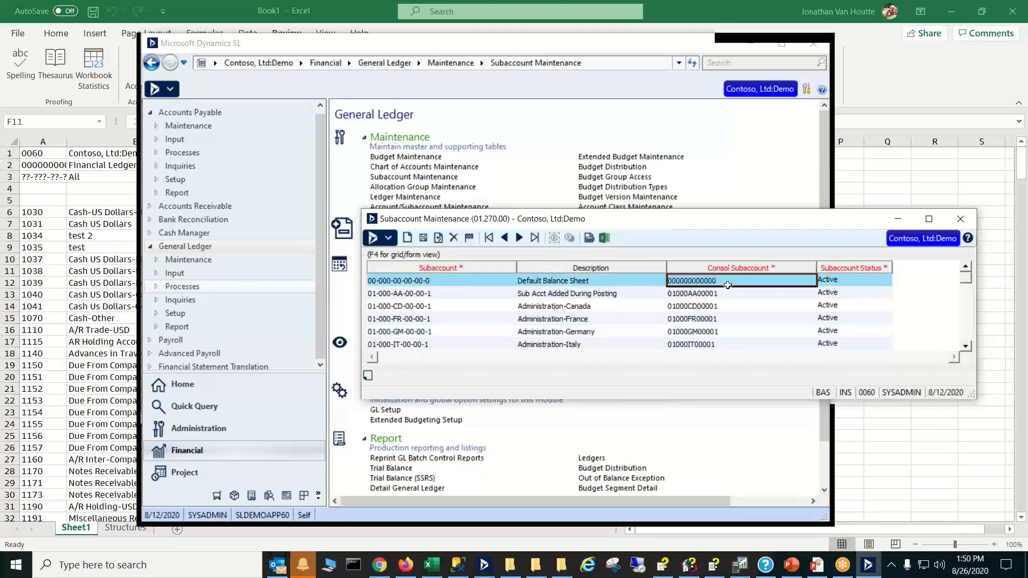
type("M")
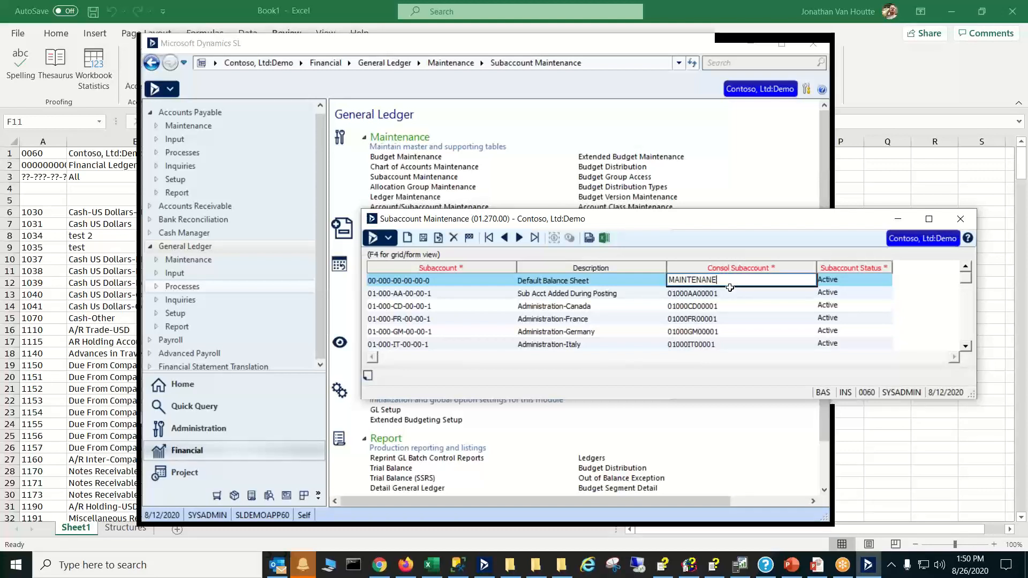
type("AINTENANCE")
key("Down")
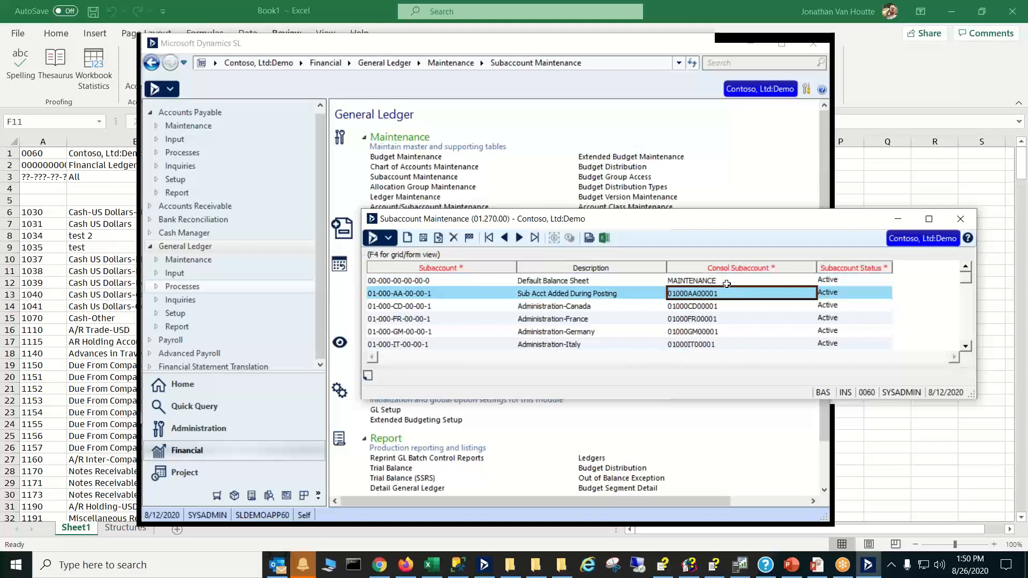
left_click(727, 284)
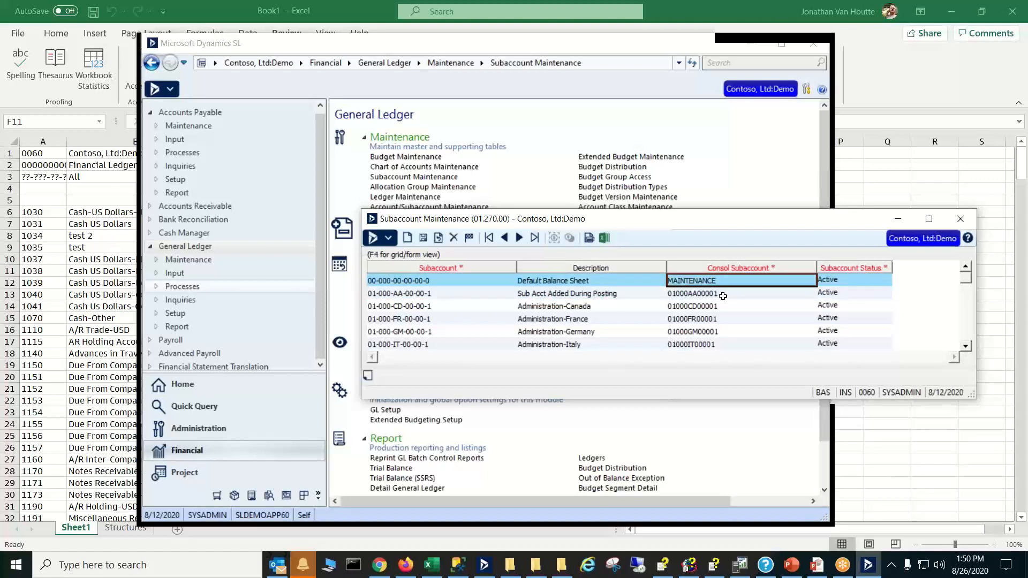
left_click(725, 306)
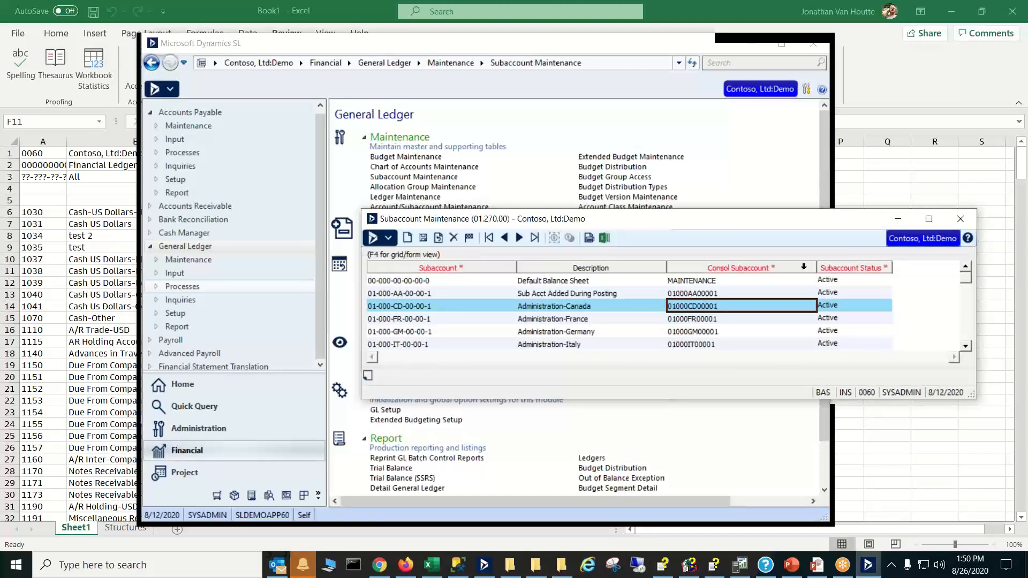
left_click(968, 226)
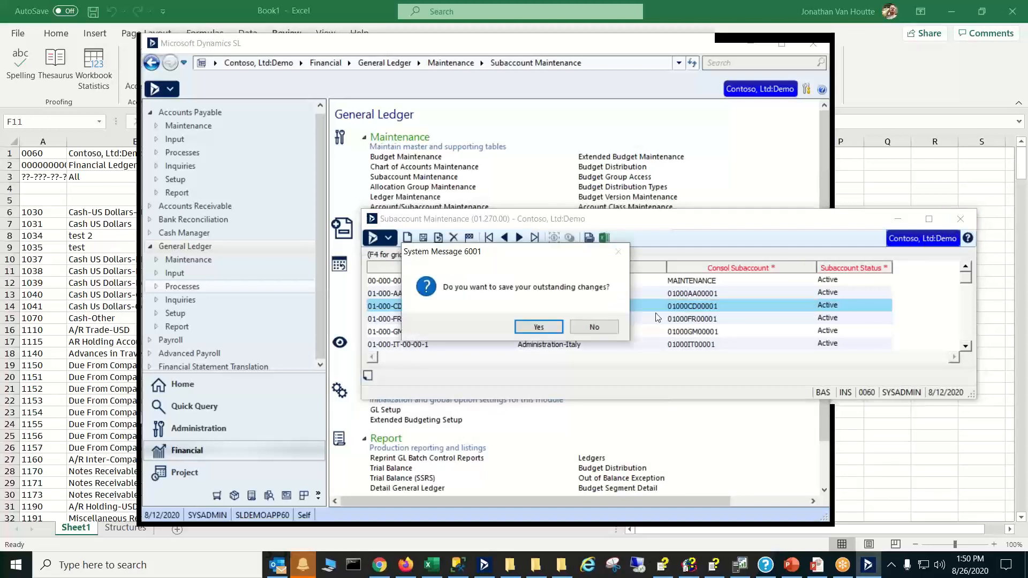
left_click(591, 328)
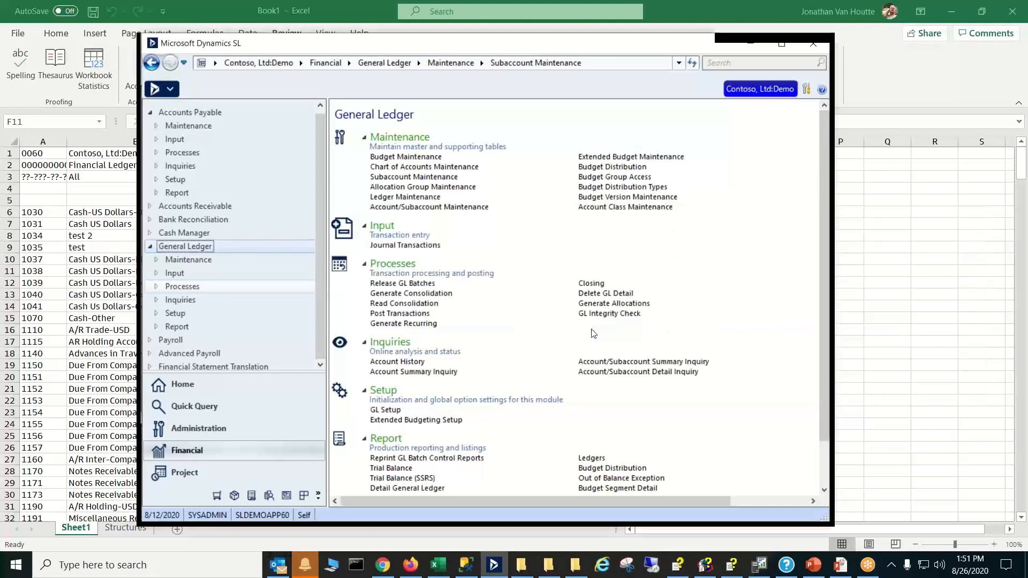
Switch to the Excel workbook and start a YTDBAL formula in cell C6 with its argument names filled in.
left_click(904, 379)
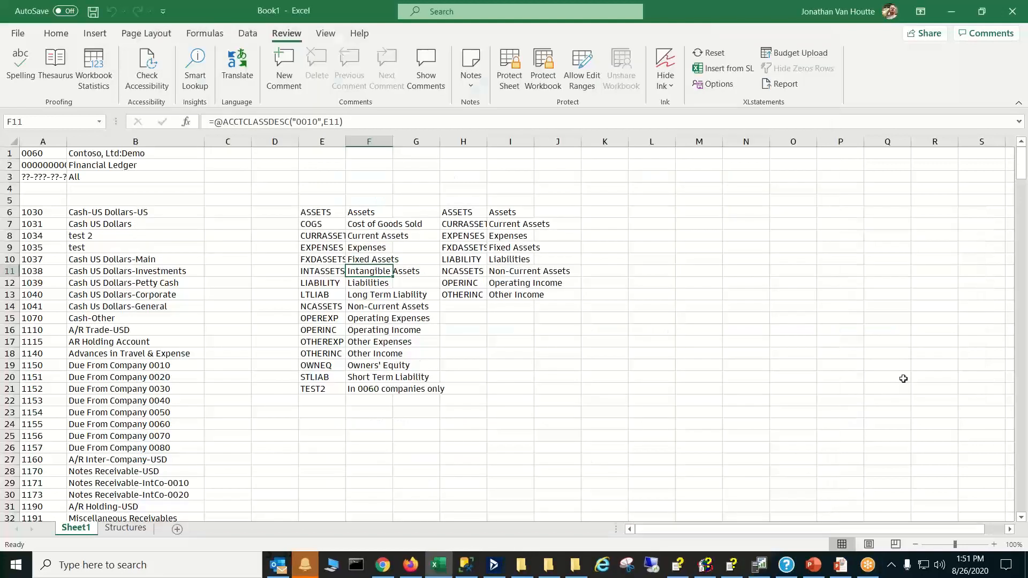
left_click(225, 217)
type("=")
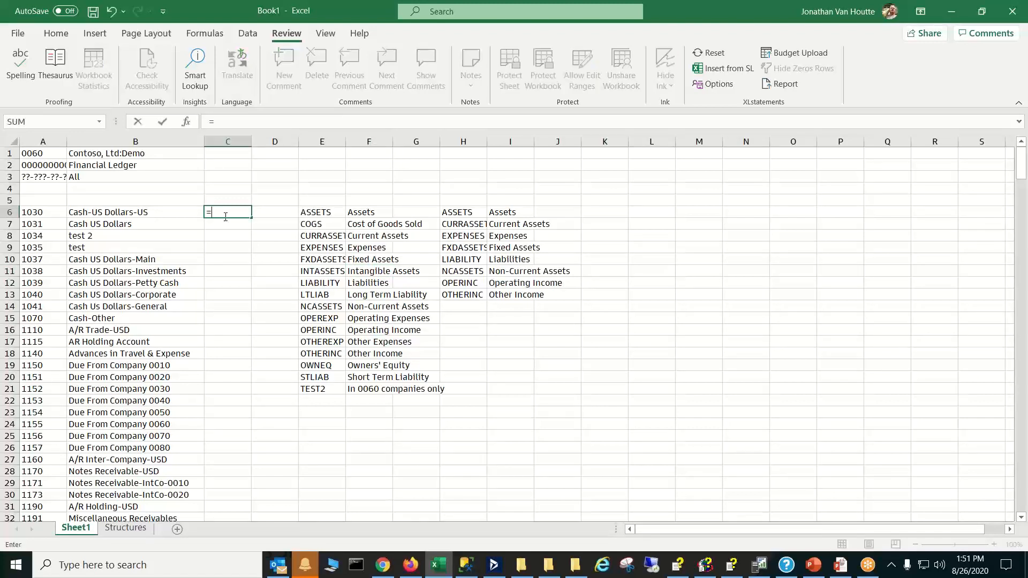
type("yt")
key("Tab")
key("ctrl+shift+a")
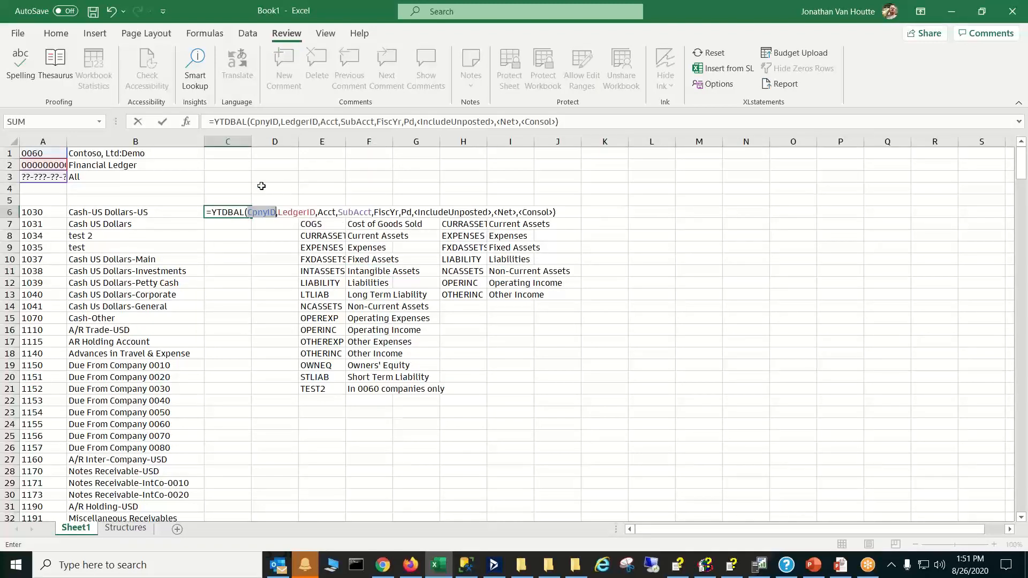
Replace the Acct argument of the YTDBAL formula with the column-absolute reference $A6.
double_click(330, 122)
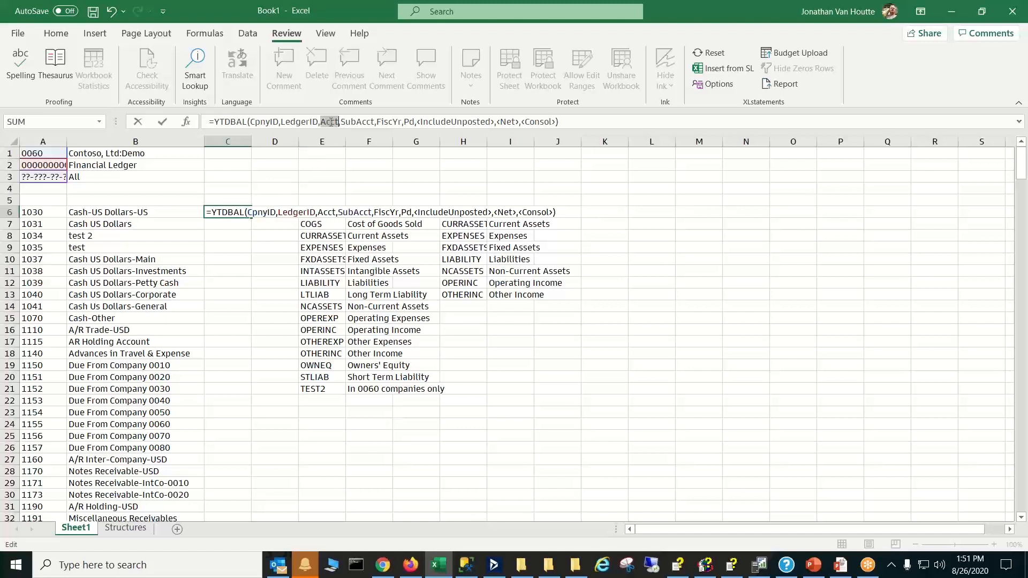
left_click(47, 212)
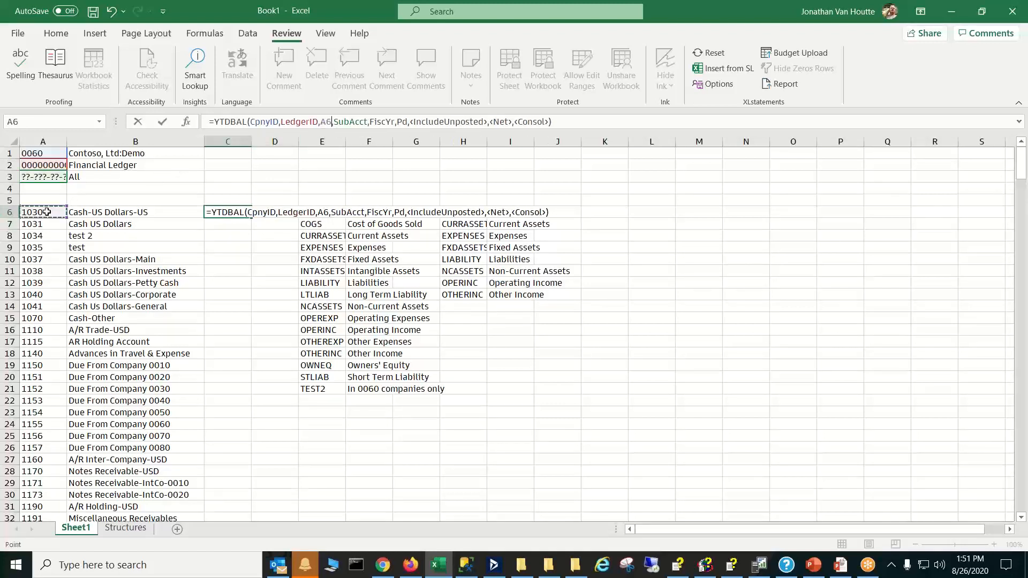
key("F5")
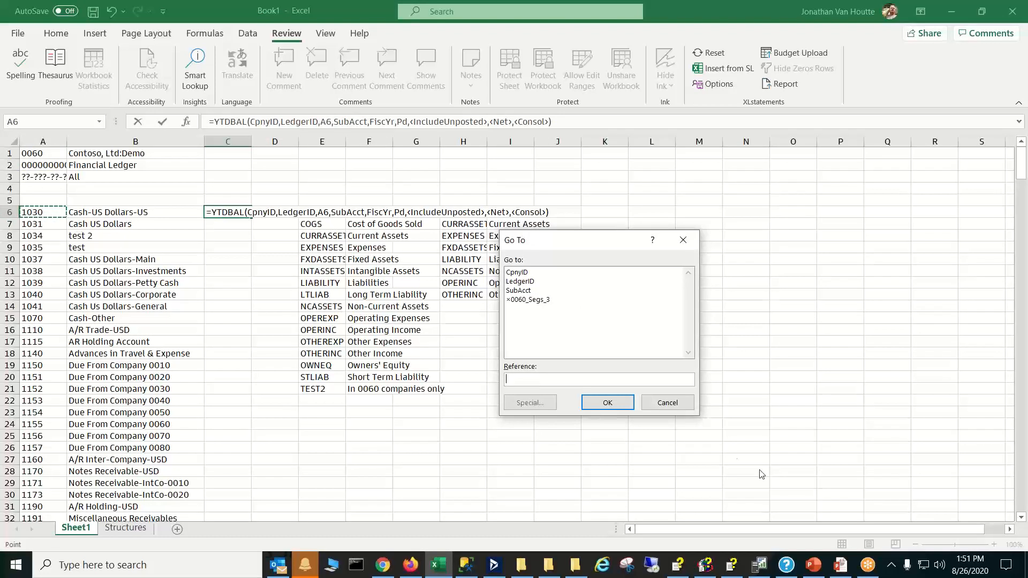
left_click(668, 403)
key("F4")
key("F4")
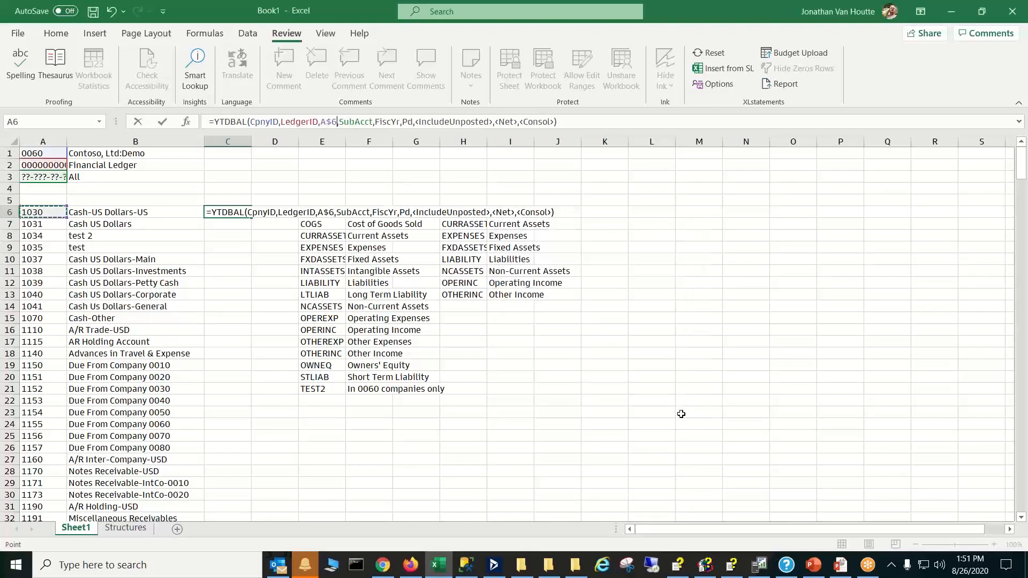
key("F4")
Remove the optional IncludeUnposted, Net and Consol arguments from the YTDBAL formula and enter it in C6.
left_click_drag(421, 122, 565, 122)
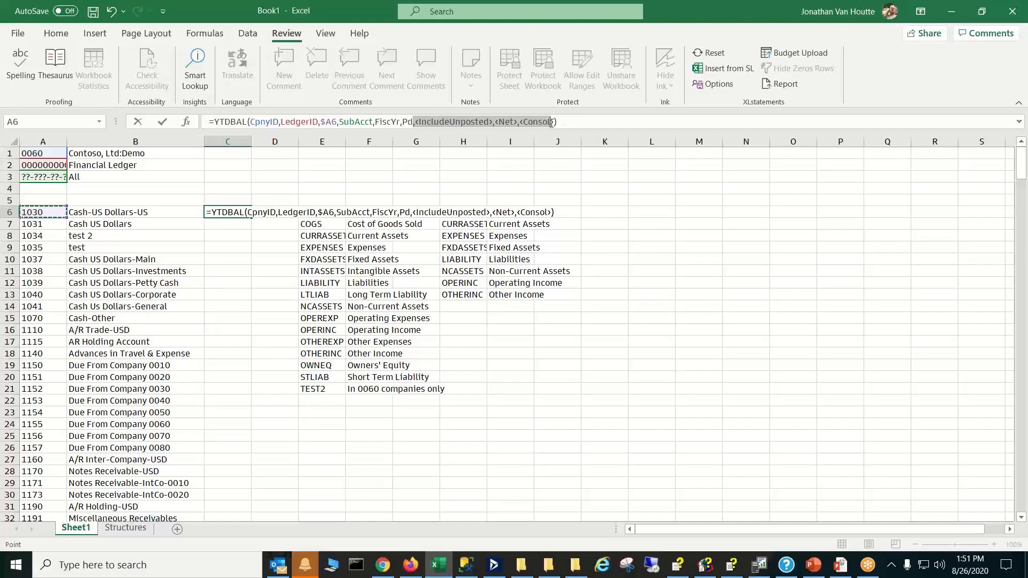
key("Delete")
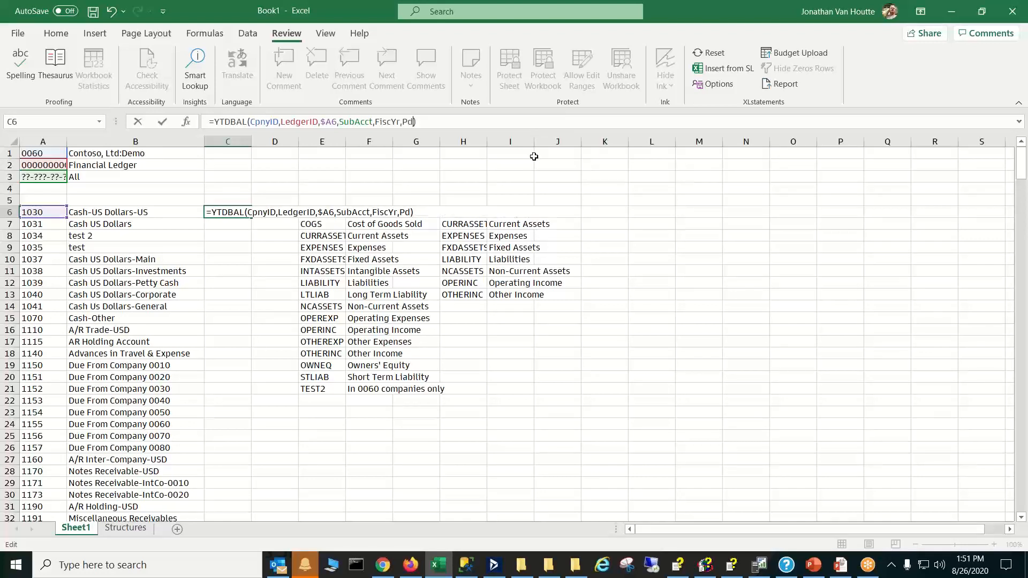
left_click(409, 163)
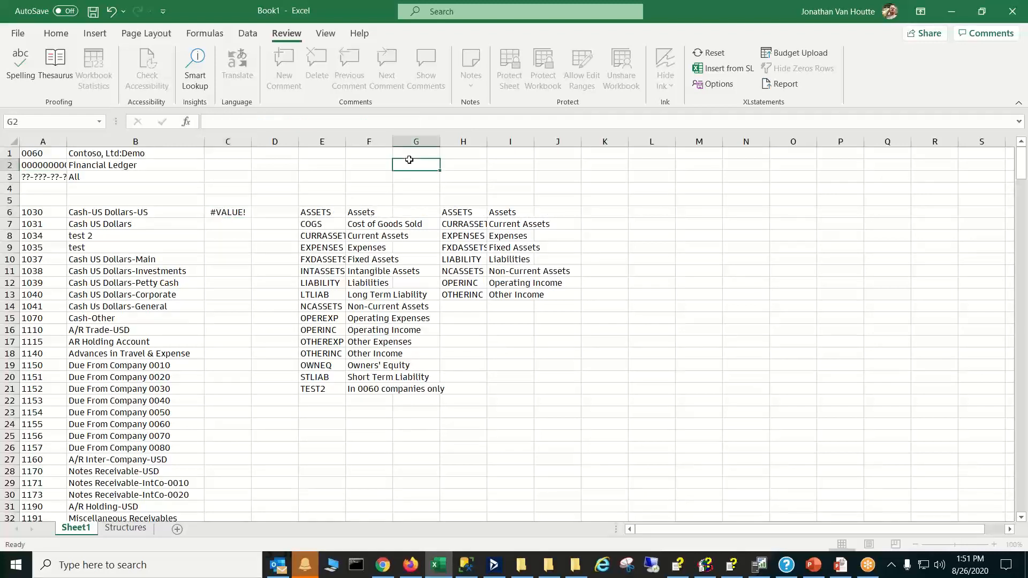
Name cell A4 FiscYr and enter 1999 in it.
left_click(53, 188)
left_click(31, 122)
type("F")
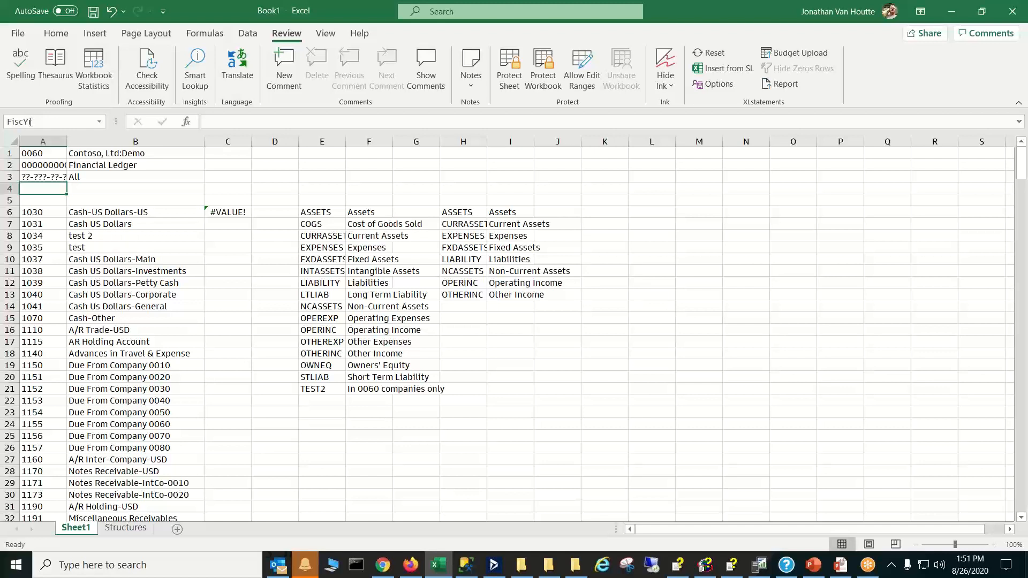
type("iscY")
key("Return")
type("1999")
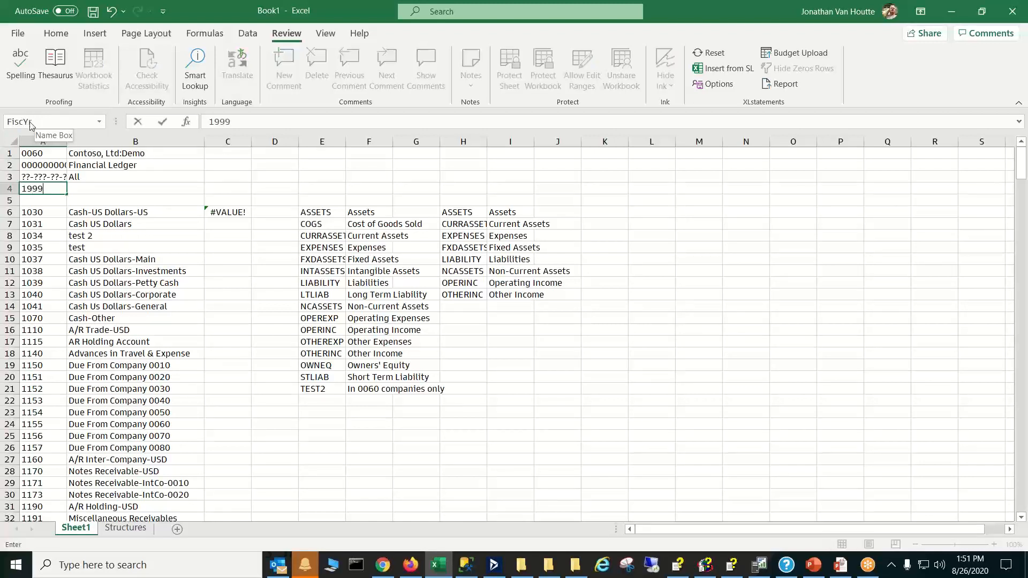
key("Return")
Name cell A5 Pd and enter 11 in it.
left_click(31, 121)
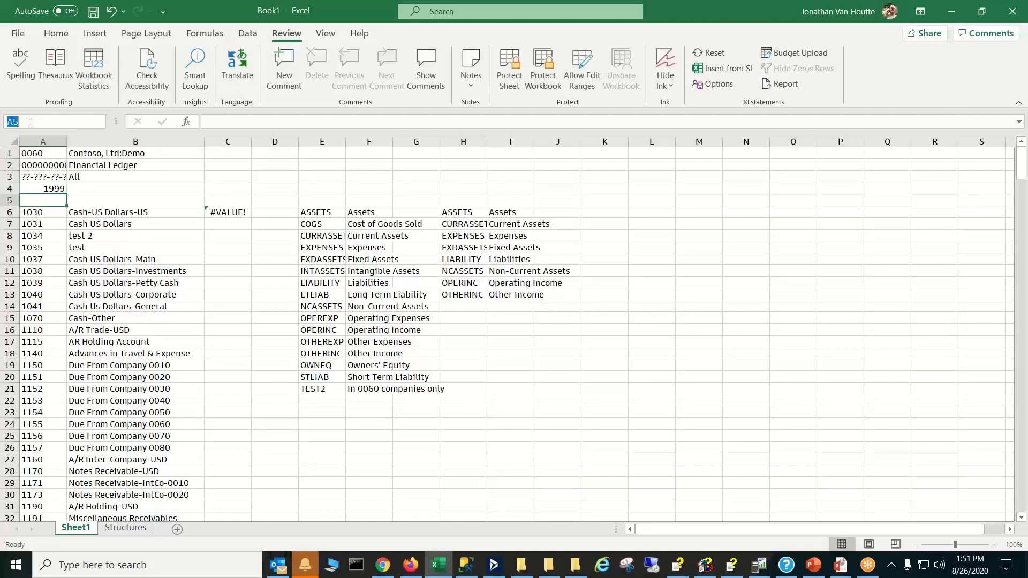
type("Pd")
type("11")
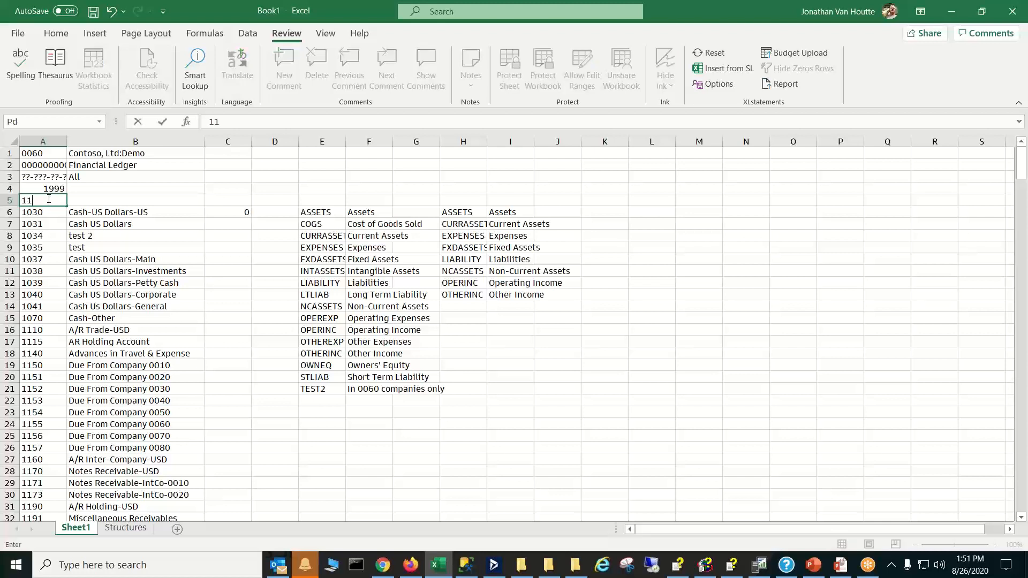
key("Return")
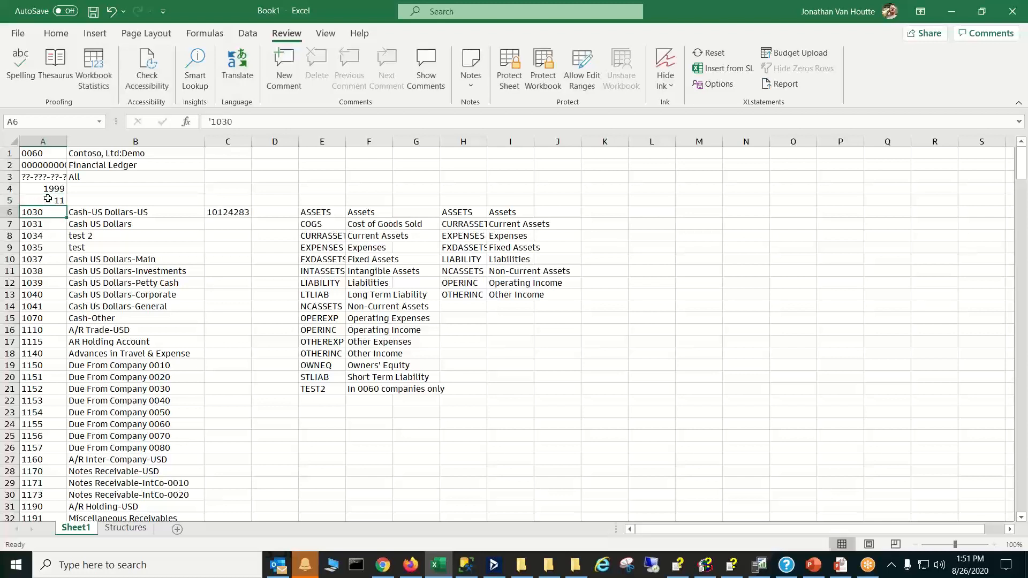
Fill the YTDBAL formula from C6 down column C for the whole account list and check its references.
left_click(220, 212)
double_click(250, 216)
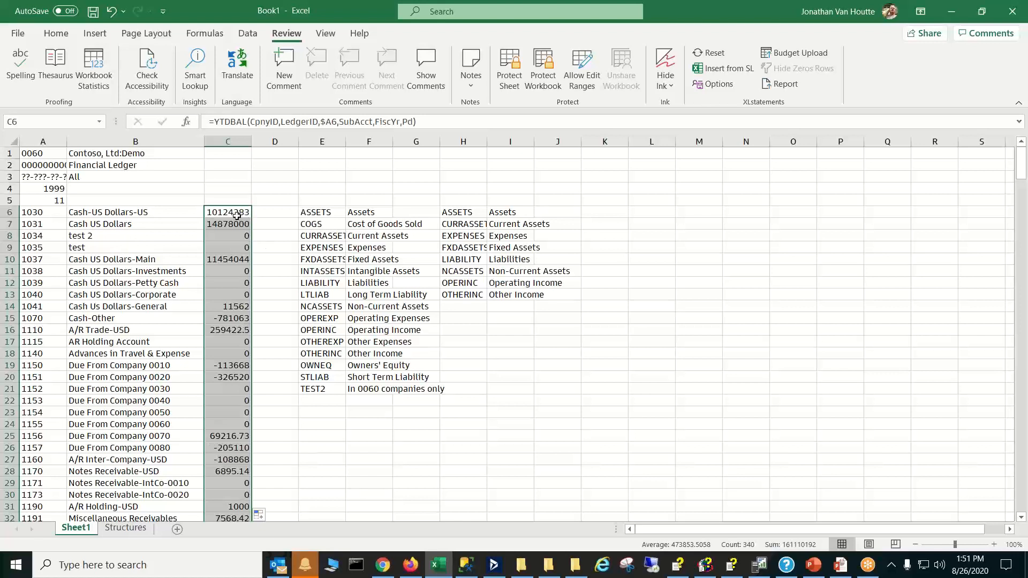
double_click(232, 213)
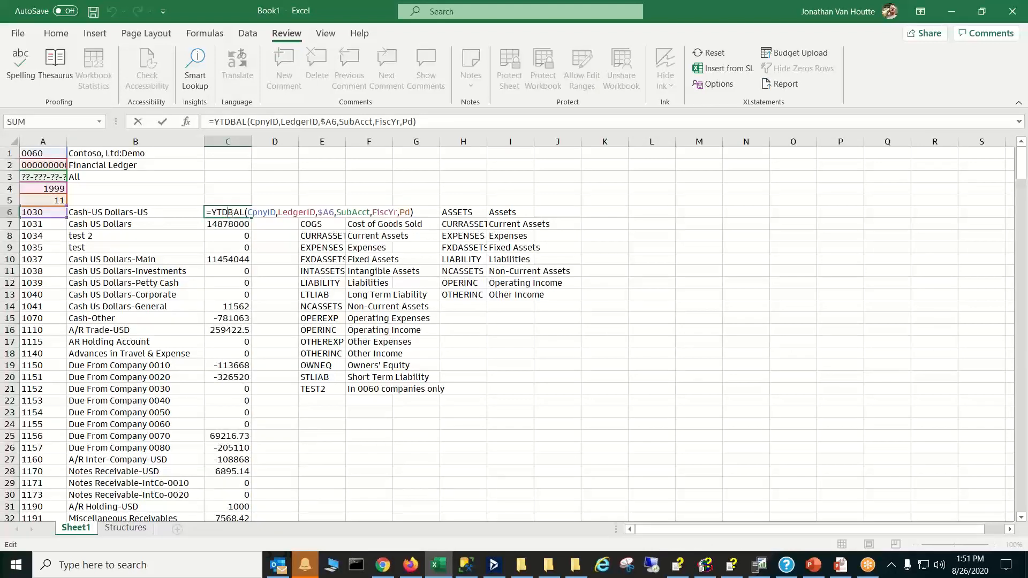
left_click(238, 192)
Copy the YTDBAL formula from C6 into D6, and edit the balance function name in the C6 formula.
left_click(262, 213)
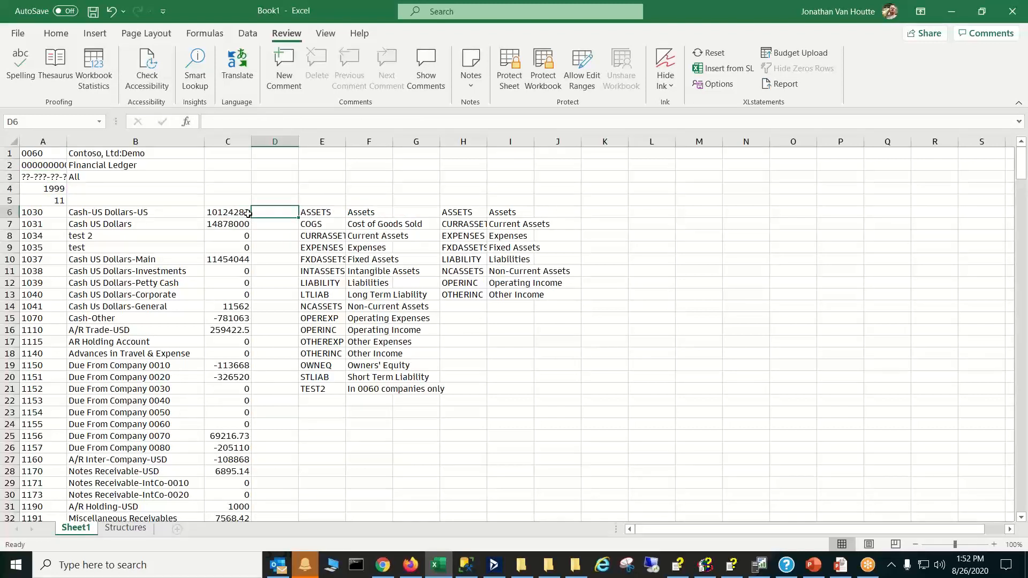
left_click(241, 214)
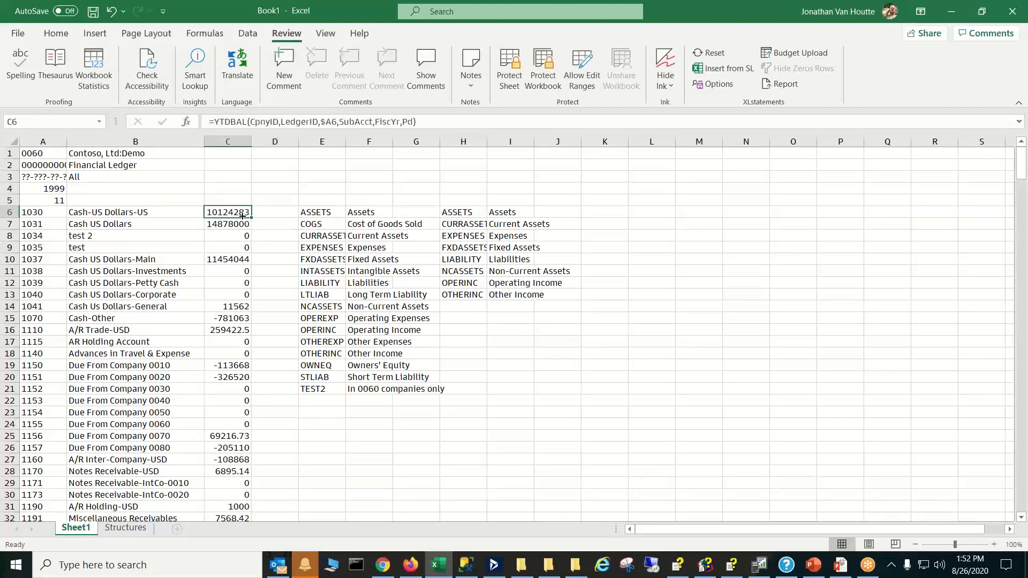
left_click_drag(250, 217, 286, 215)
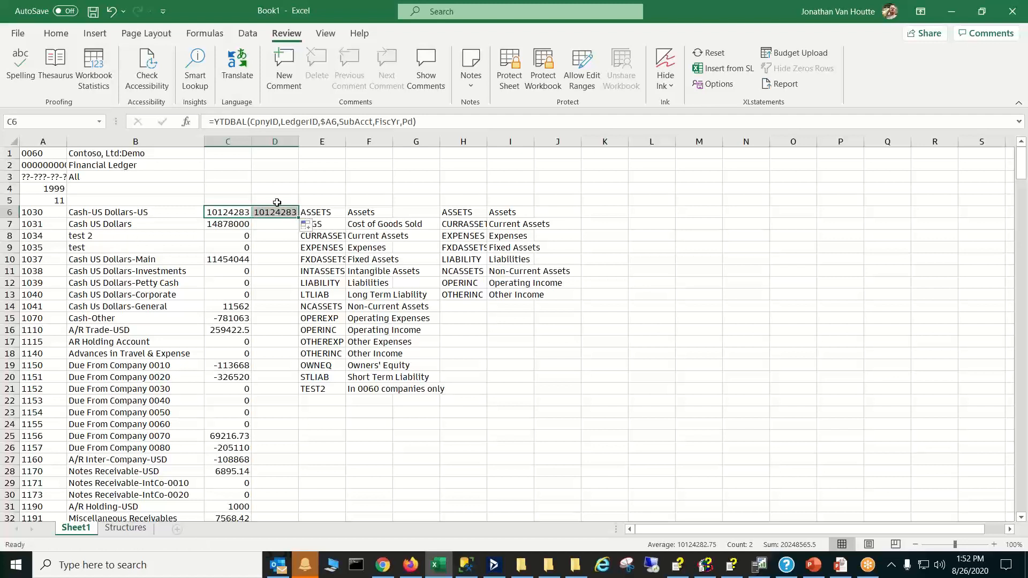
left_click(219, 121)
key("Return")
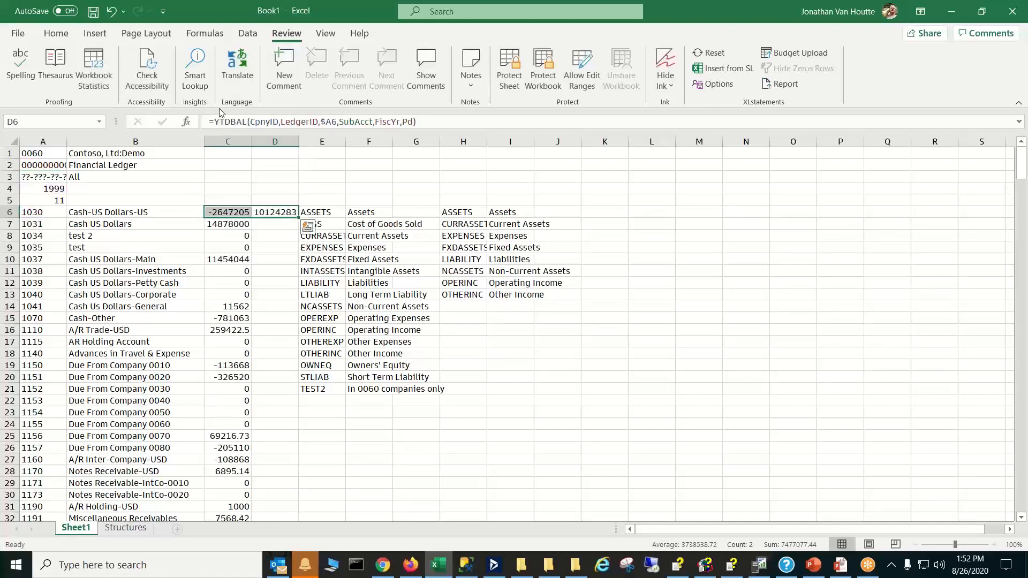
Fill the YTDBAL formula from D6 down column D for the whole account list.
left_click(276, 214)
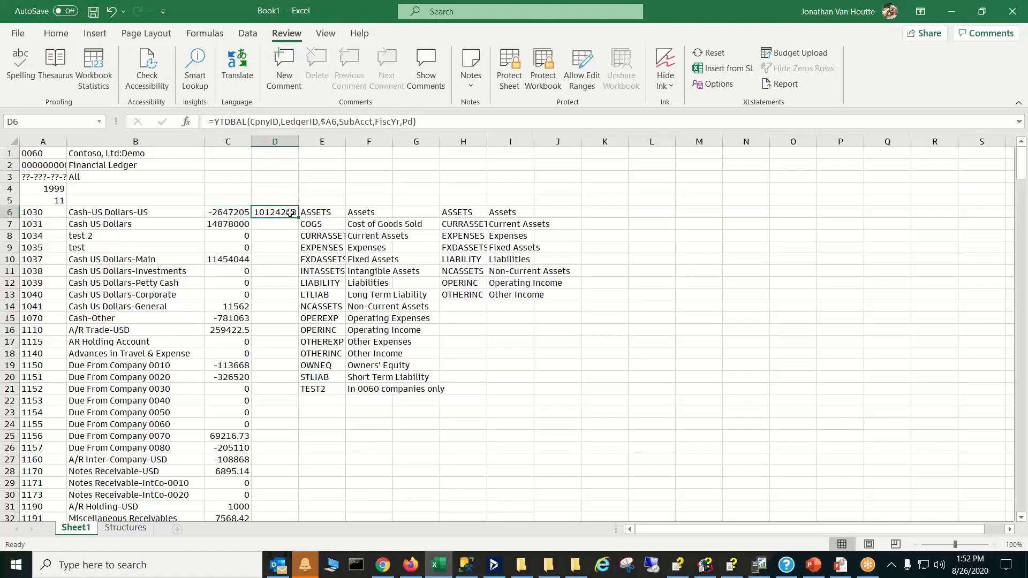
double_click(299, 218)
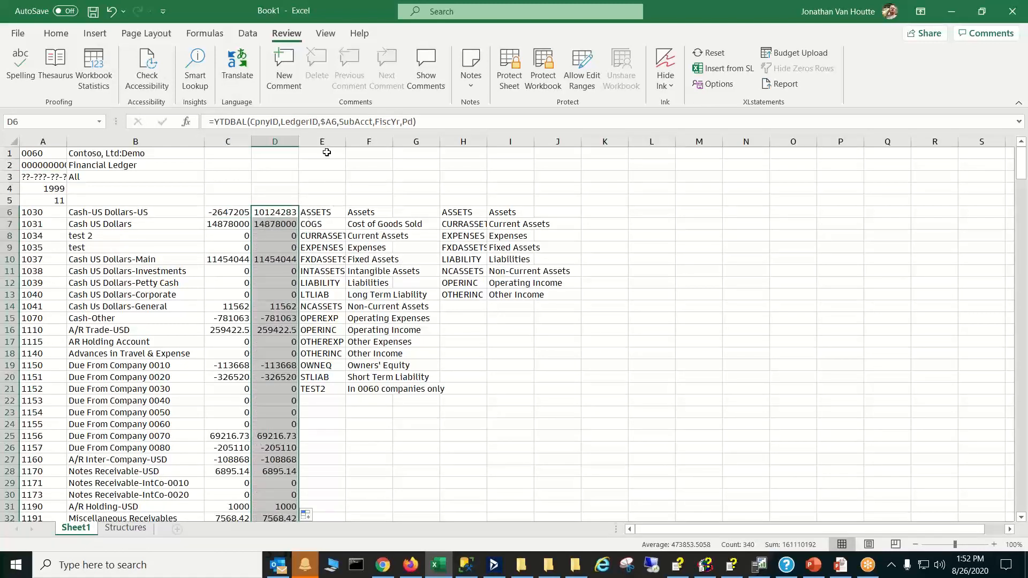
Delete columns E through H, which hold the account class lists.
left_click_drag(324, 148, 449, 152)
right_click(450, 151)
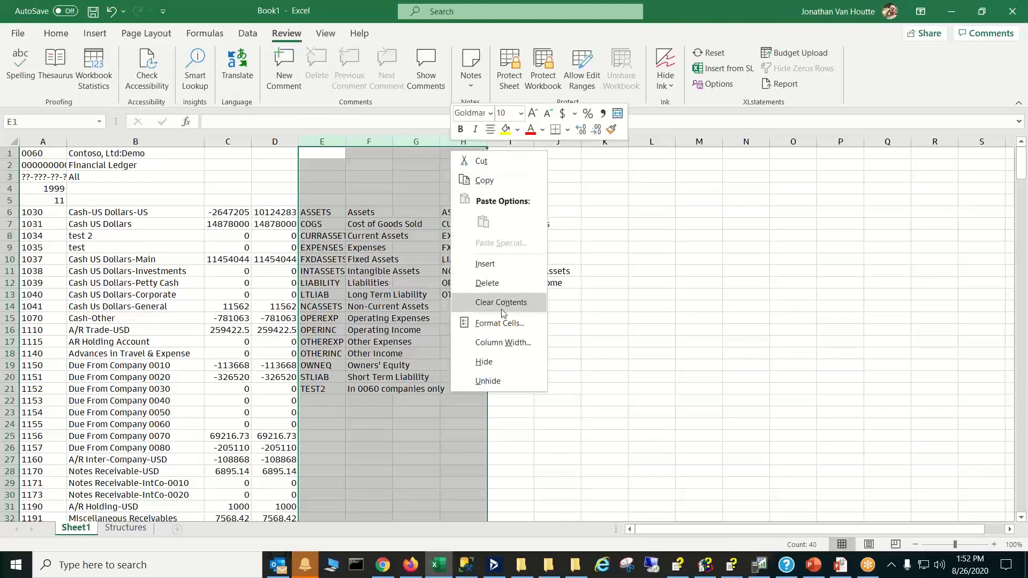
left_click(503, 282)
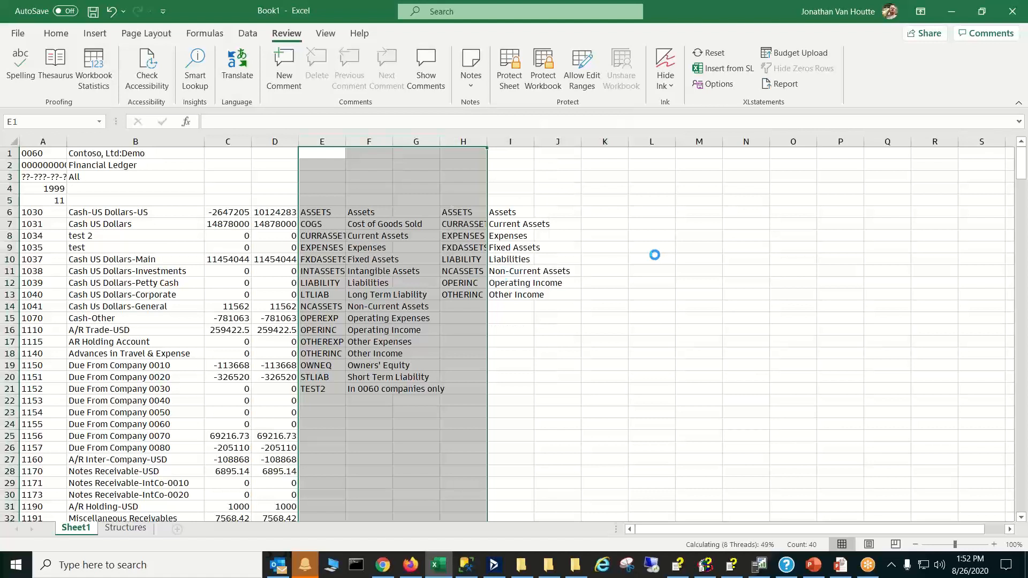
Delete column E, which holds the leftover #VALUE! formulas beside the balance columns.
left_click(319, 149)
left_click(318, 140)
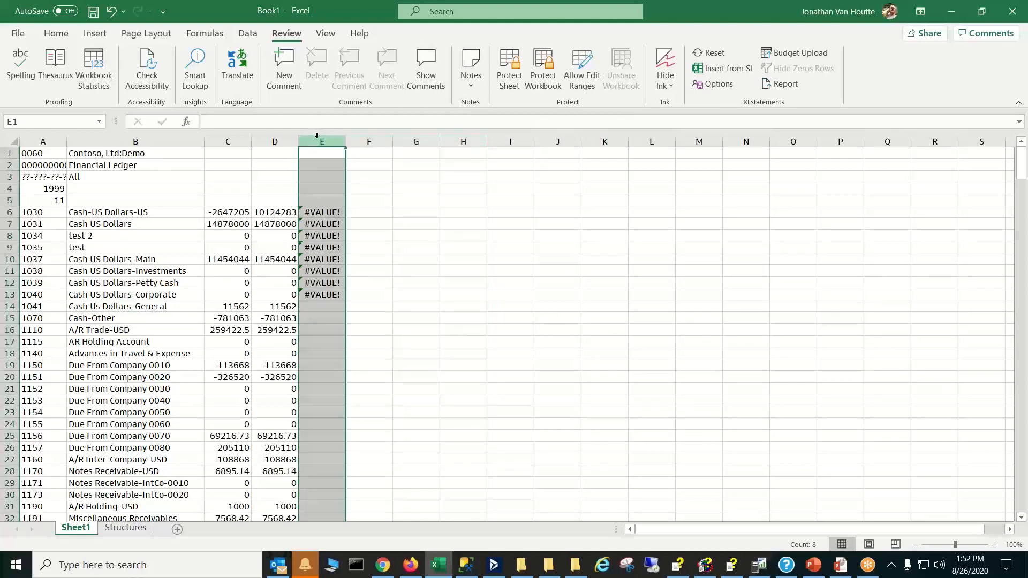
right_click(317, 135)
left_click(368, 278)
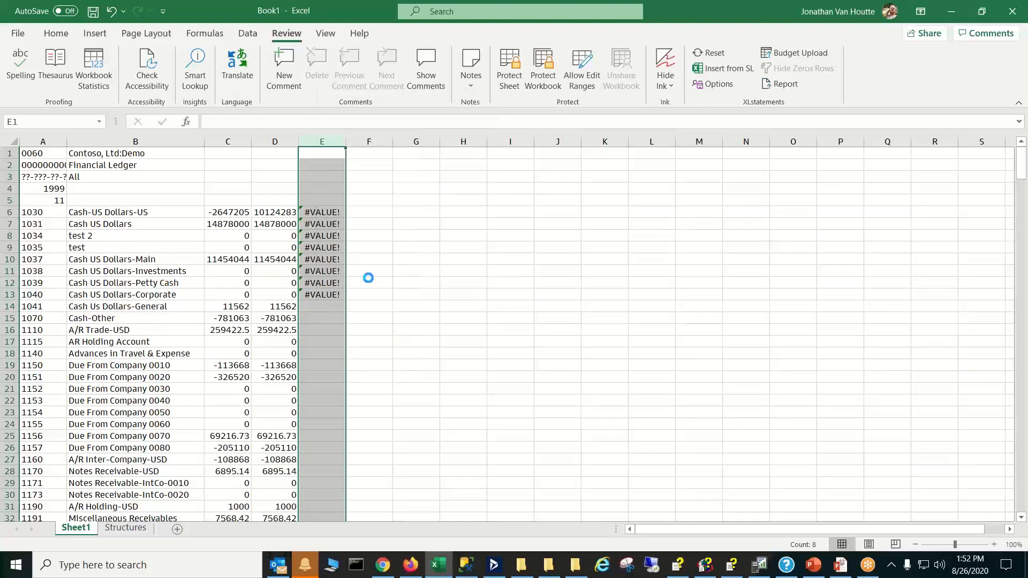
left_click(426, 282)
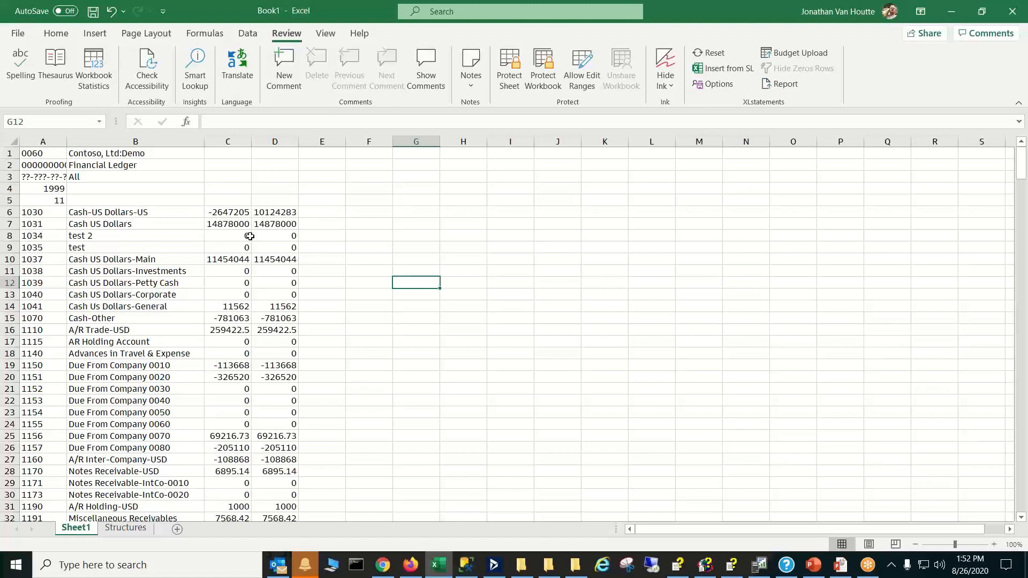
Set the period in cell A5 to 12.
left_click(56, 201)
type("12")
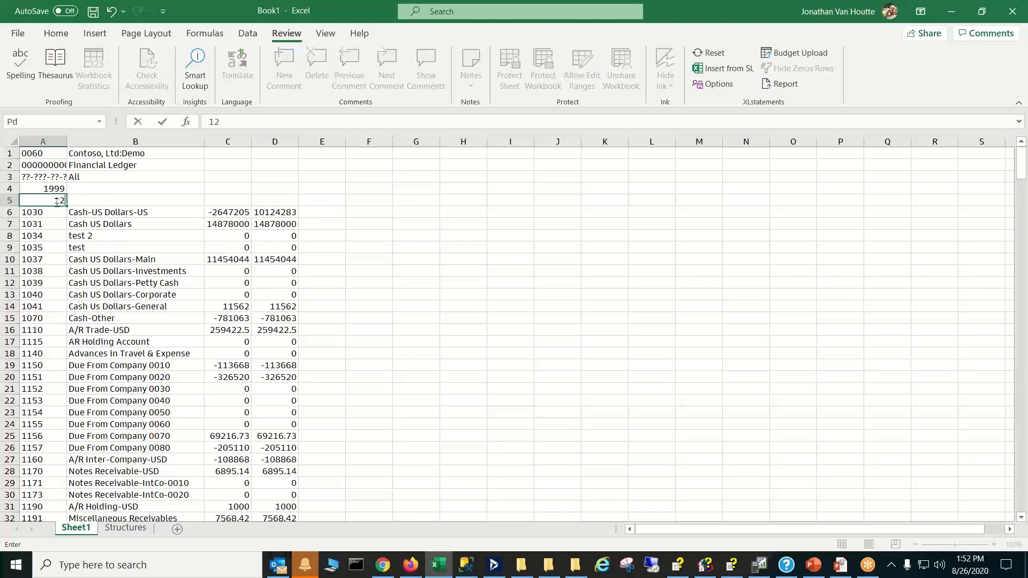
key("Return")
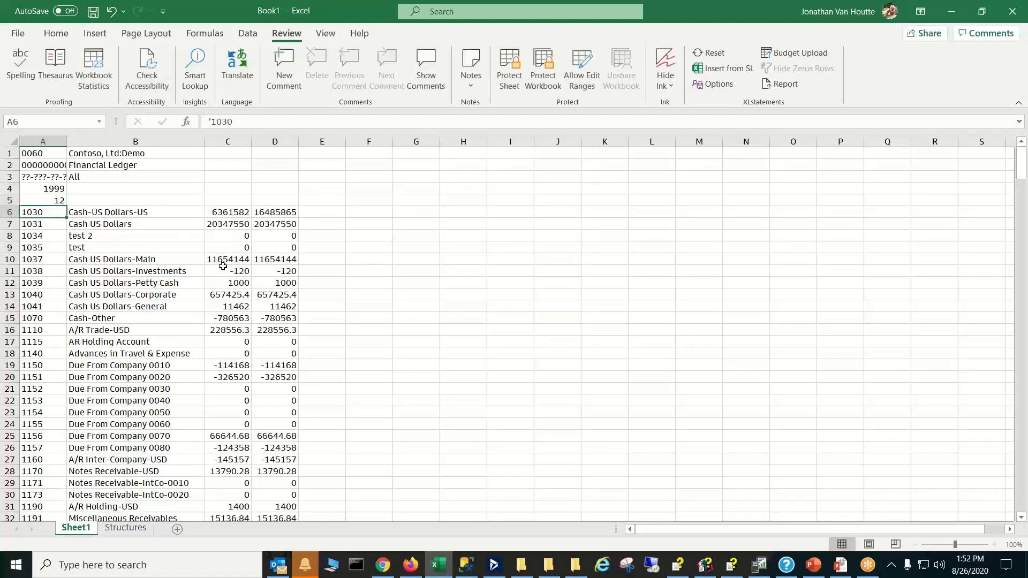
Drill down into the C6 balance, then compare the balance functions used in rows 6 and 7 of columns C and D.
double_click(236, 212)
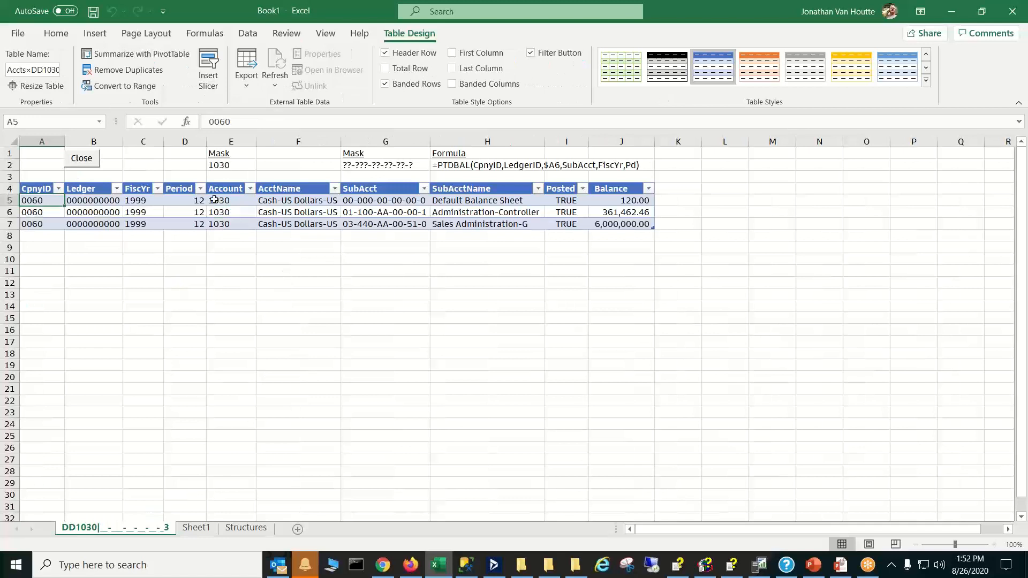
left_click(82, 160)
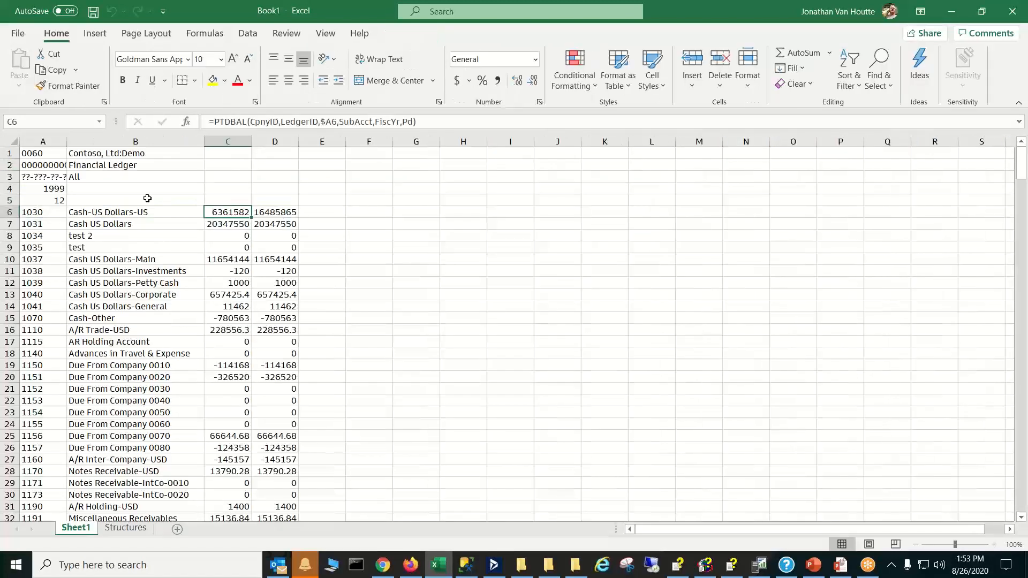
double_click(234, 225)
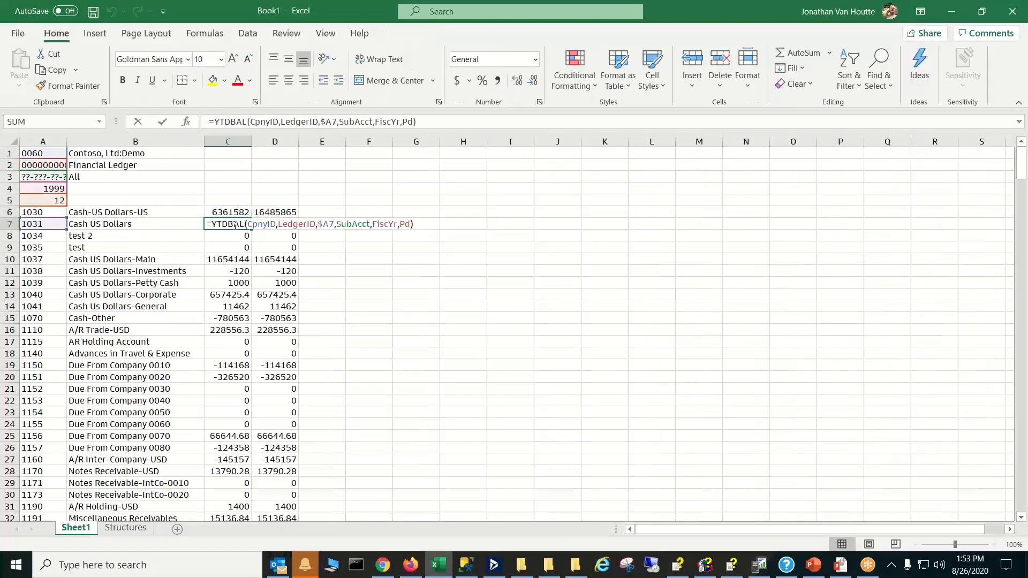
left_click(249, 199)
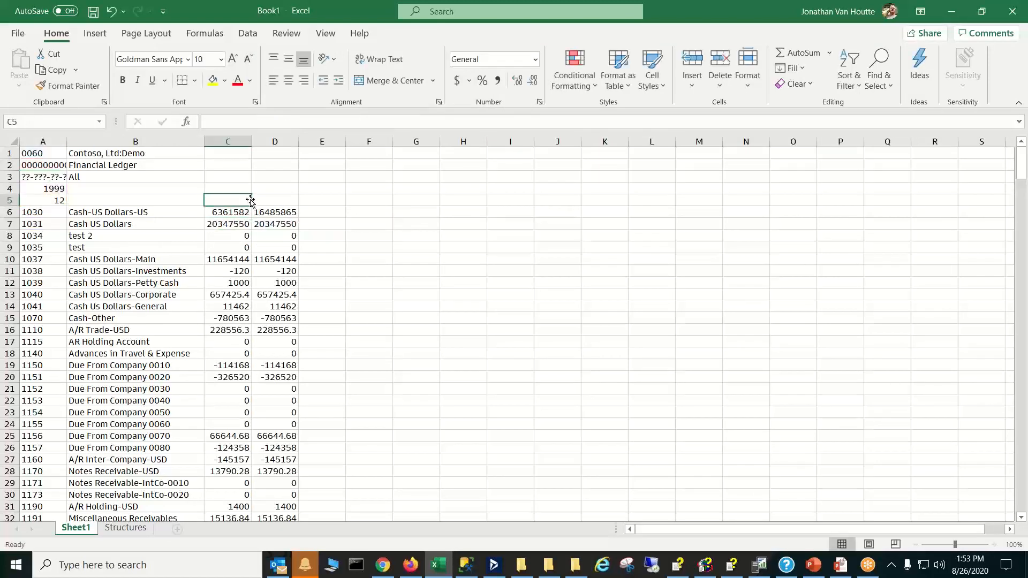
double_click(277, 226)
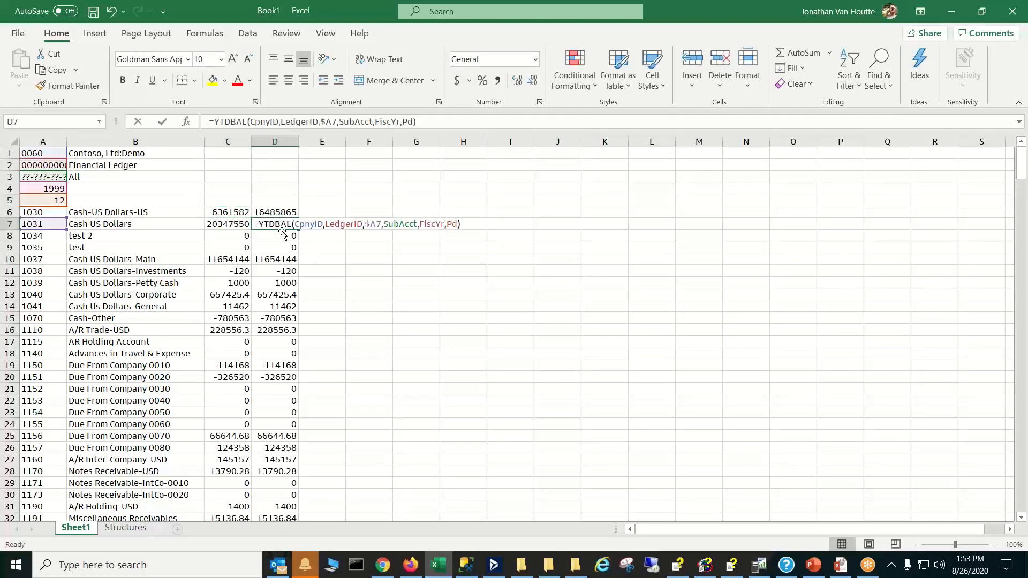
left_click(339, 188)
left_click(289, 210)
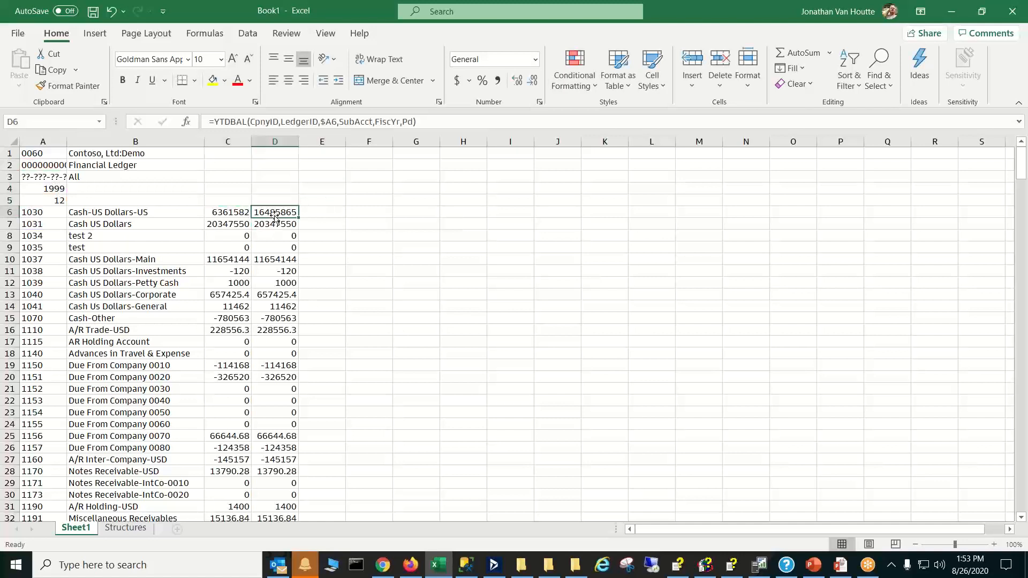
left_click(233, 214)
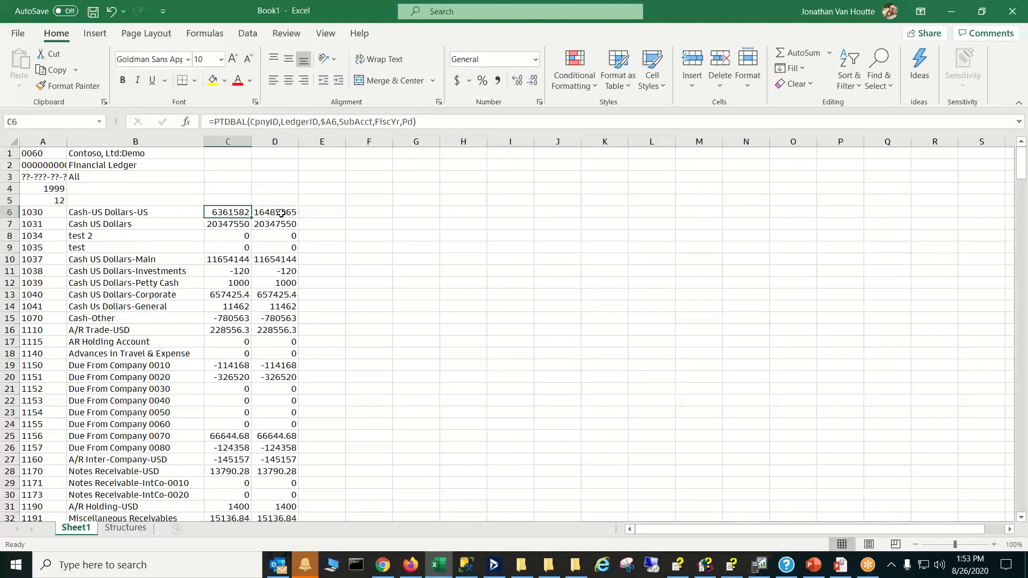
left_click(277, 215)
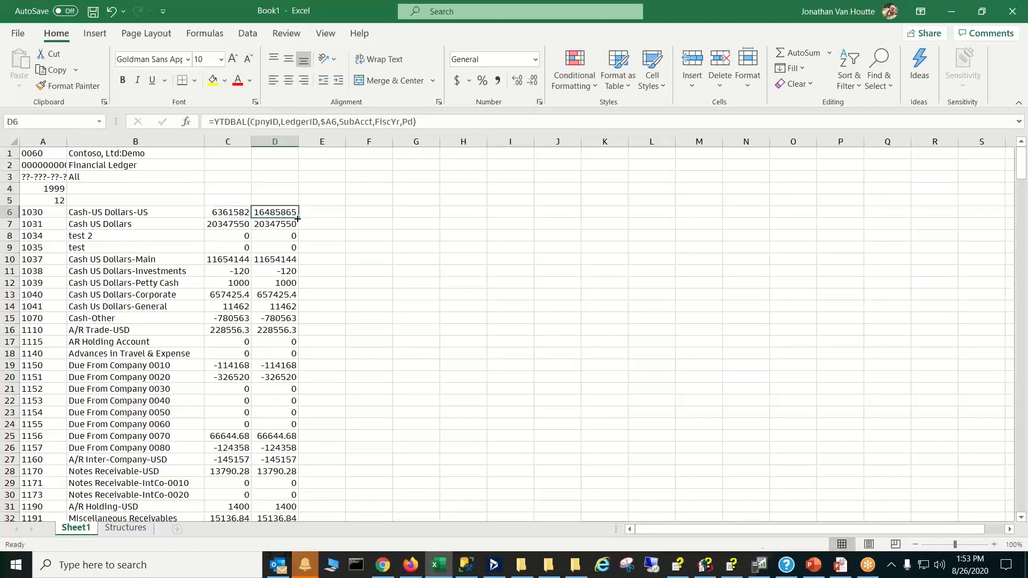
Refill the YTDBAL formula from D6 down column D and check the formula in D7.
double_click(298, 219)
left_click(294, 223)
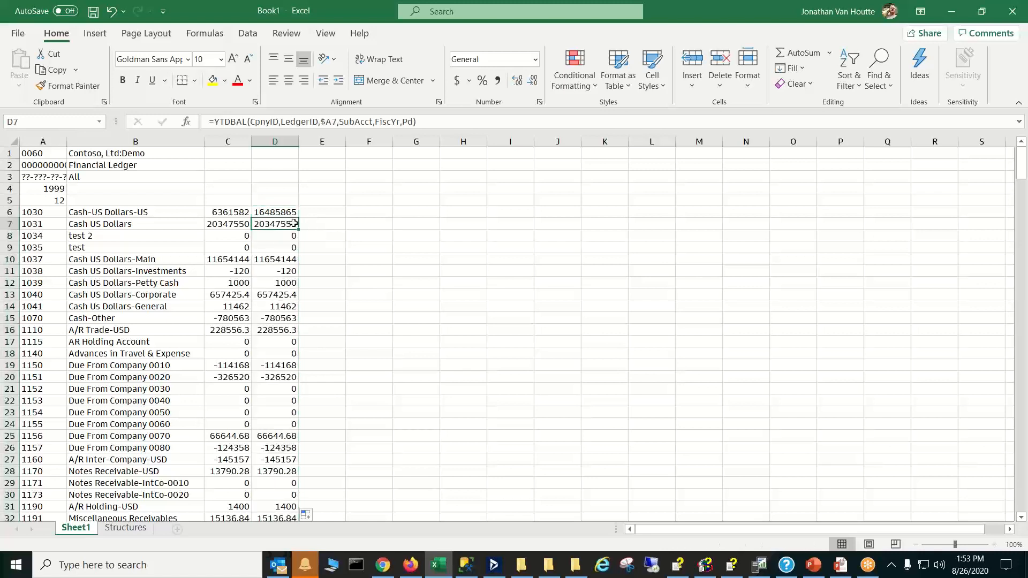
double_click(291, 224)
left_click(340, 174)
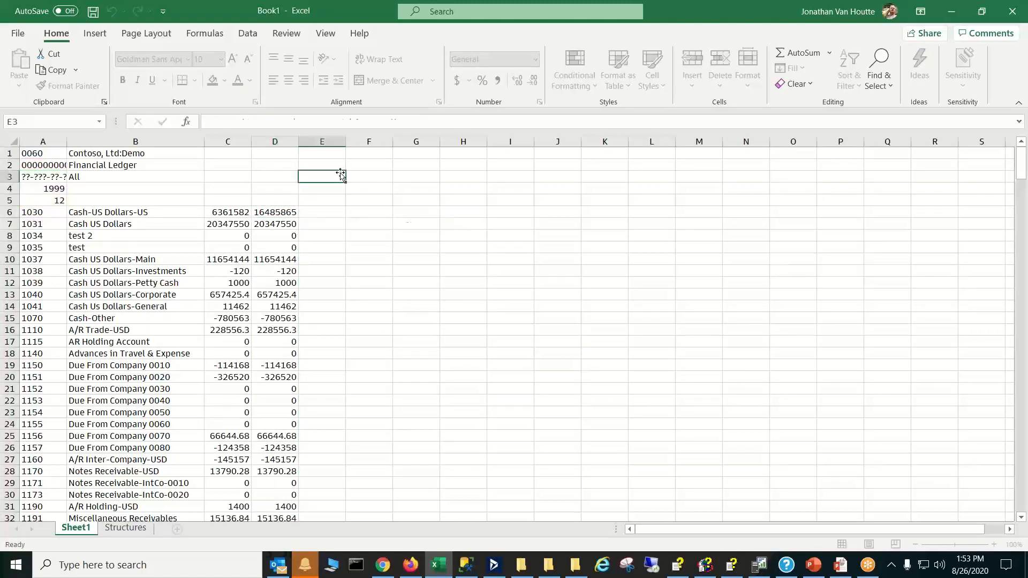
Change the balance function in D6 to PTDBAL and fill the formula down column D for the whole account list.
left_click(283, 212)
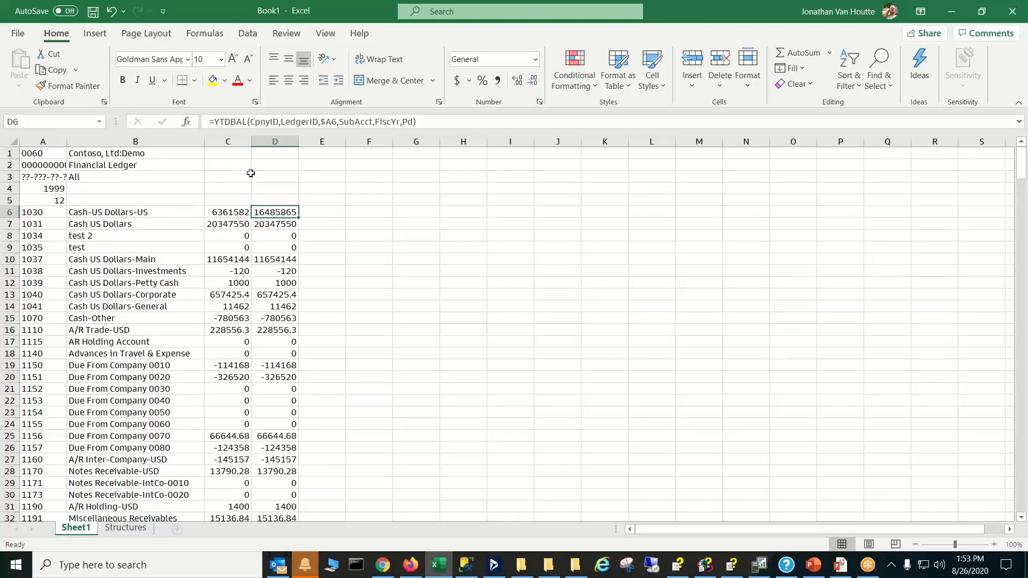
left_click(222, 121)
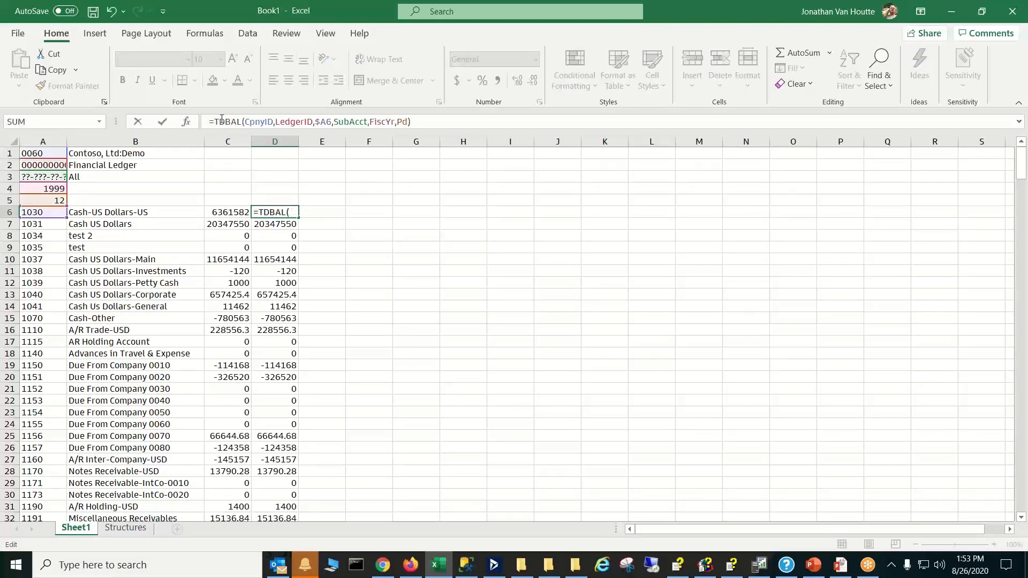
key("Return")
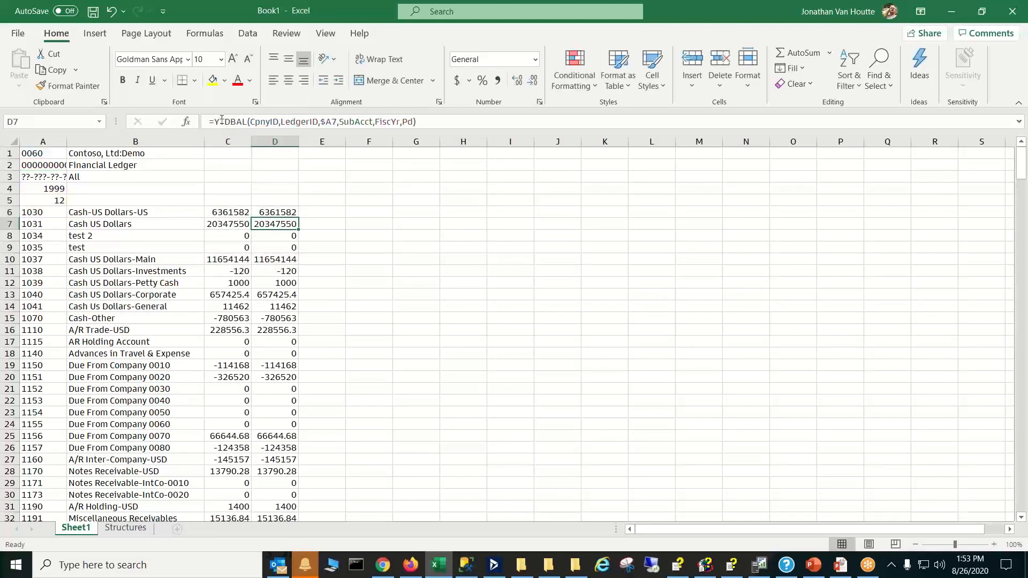
left_click(287, 213)
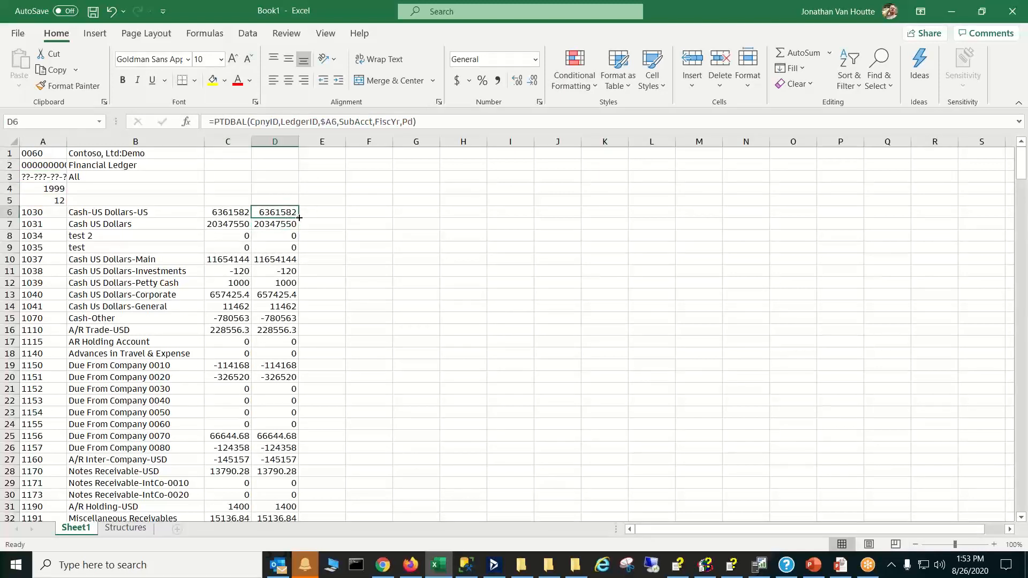
double_click(299, 217)
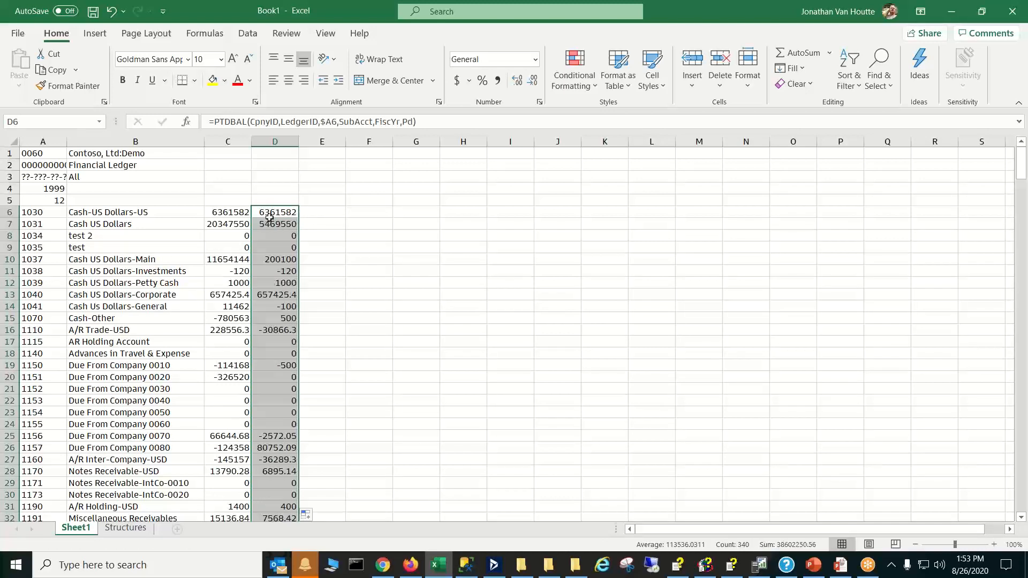
left_click(241, 223)
Drill down into the period balances in D6 and D7 to review their detail rows, closing each detail sheet.
left_click(277, 215)
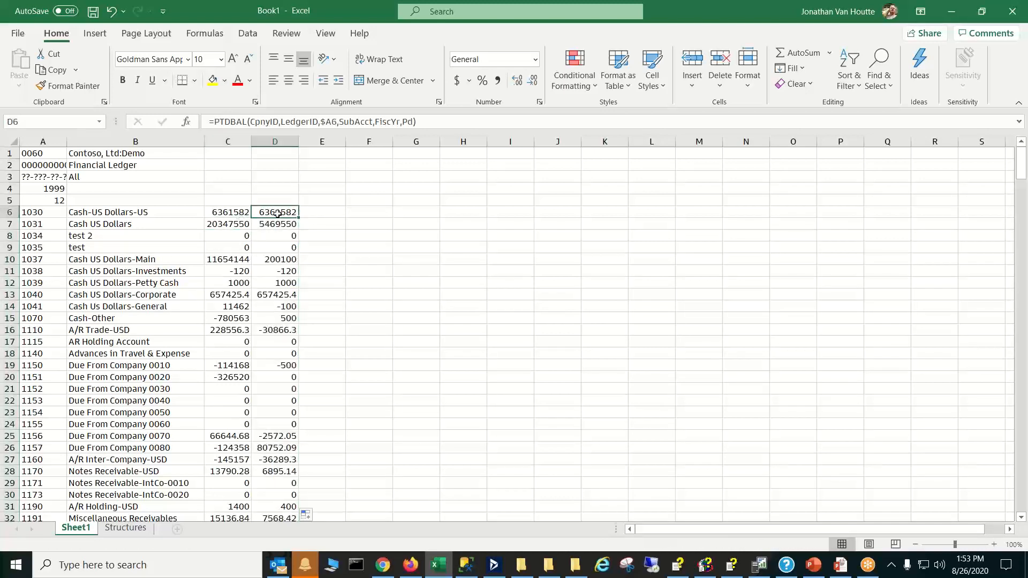
double_click(278, 214)
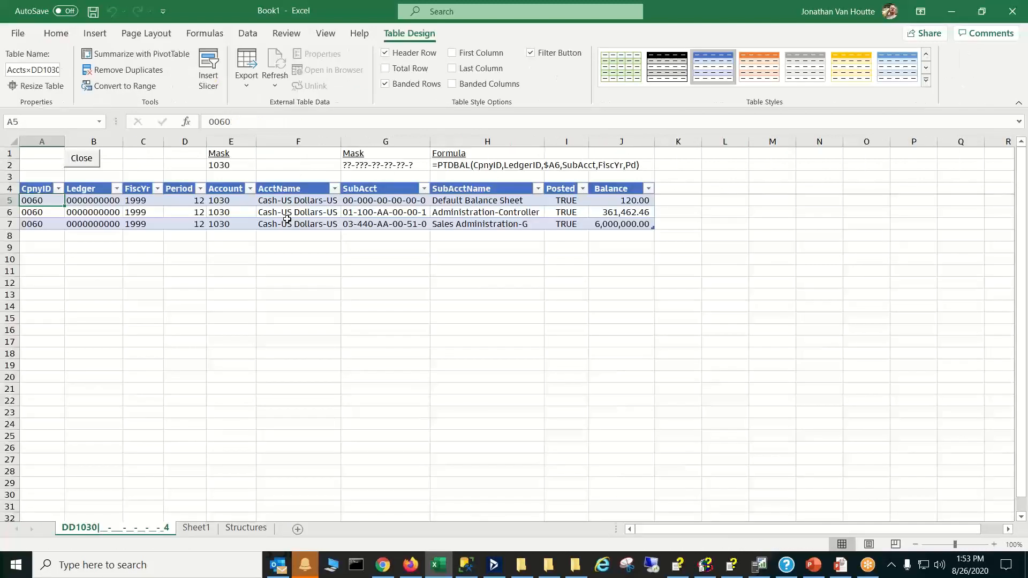
left_click(90, 158)
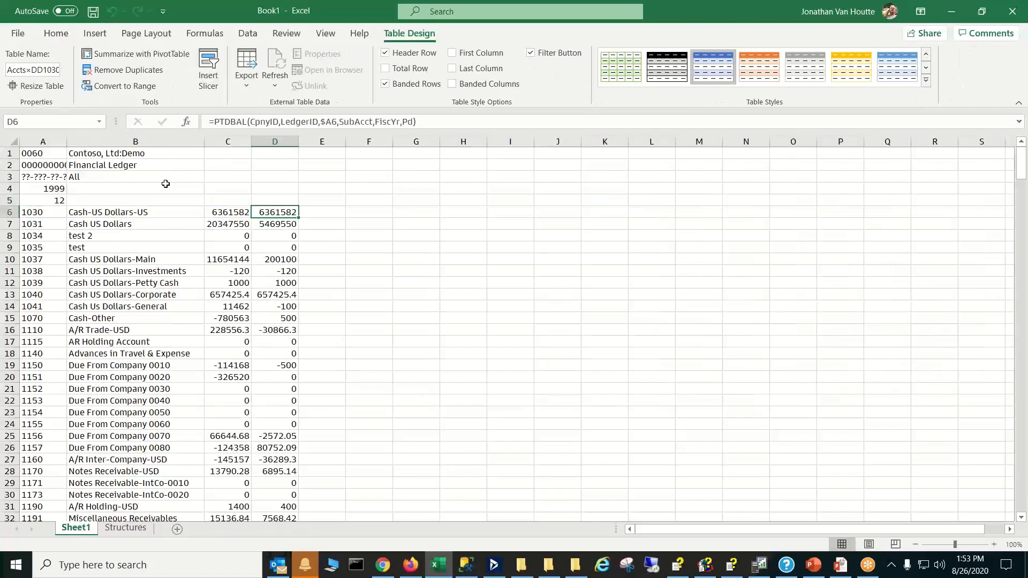
double_click(275, 224)
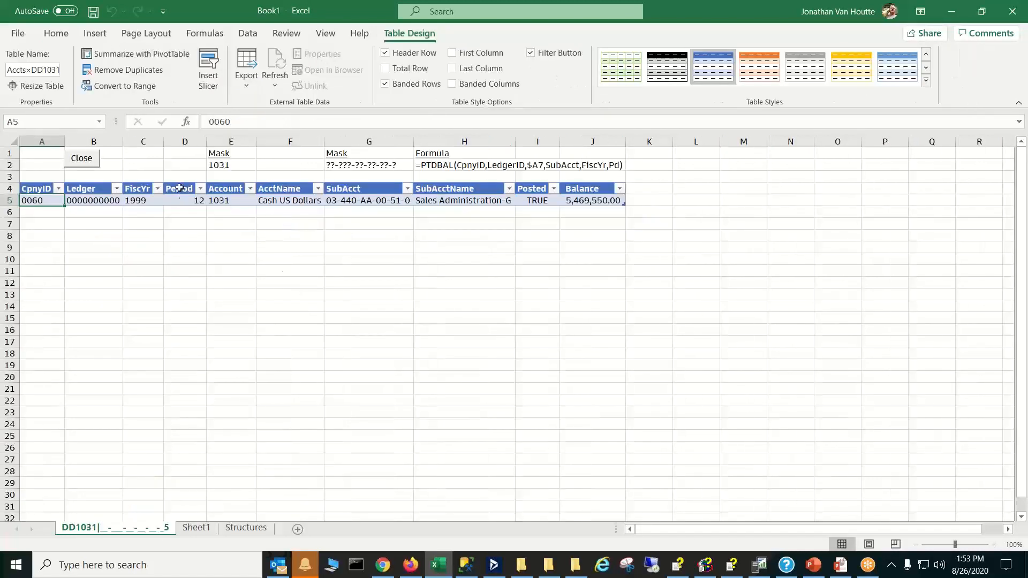
left_click(87, 159)
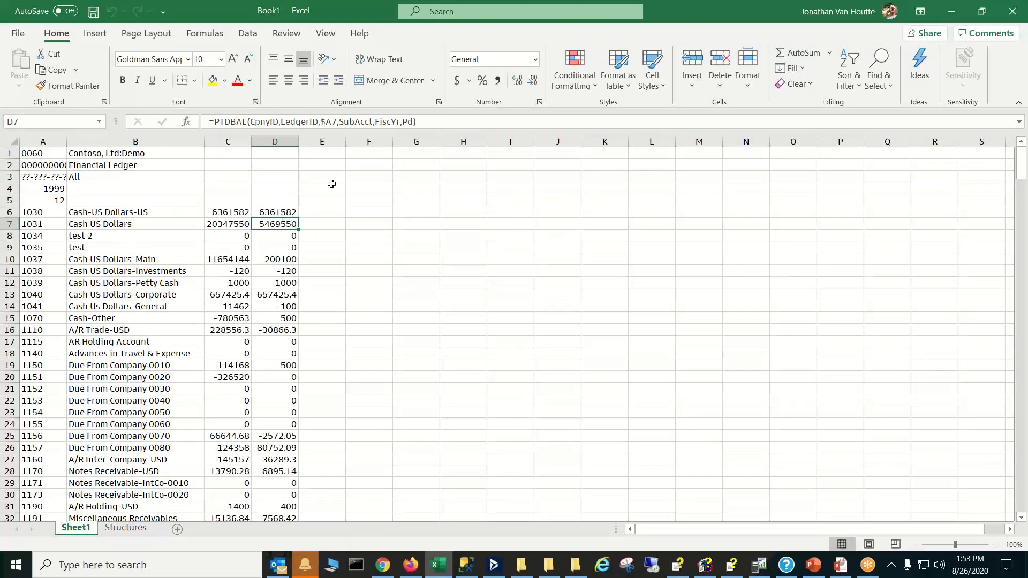
Try adding TRUE as a final argument after Pd in the D7 PTDBAL formula.
left_click(414, 122)
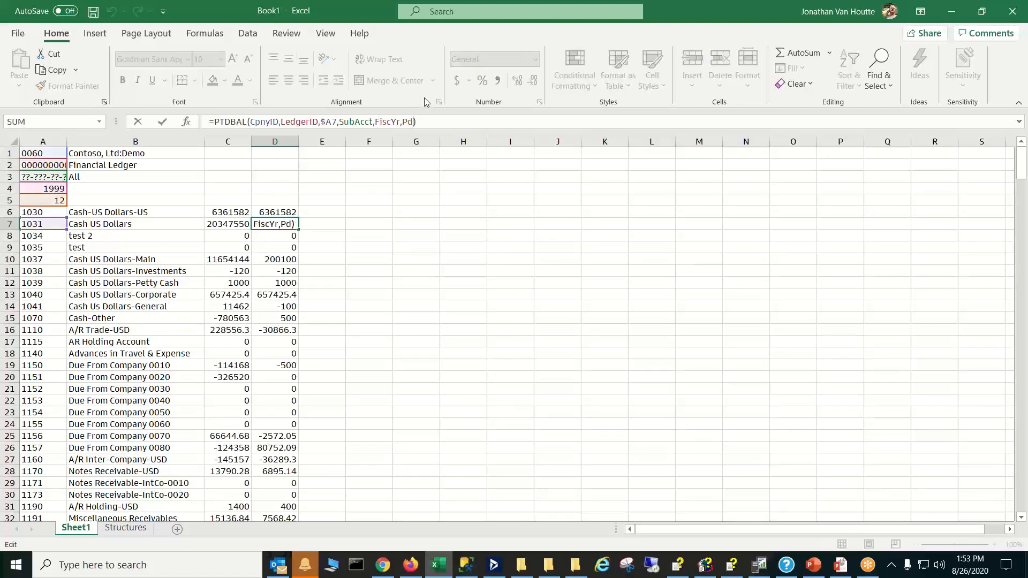
type(",tru")
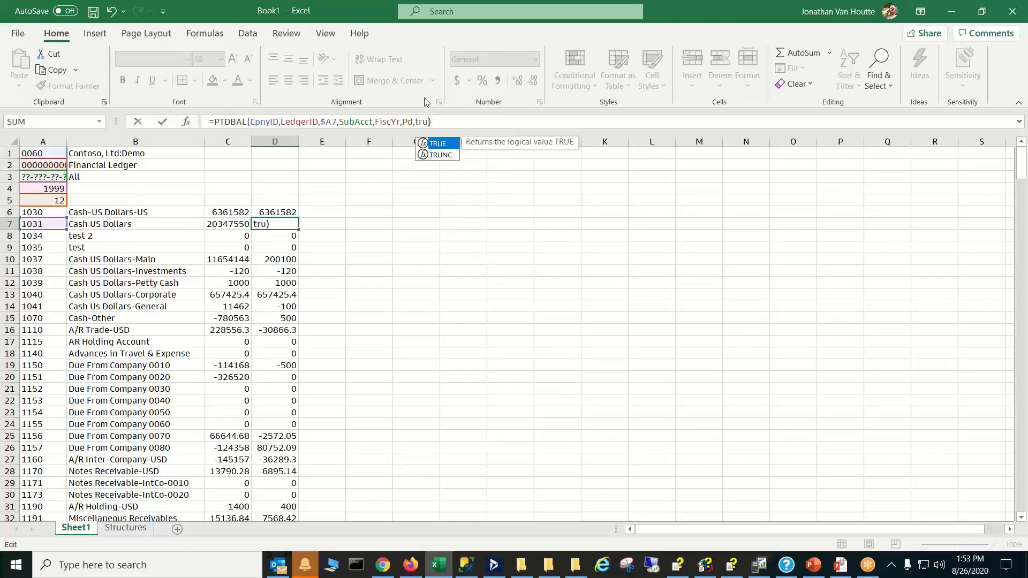
key("Tab")
key("Return")
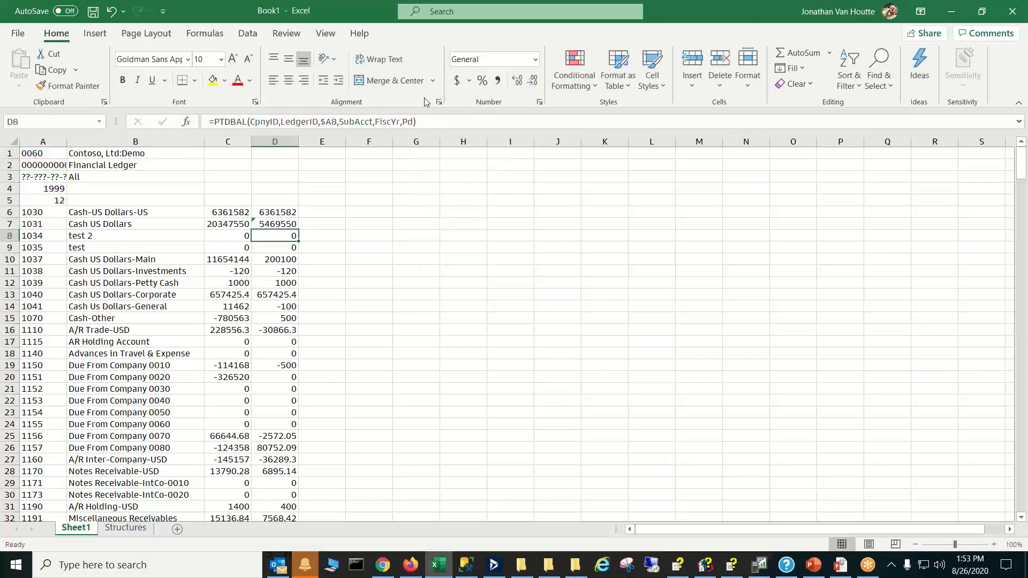
Refill the PTDBAL formula from D6 down column D for the whole account list.
left_click(284, 213)
double_click(300, 218)
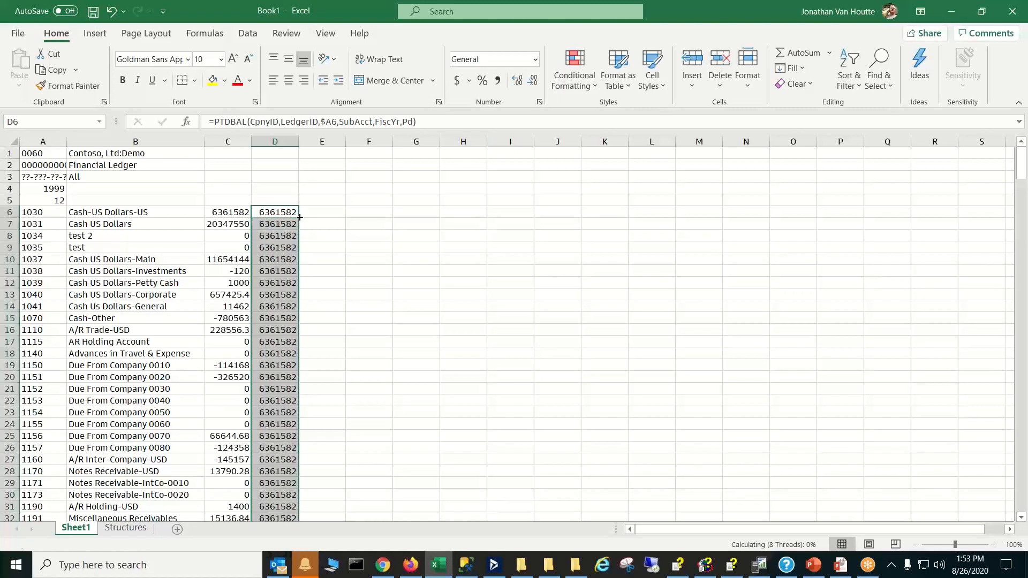
left_click(327, 230)
Drill down into the period balances in D6, D7 and D10 to examine their subaccount details.
double_click(266, 212)
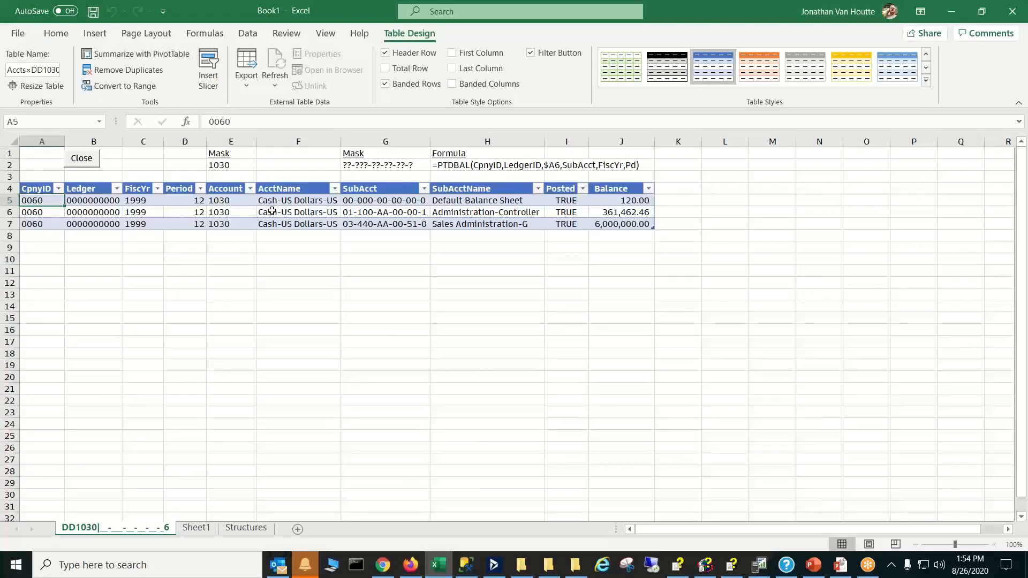
left_click(82, 158)
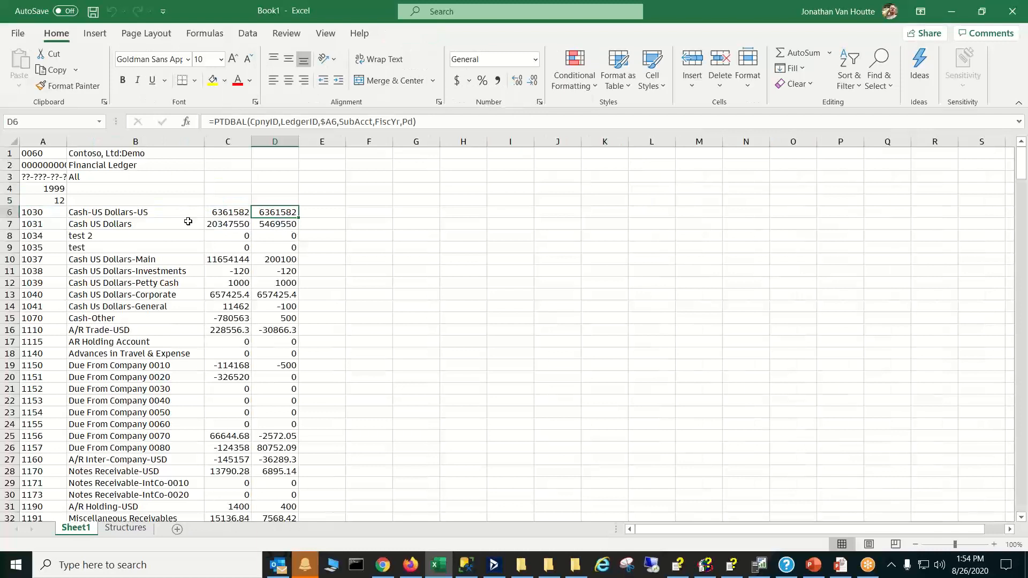
double_click(276, 223)
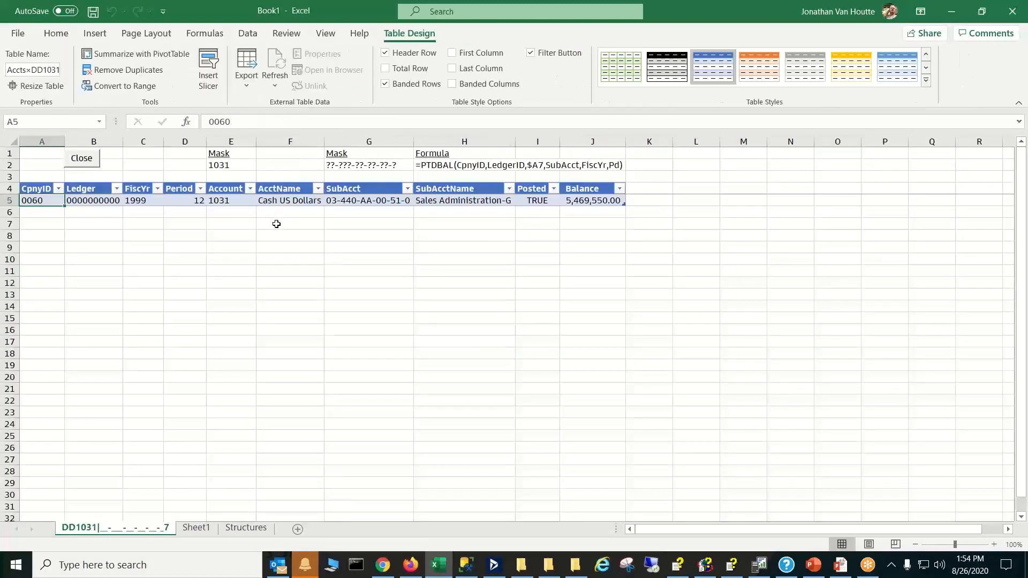
left_click(81, 158)
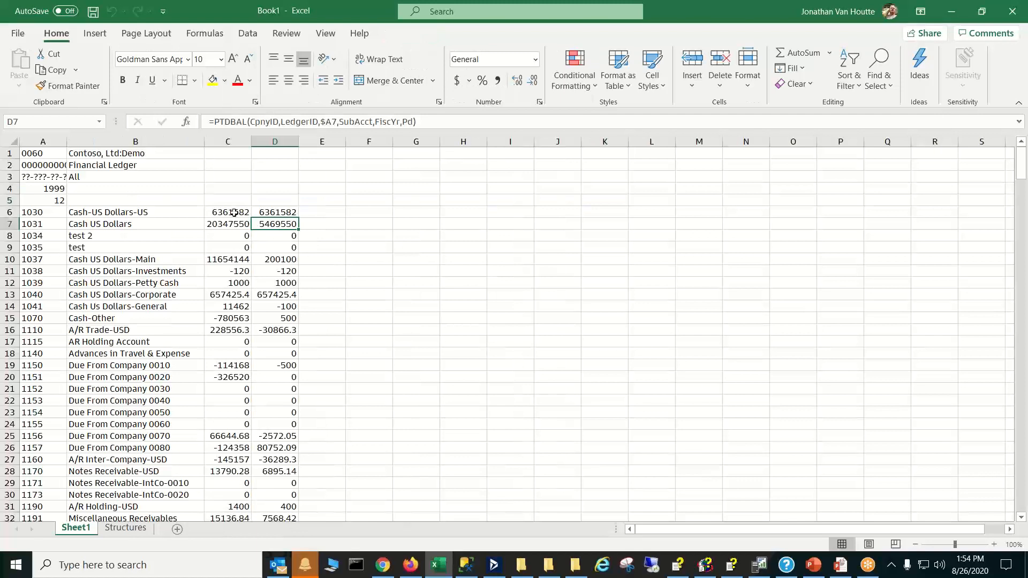
left_click(289, 236)
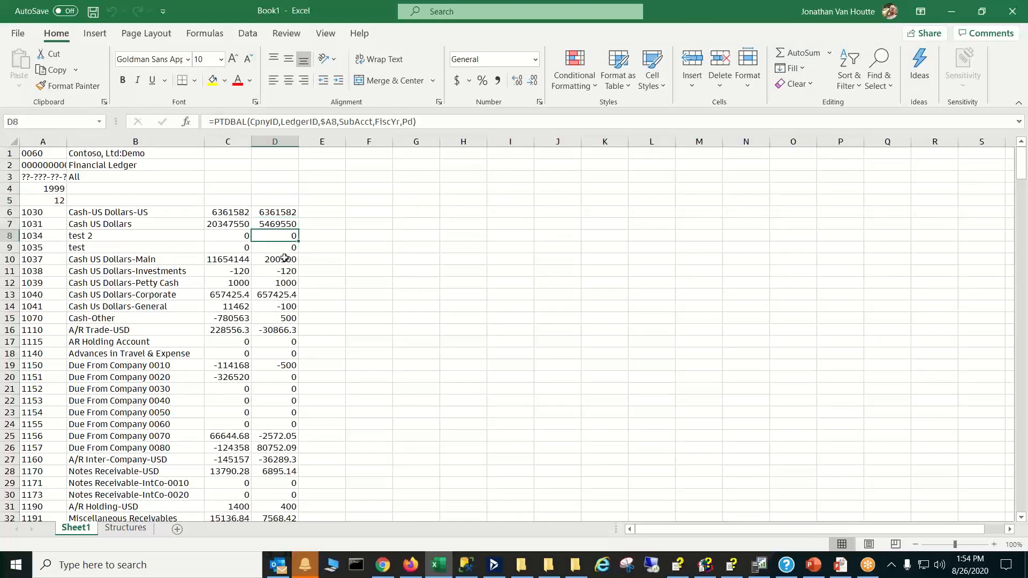
double_click(284, 260)
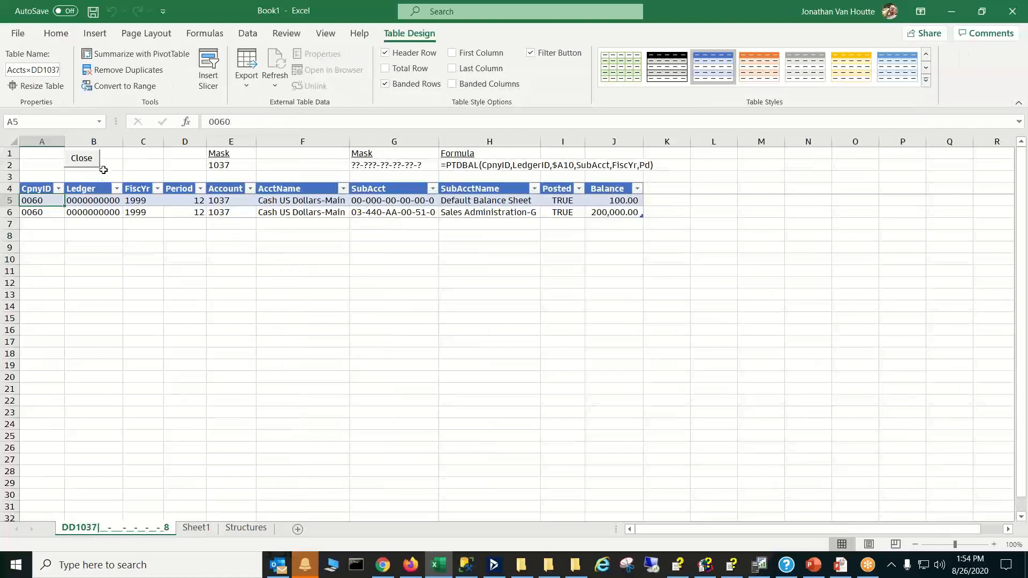
Close the account 1037 detail sheet, drill down into D6 to review its subaccount rows, and return to the report.
left_click(81, 158)
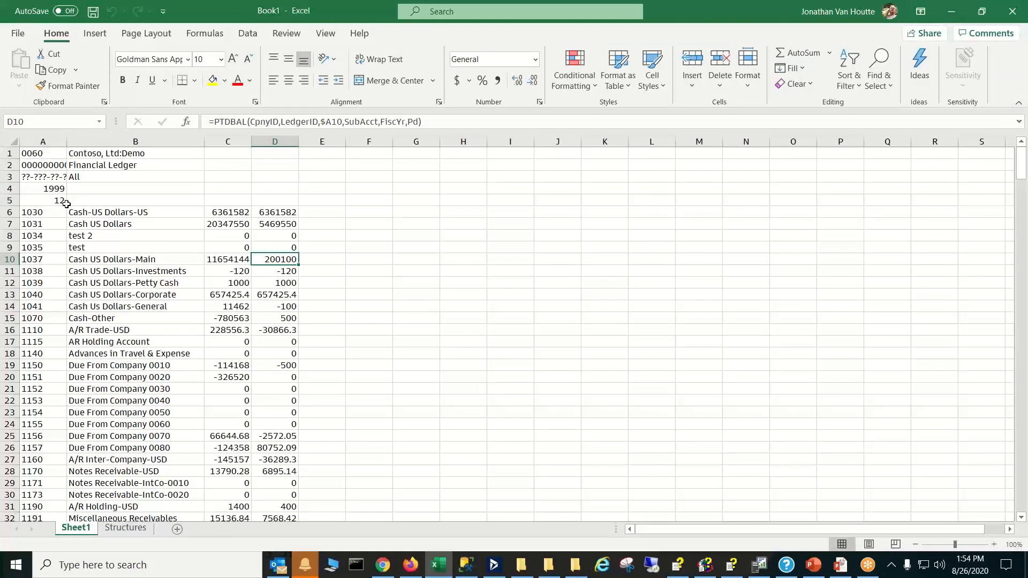
left_click(280, 212)
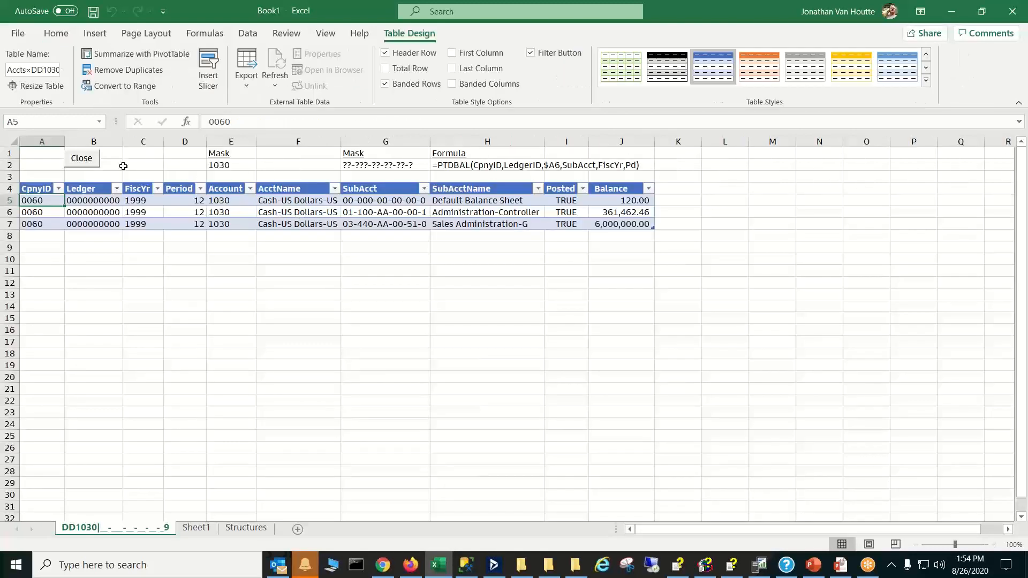
left_click(82, 158)
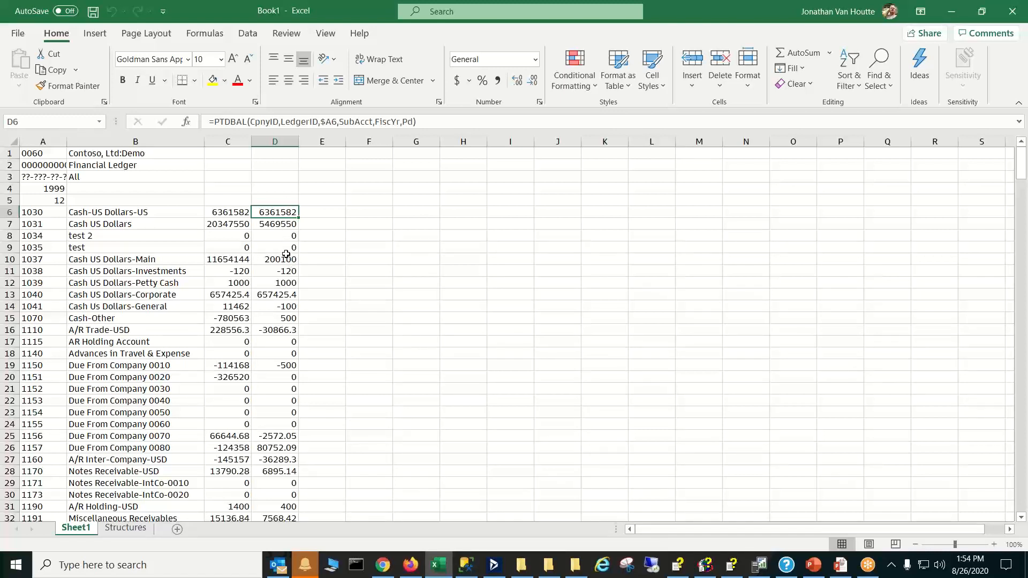
double_click(281, 211)
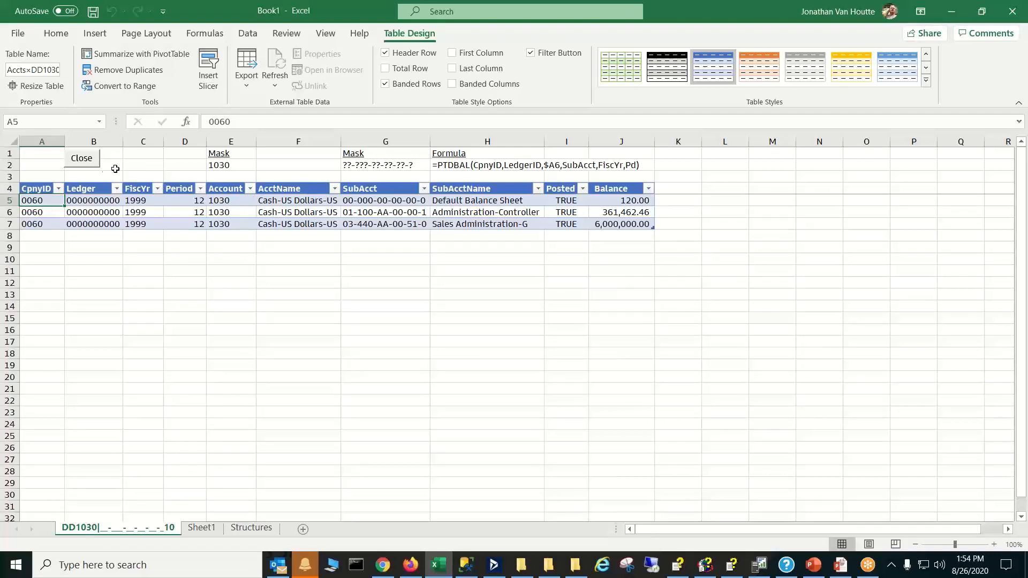
left_click(82, 160)
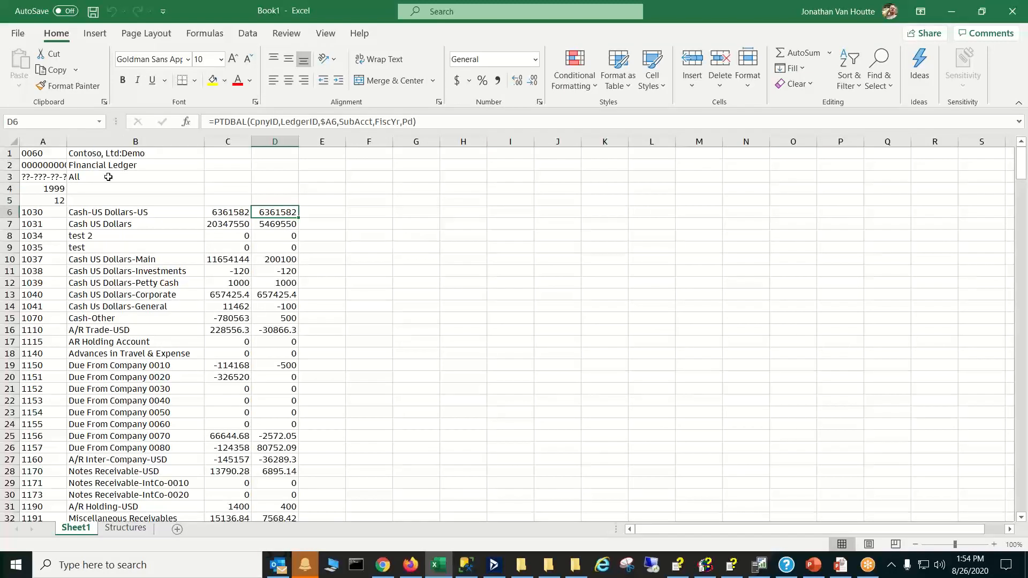
Add TRUE as the final argument after Pd in the D6 PTDBAL formula and fill it down column D.
left_click(417, 121)
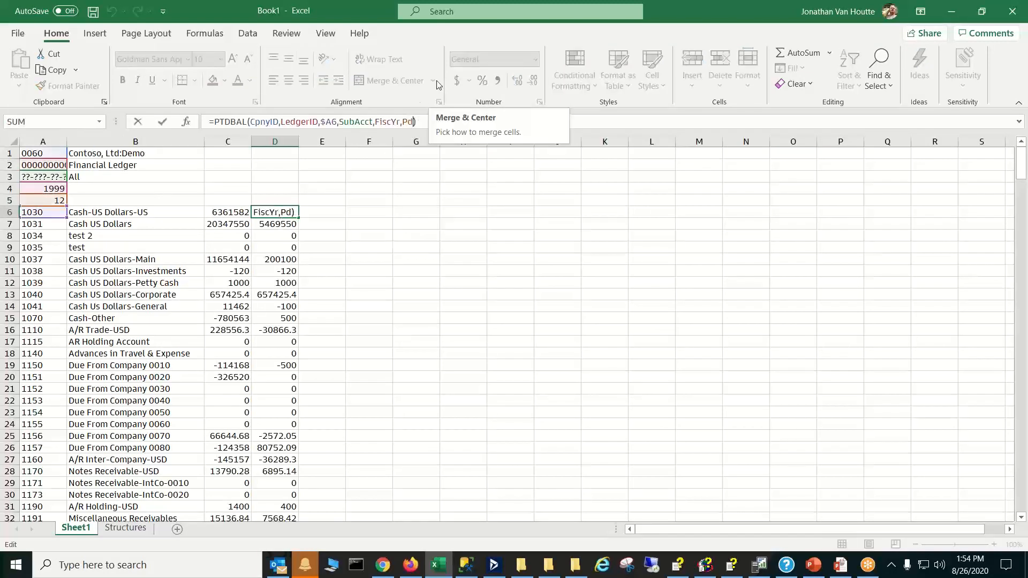
type(",tr")
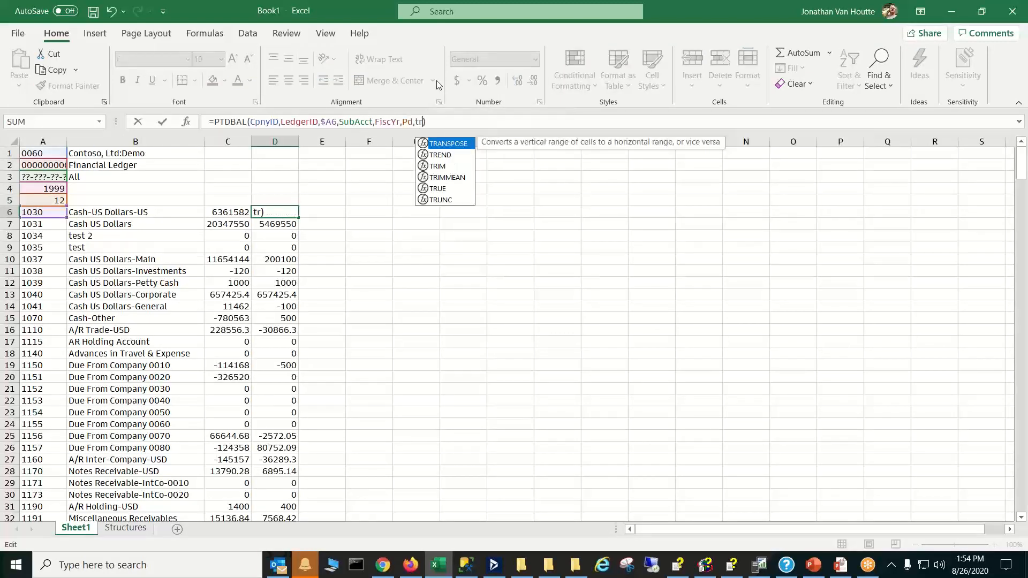
type("ue)")
key("Return")
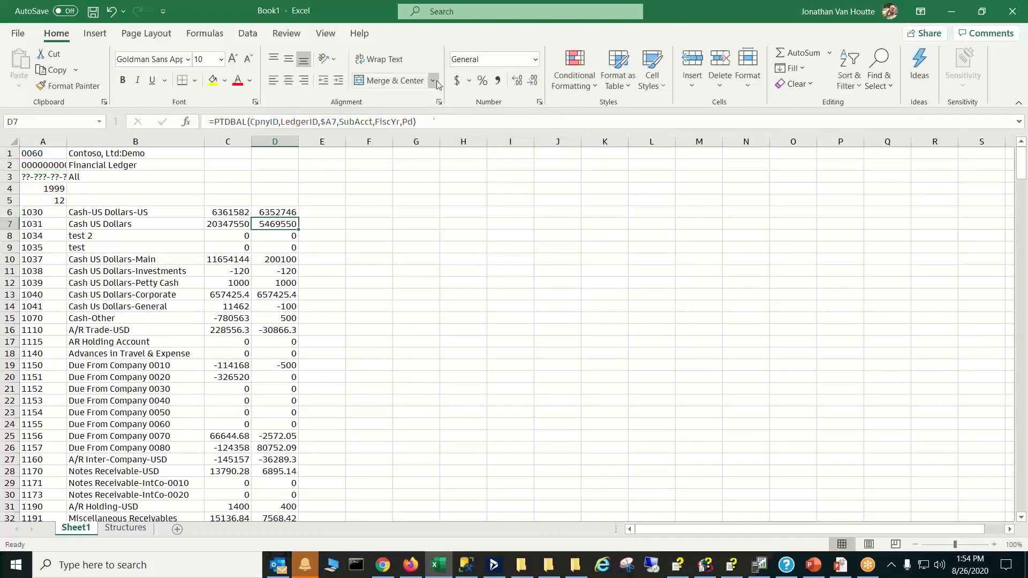
left_click(284, 213)
double_click(298, 218)
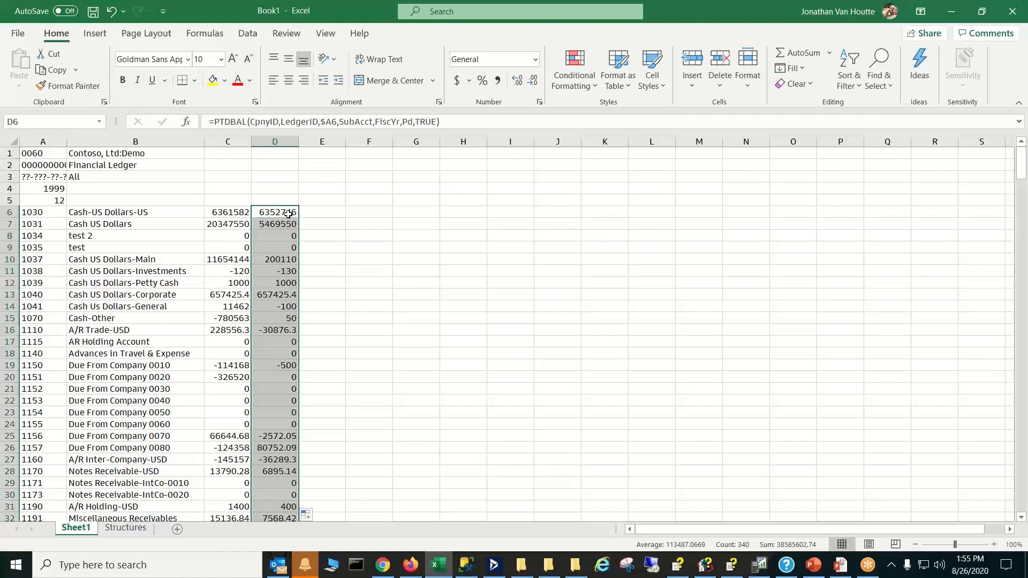
Drill down from D6 into the unposted Administration-Controller balance and examine the reference and entity columns of its transactions.
double_click(288, 213)
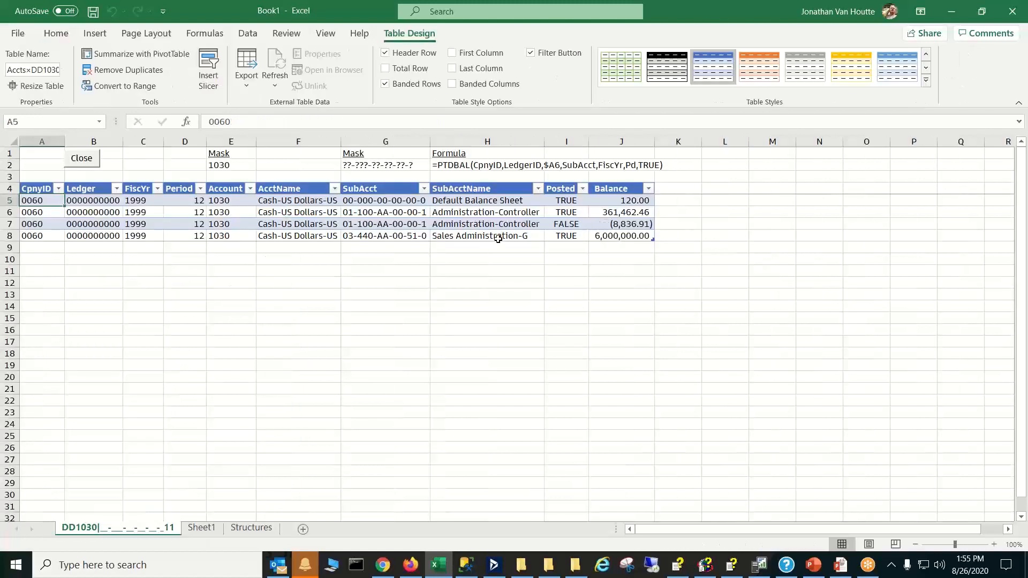
left_click(453, 224)
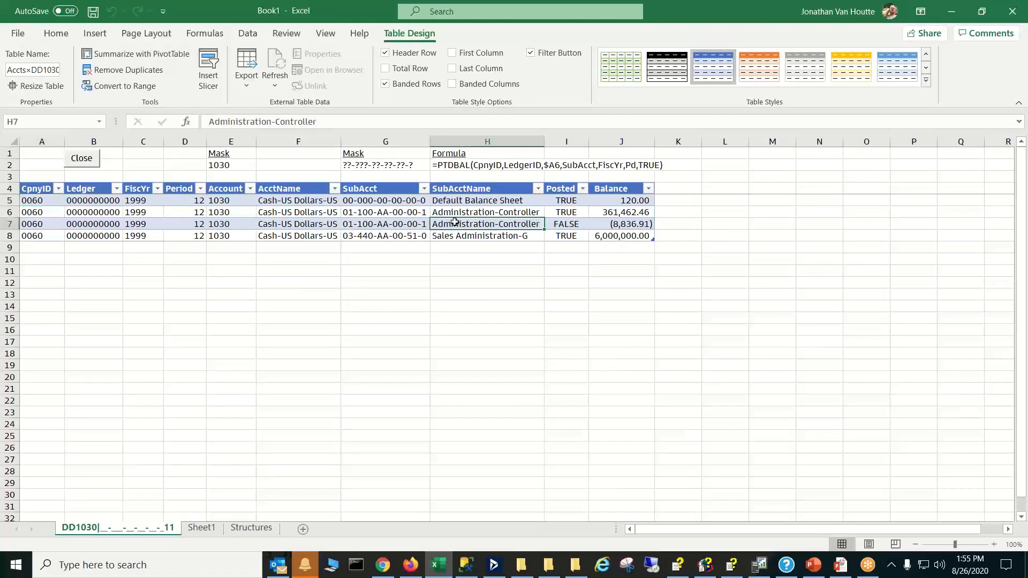
double_click(634, 224)
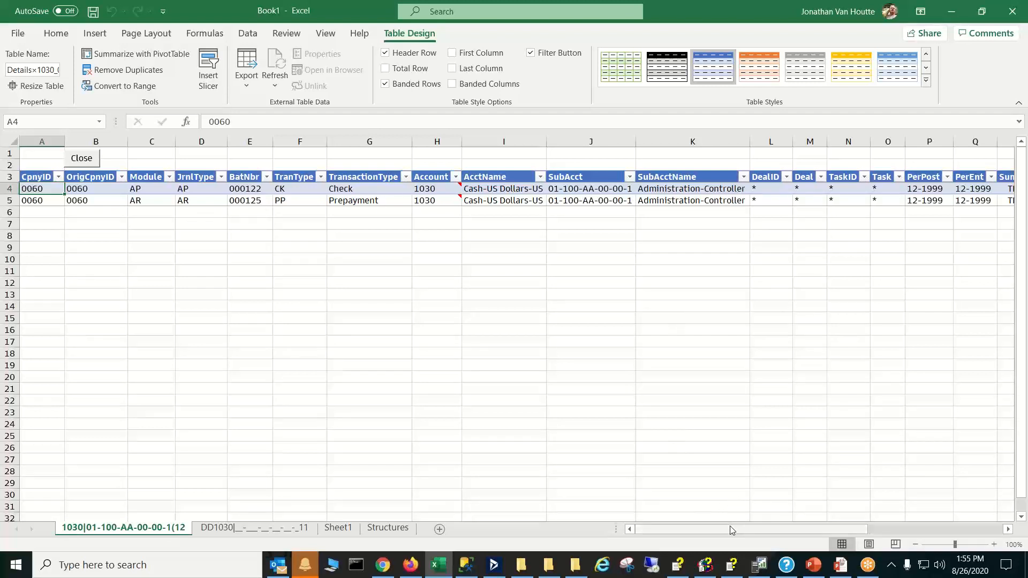
left_click_drag(737, 529, 867, 529)
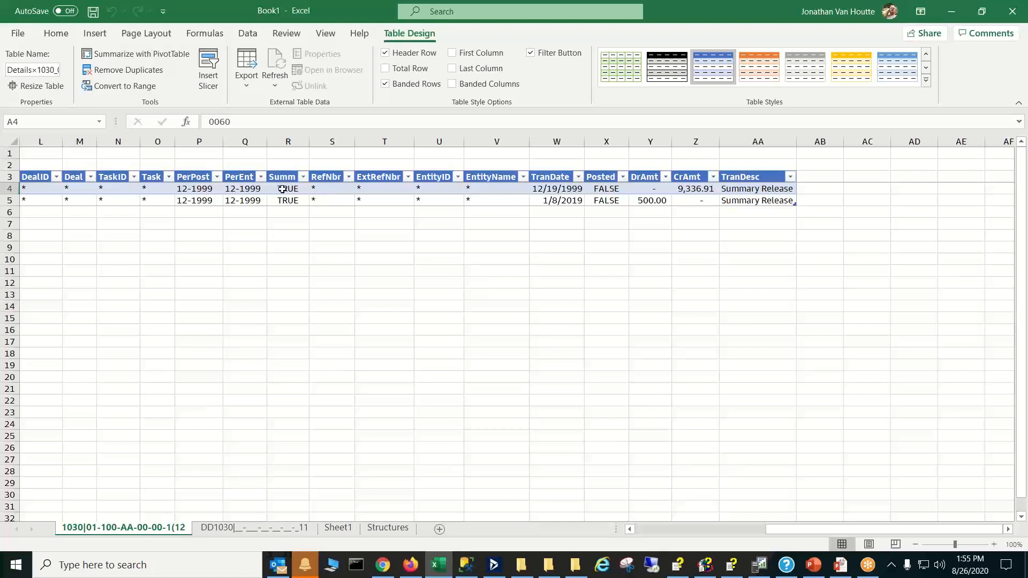
left_click(315, 188)
left_click(384, 187)
left_click(434, 188)
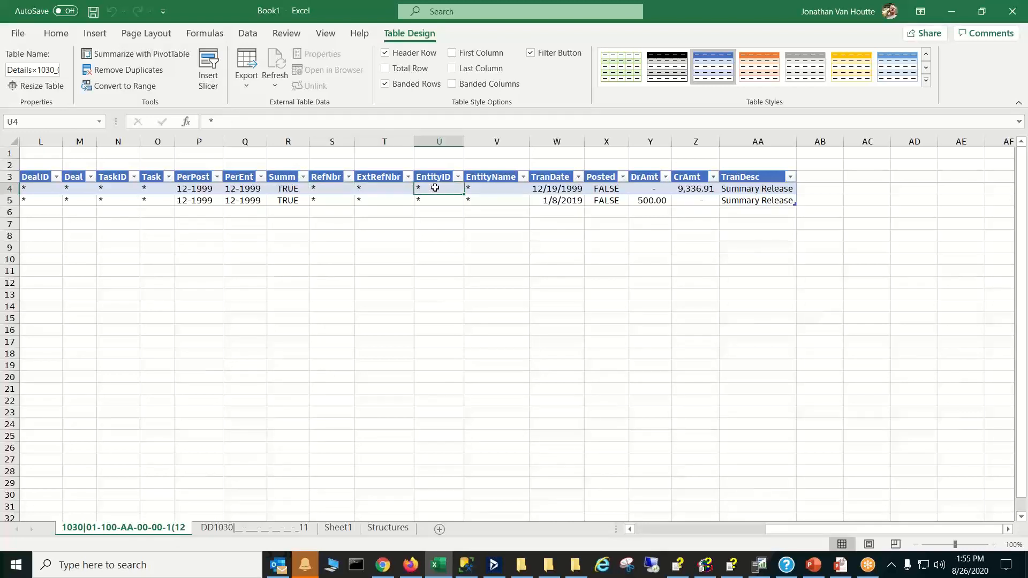
left_click(485, 192)
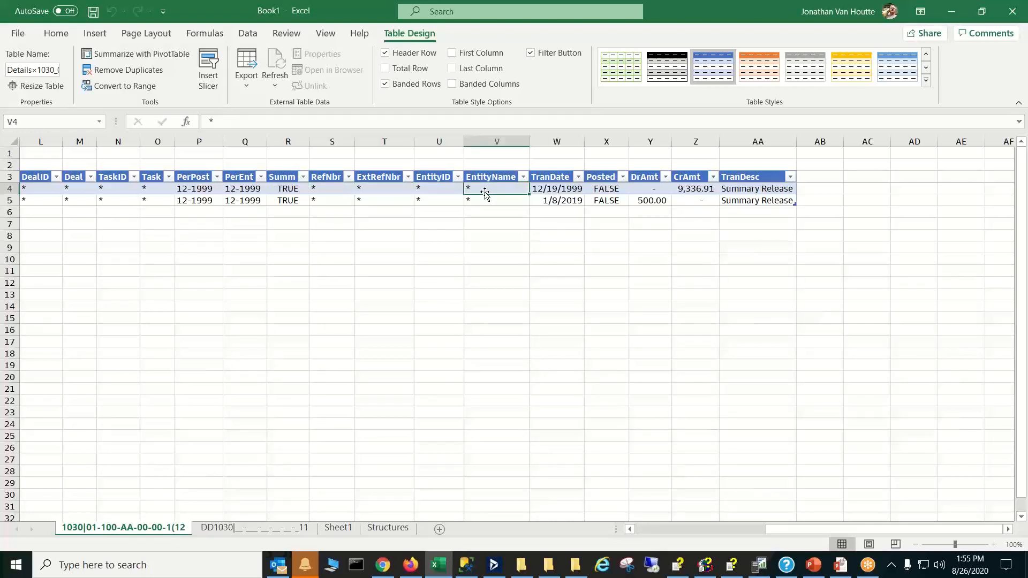
left_click(338, 191)
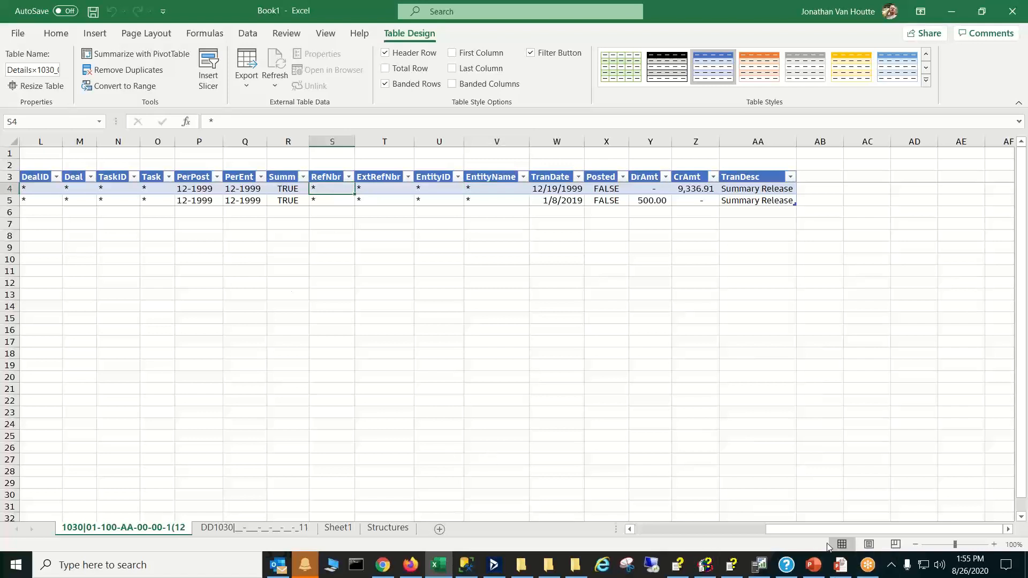
Examine the external reference, deal and task columns against the batch and transaction type columns in the transaction detail.
left_click_drag(809, 533, 677, 530)
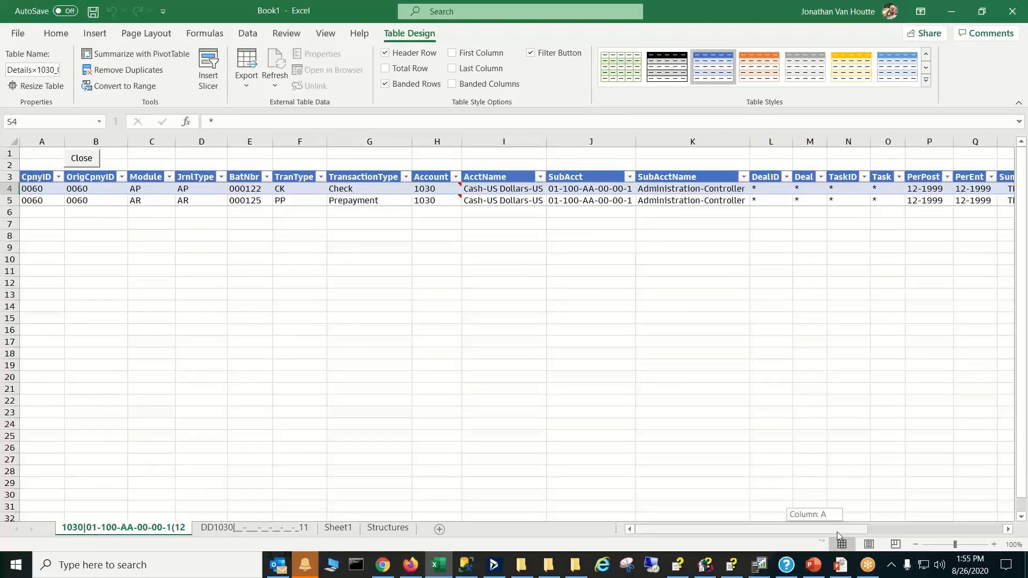
left_click_drag(819, 533, 947, 533)
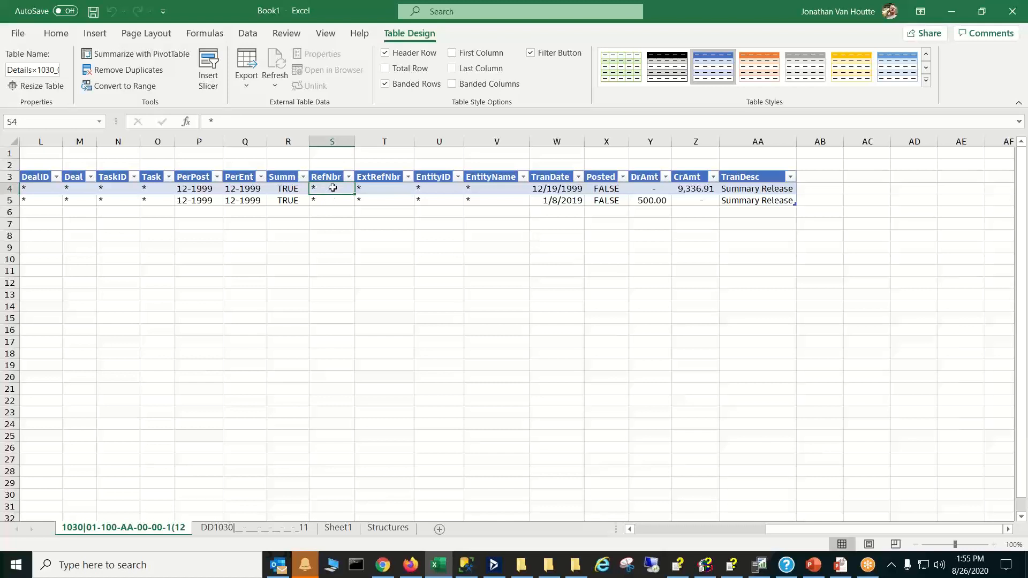
left_click(370, 190)
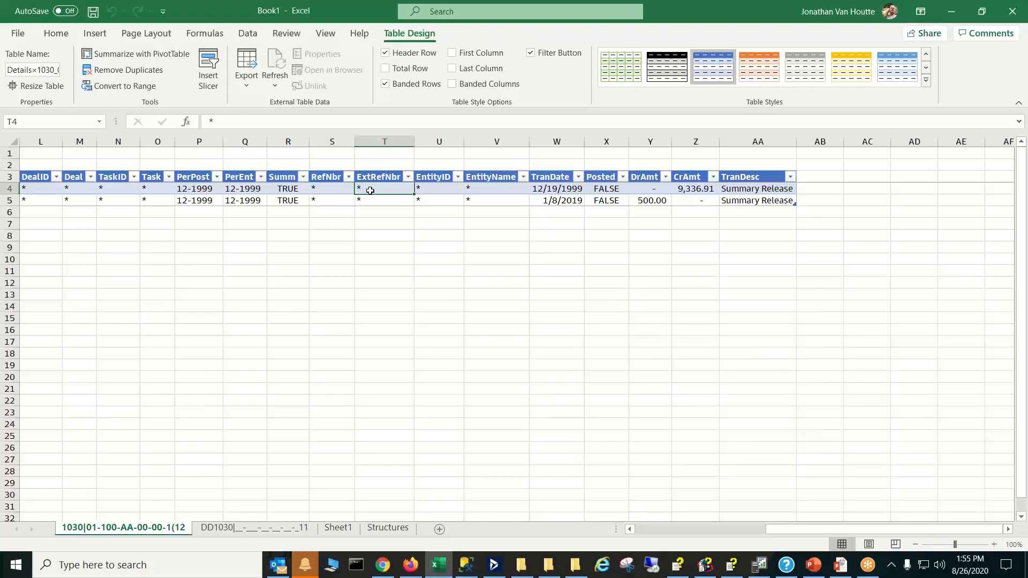
left_click(53, 193)
left_click(103, 188)
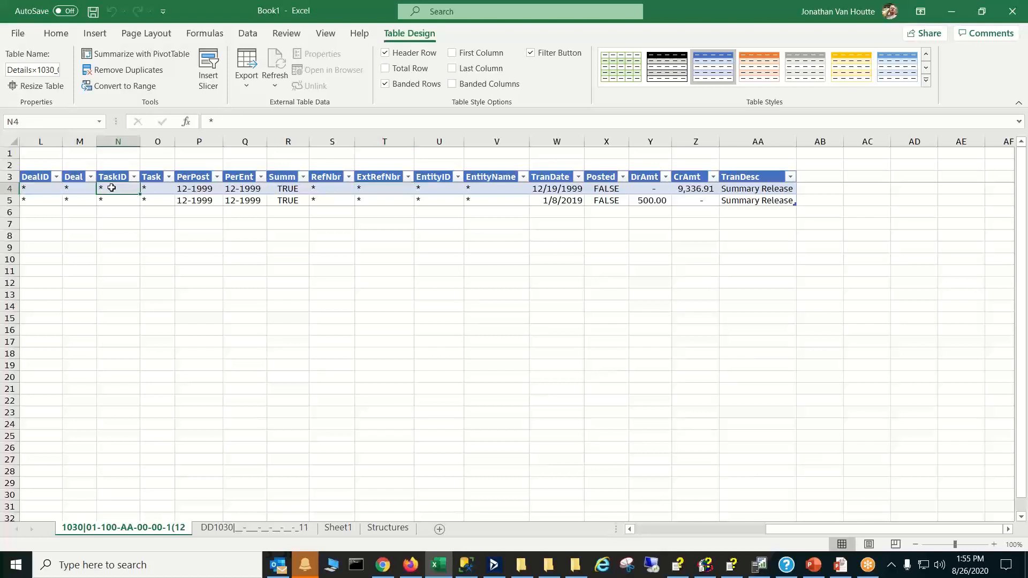
left_click(151, 189)
left_click(39, 189)
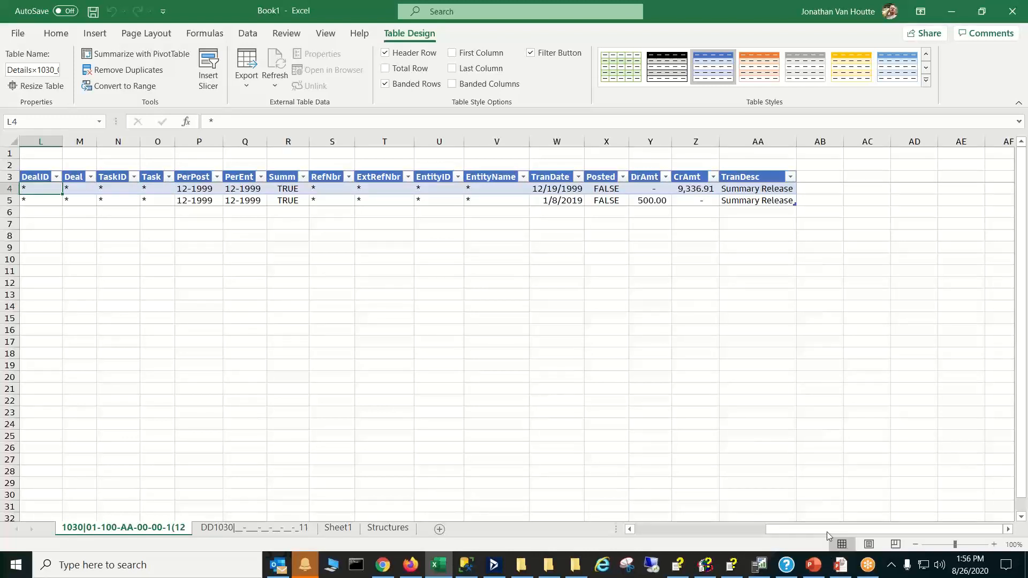
left_click_drag(828, 530, 604, 530)
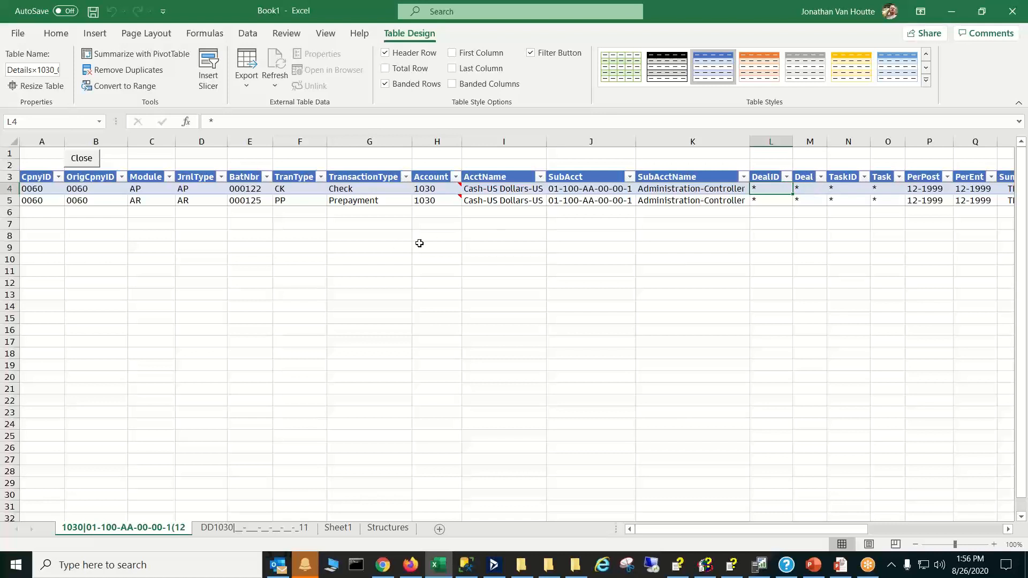
Inspect the account note and ExtRefNbr column in the transaction detail, then close both drill-down sheets.
mouse_move(445, 187)
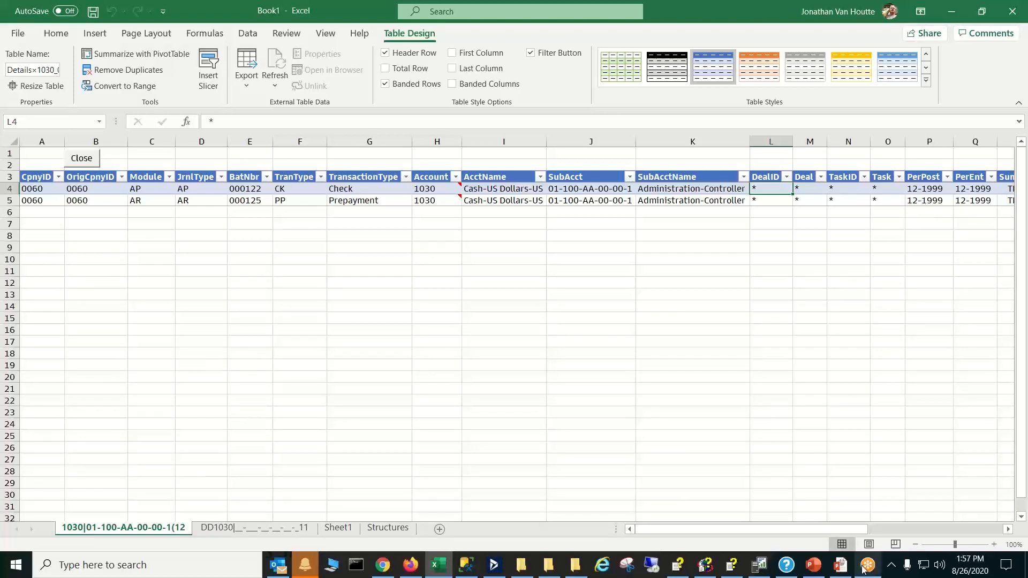
left_click_drag(849, 532, 935, 532)
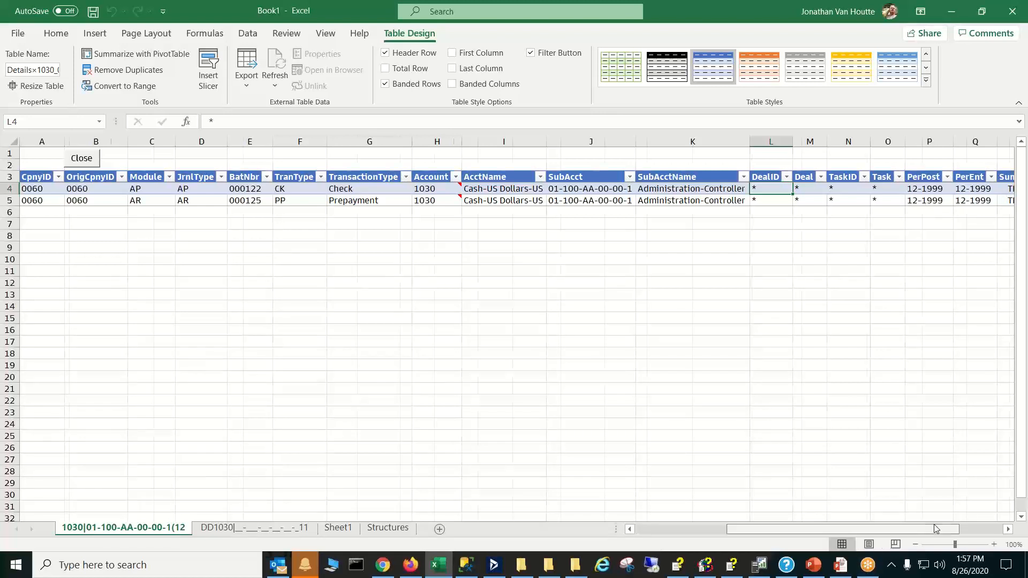
left_click(718, 187)
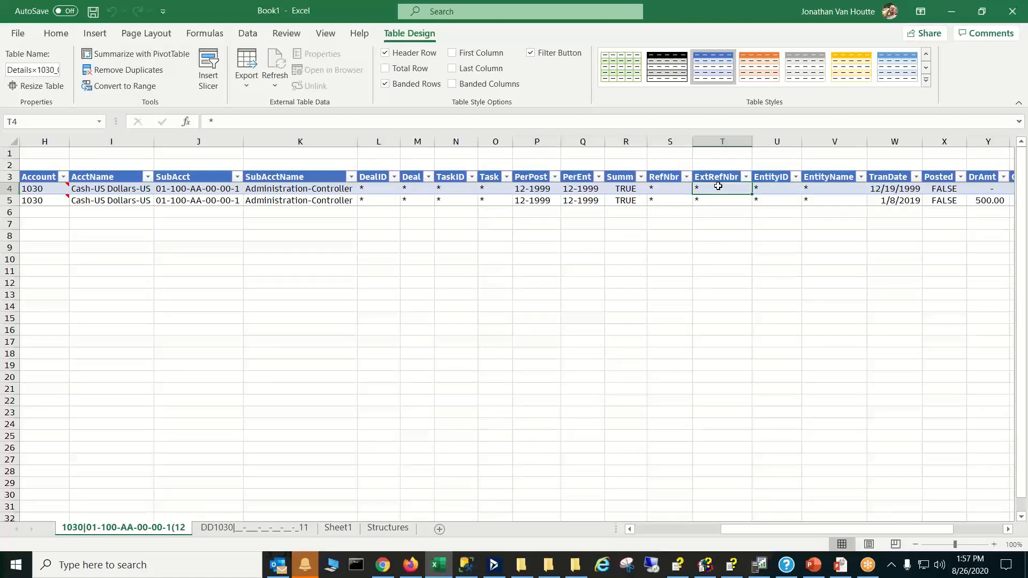
left_click_drag(752, 531, 666, 537)
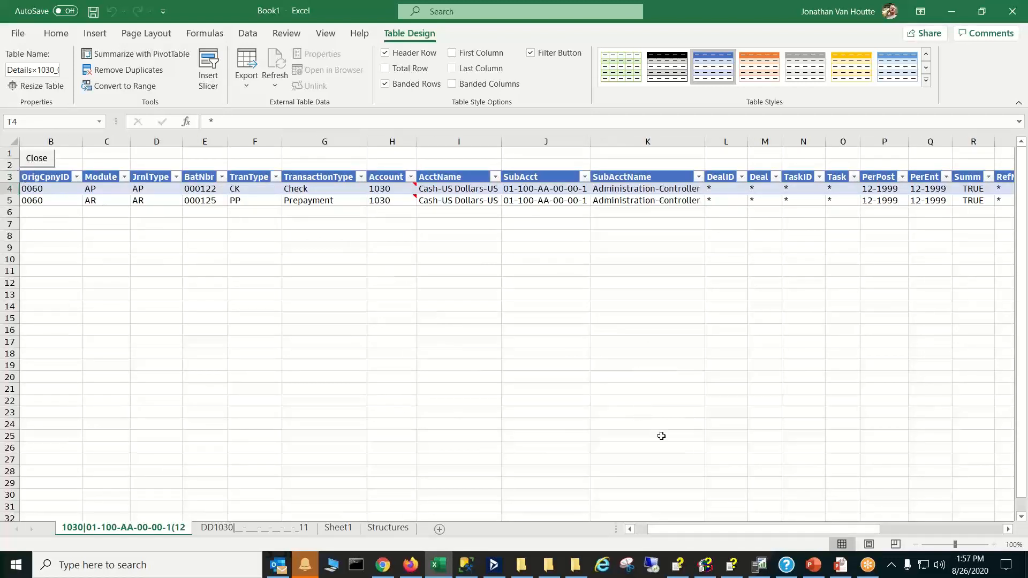
left_click_drag(706, 532, 798, 530)
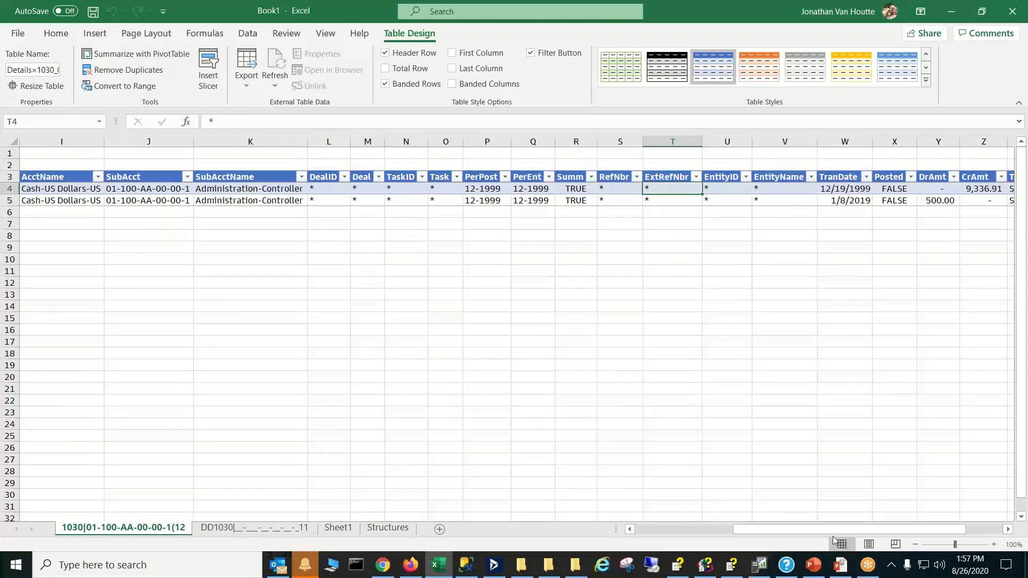
left_click_drag(792, 529, 654, 533)
left_click(91, 166)
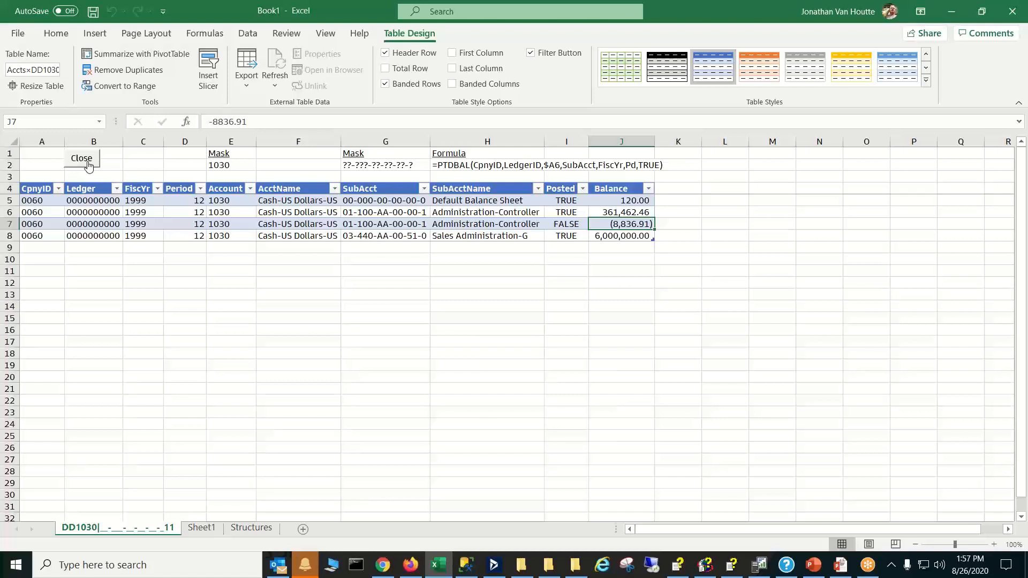
left_click(87, 164)
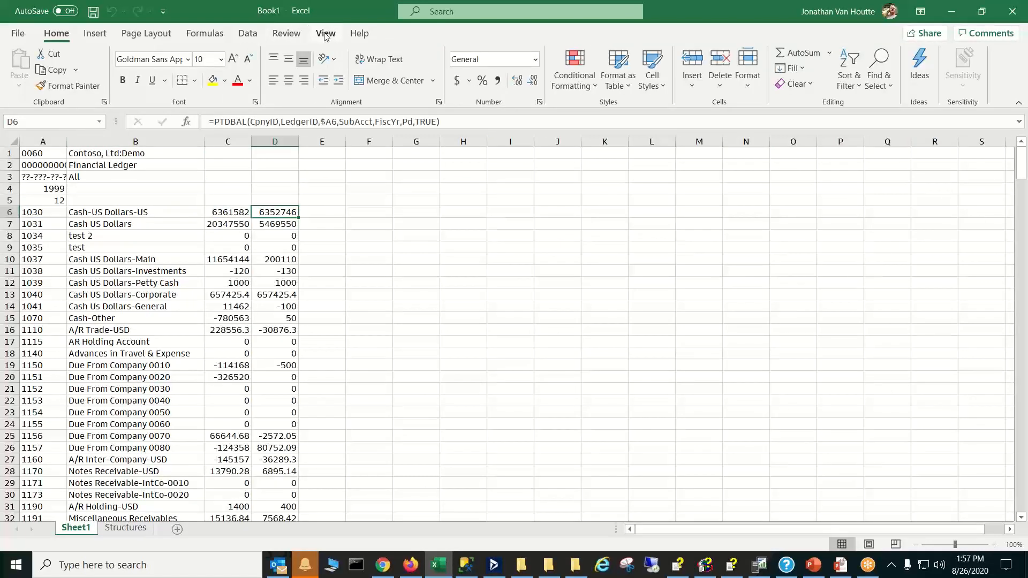
Enable Expand subaccount segments in the XLstatements drilldown options, then drill down into D6 to check the segment descriptions and close the sheet.
left_click(286, 34)
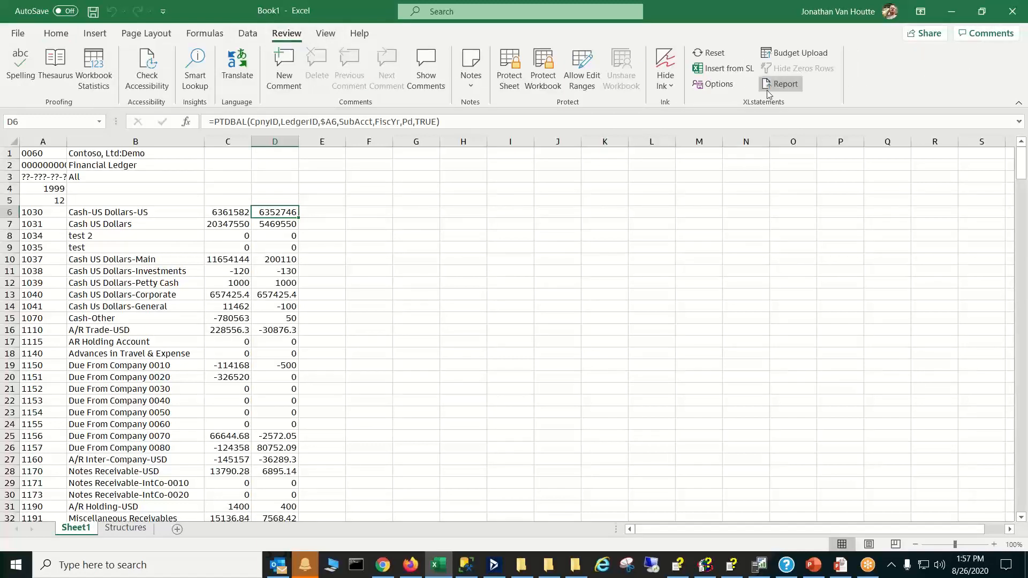
left_click(715, 84)
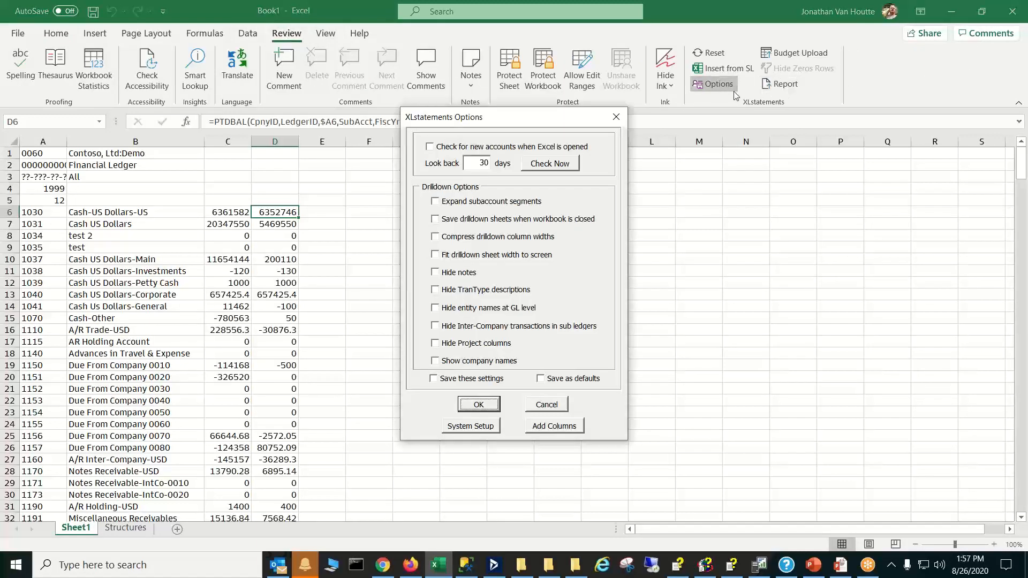
left_click(436, 202)
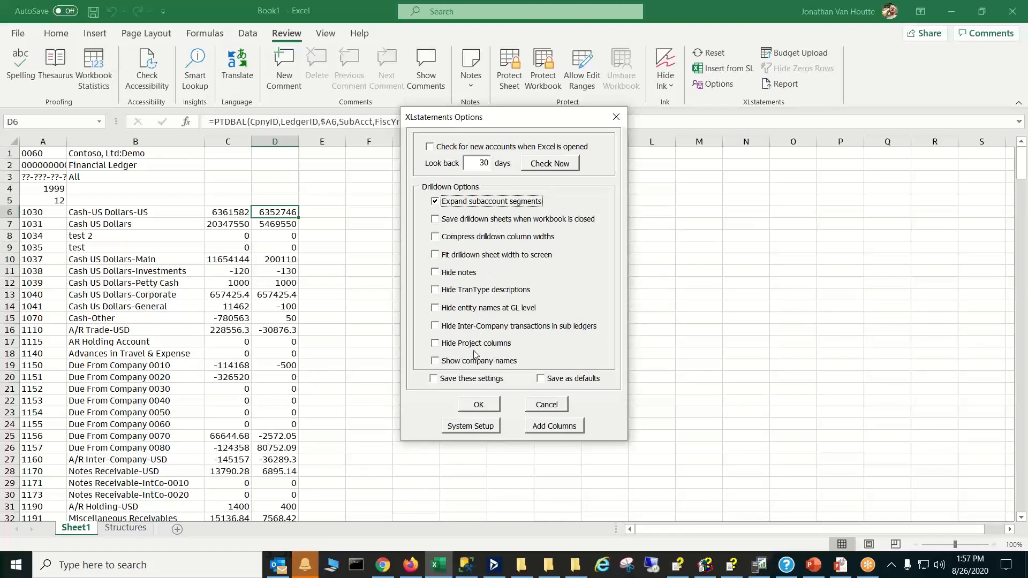
left_click(480, 403)
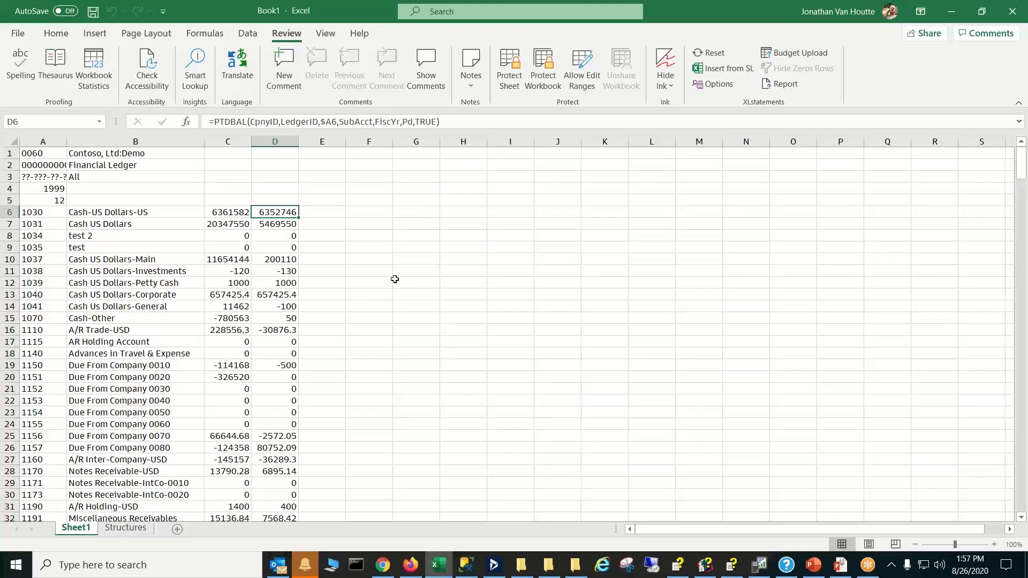
double_click(272, 213)
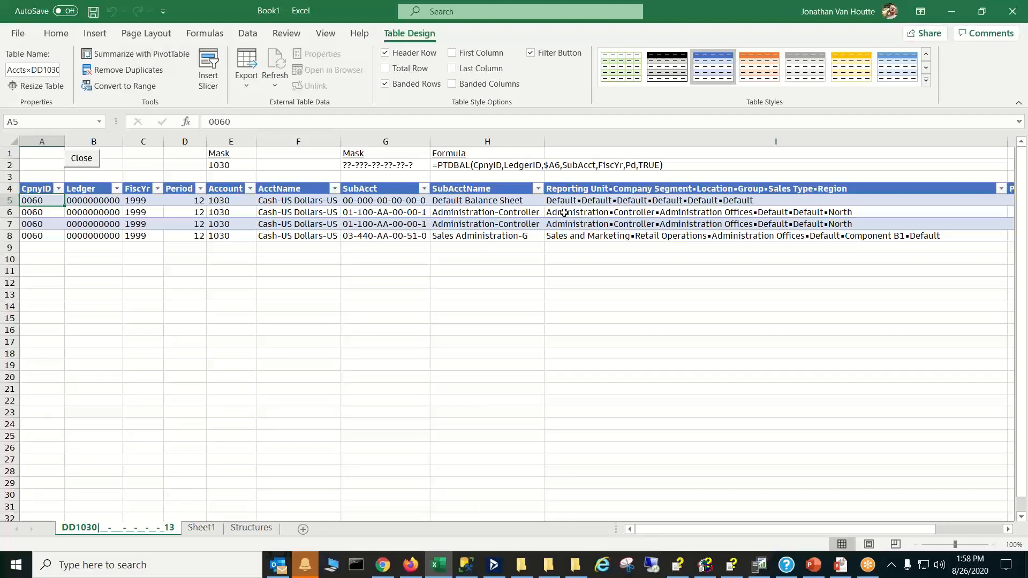
left_click(88, 164)
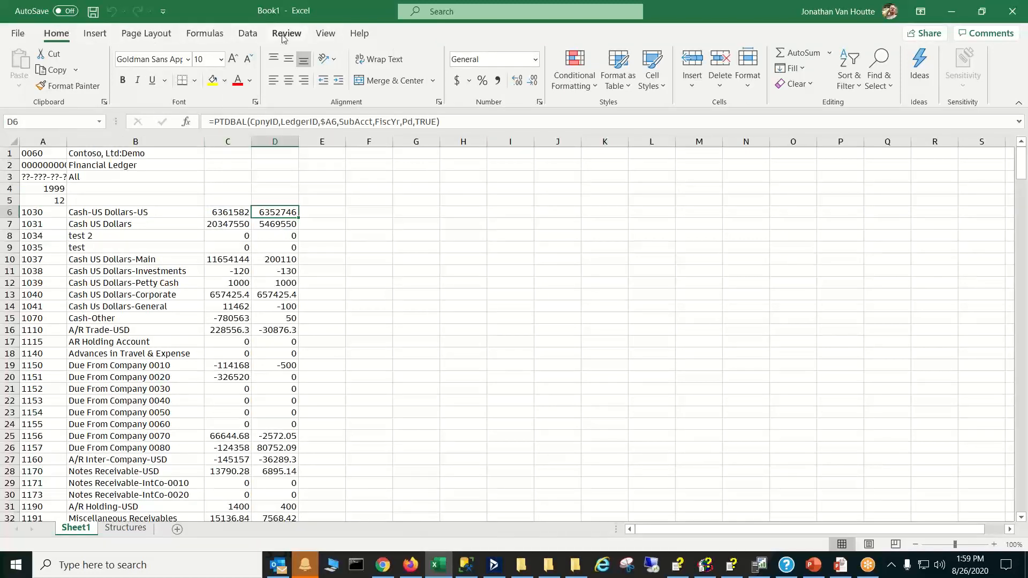
Clear Expand subaccount segments in the XLstatements drilldown options and close the options dialog without confirming.
left_click(283, 37)
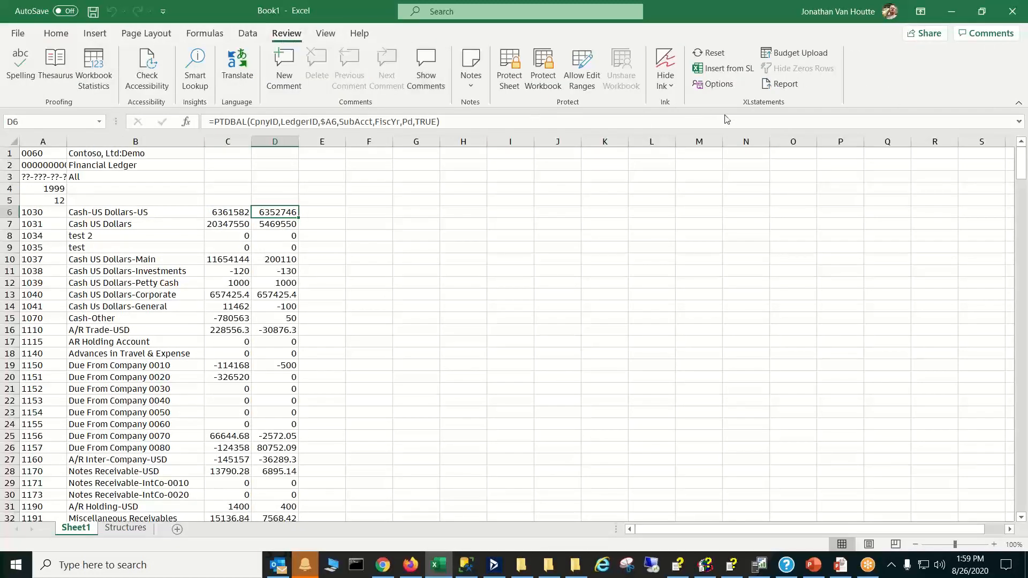
left_click(715, 86)
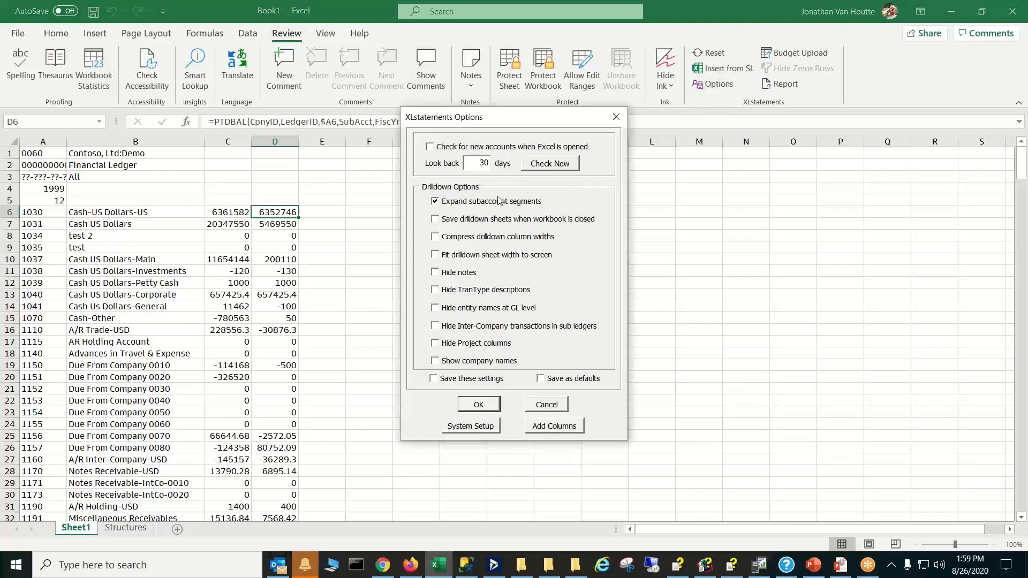
left_click(441, 207)
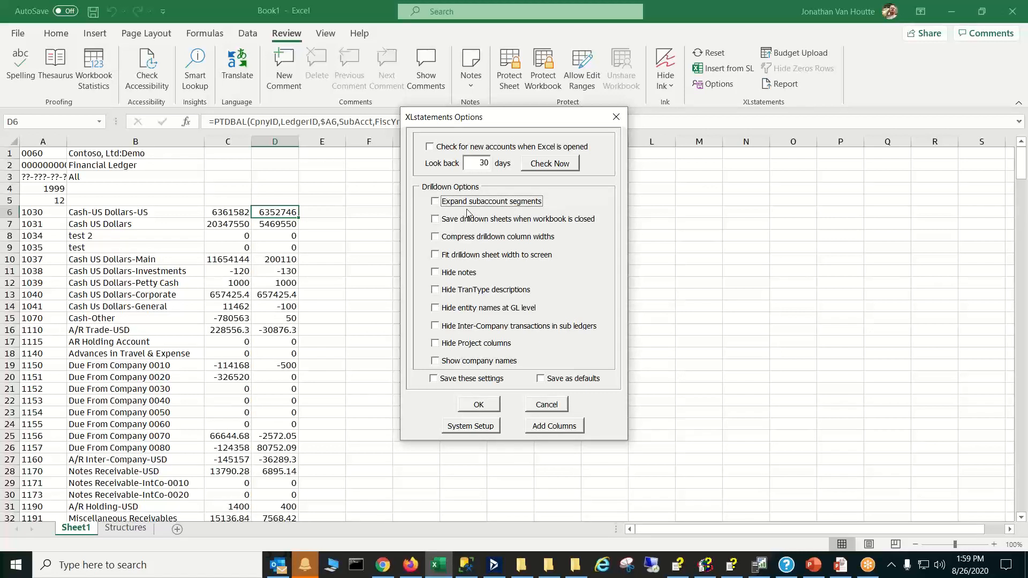
left_click(616, 116)
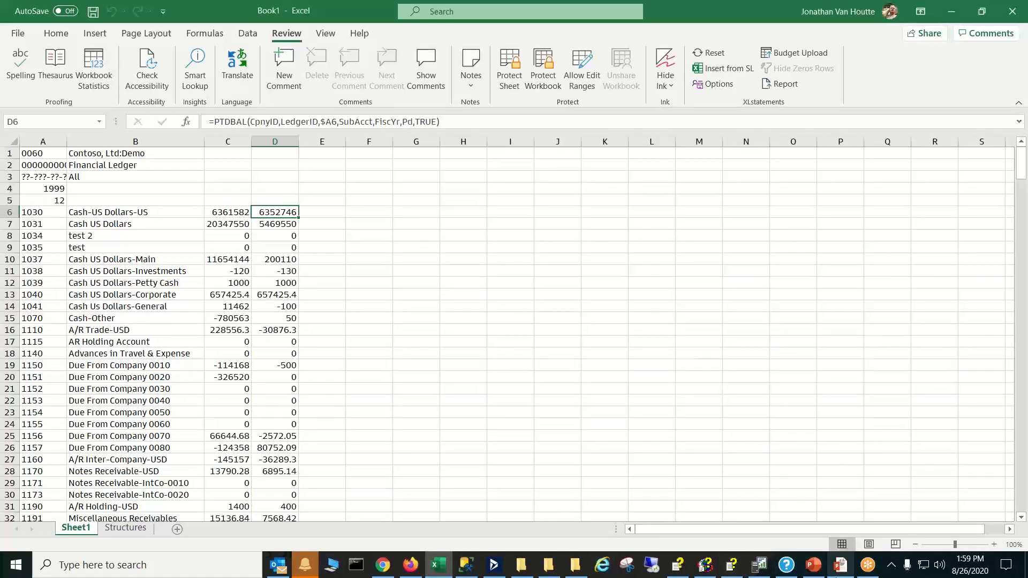
Switch to Microsoft Dynamics SL, examine the general options and fiscal information in GL Setup, and close it.
mouse_move(815, 569)
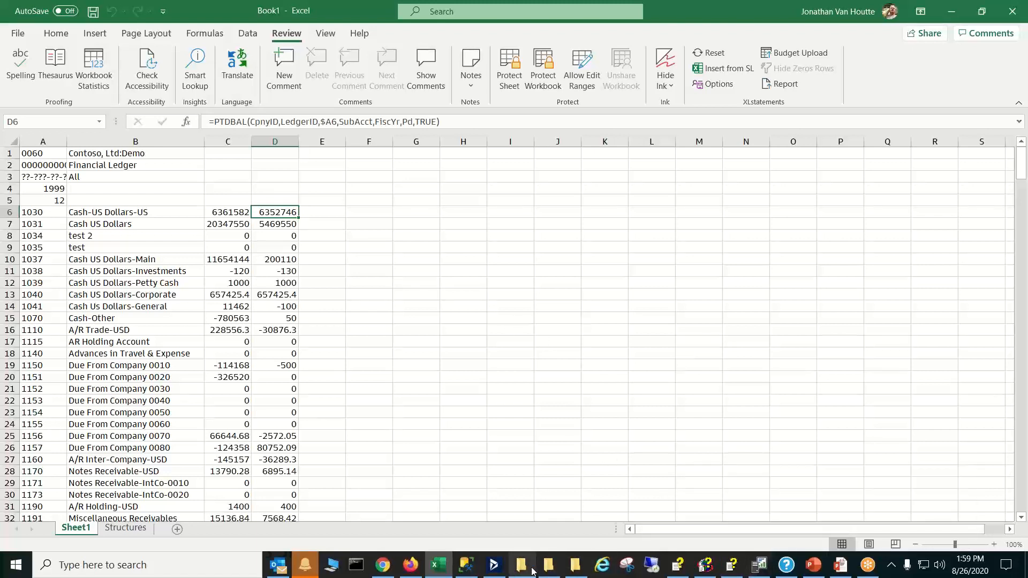
left_click(494, 568)
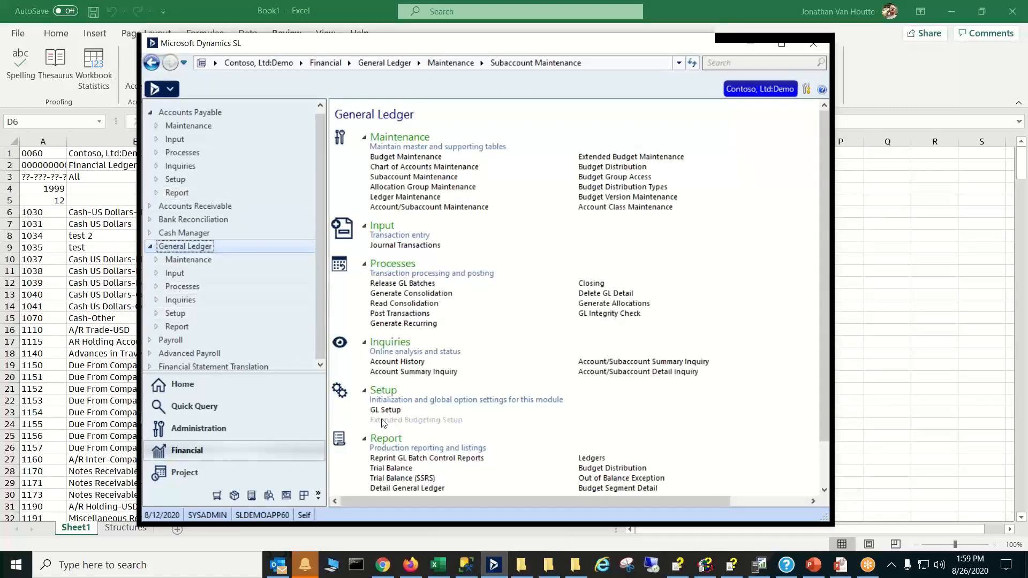
left_click(396, 411)
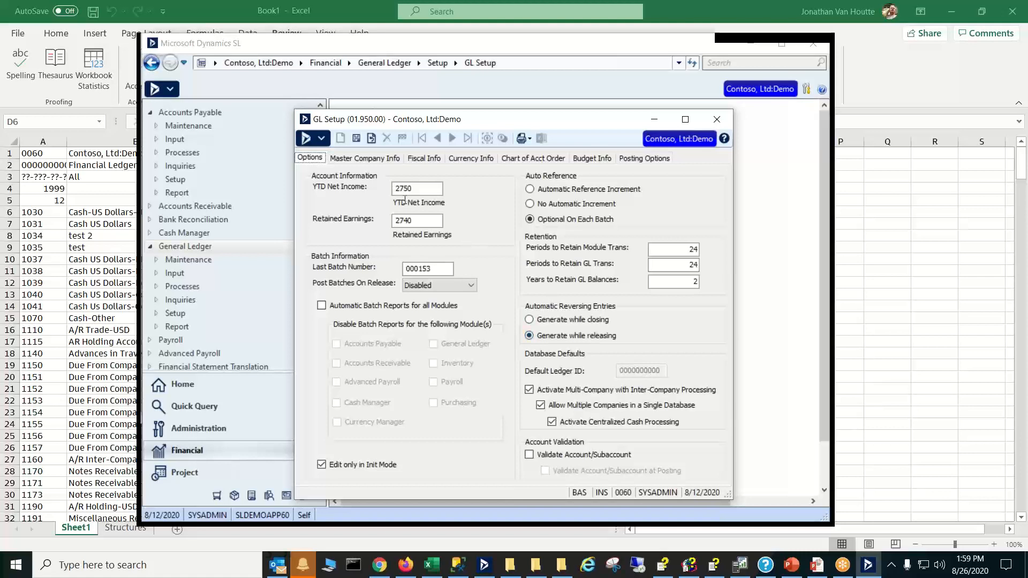
left_click(421, 159)
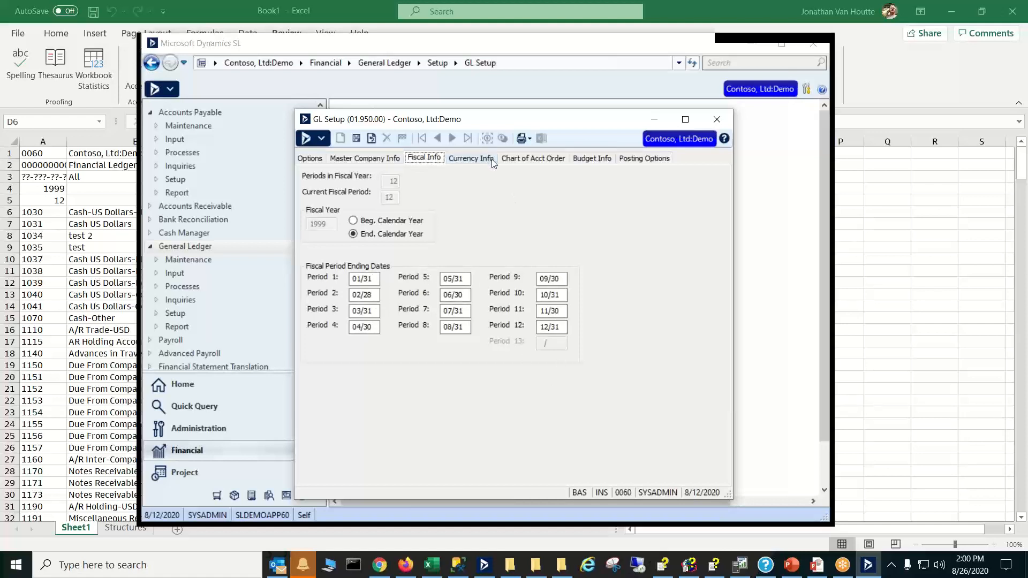
left_click(310, 159)
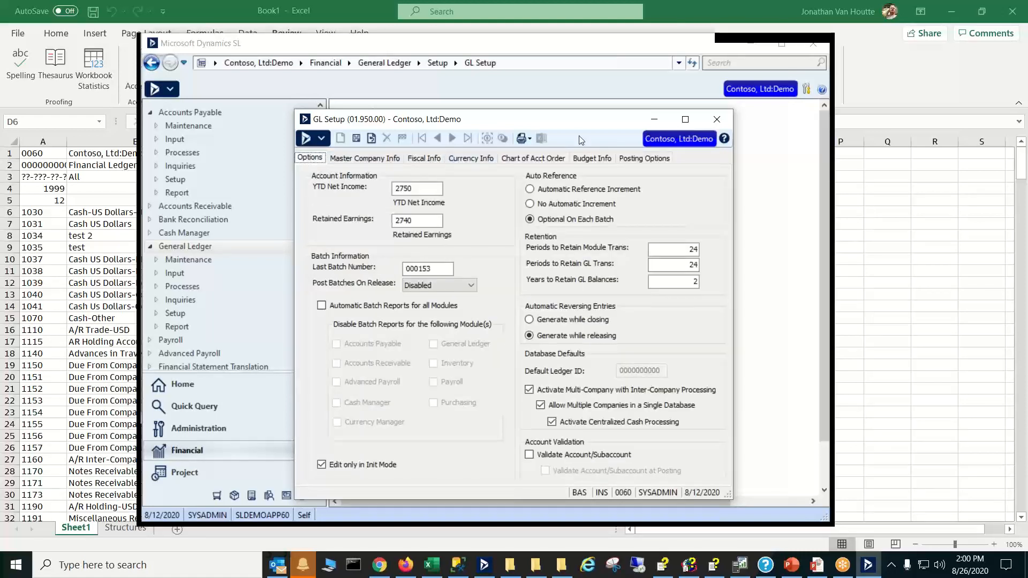
left_click(717, 119)
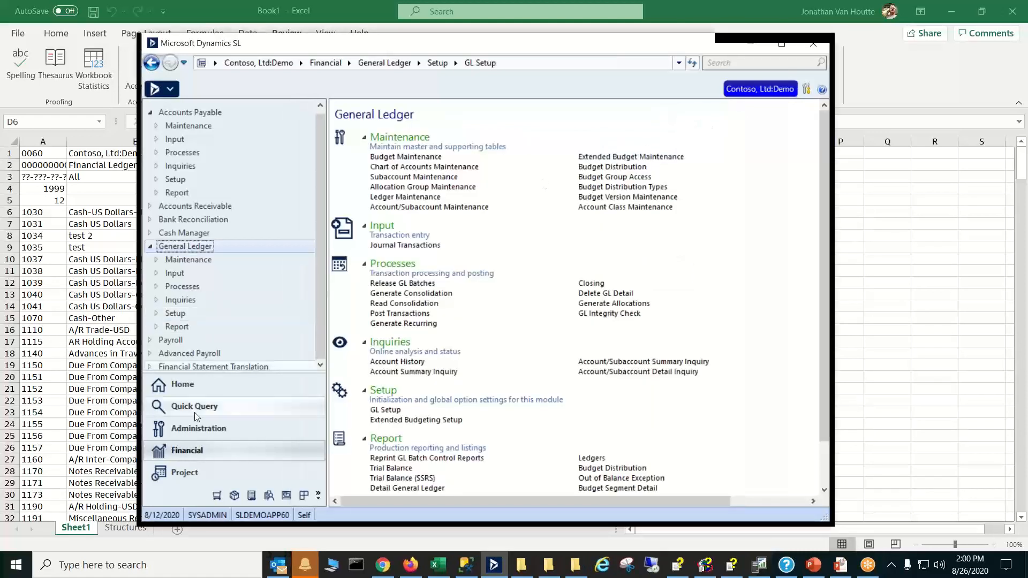
Examine the GL Posting Option choices and the other options, including Transaction Description, in AP Setup, and close it.
left_click(210, 113)
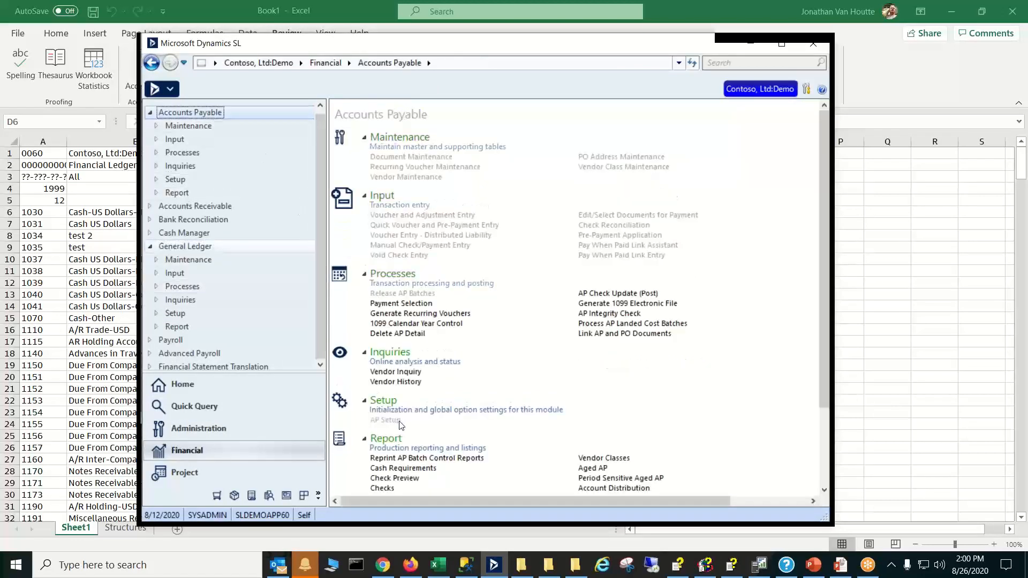
left_click(399, 422)
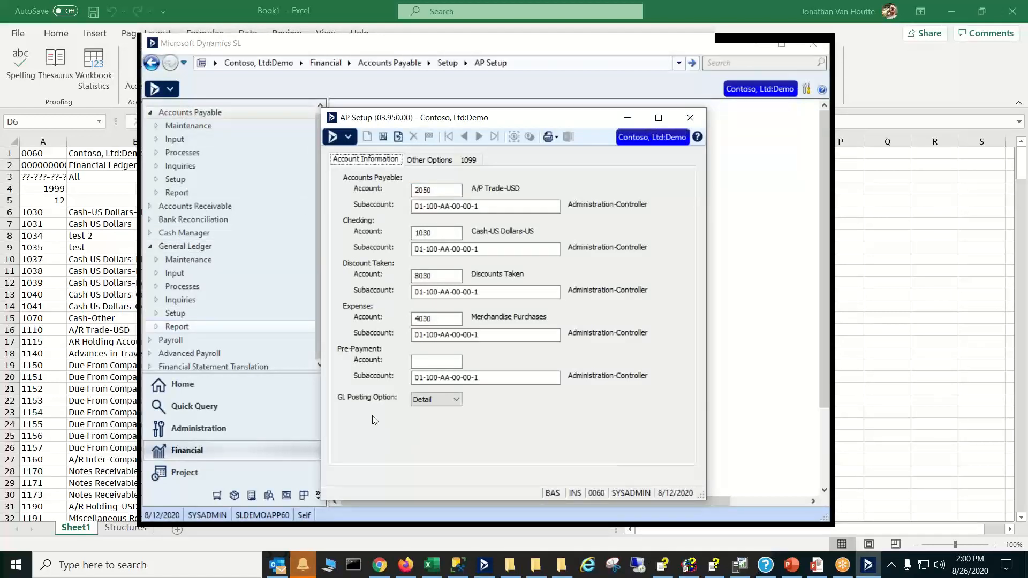
left_click(458, 401)
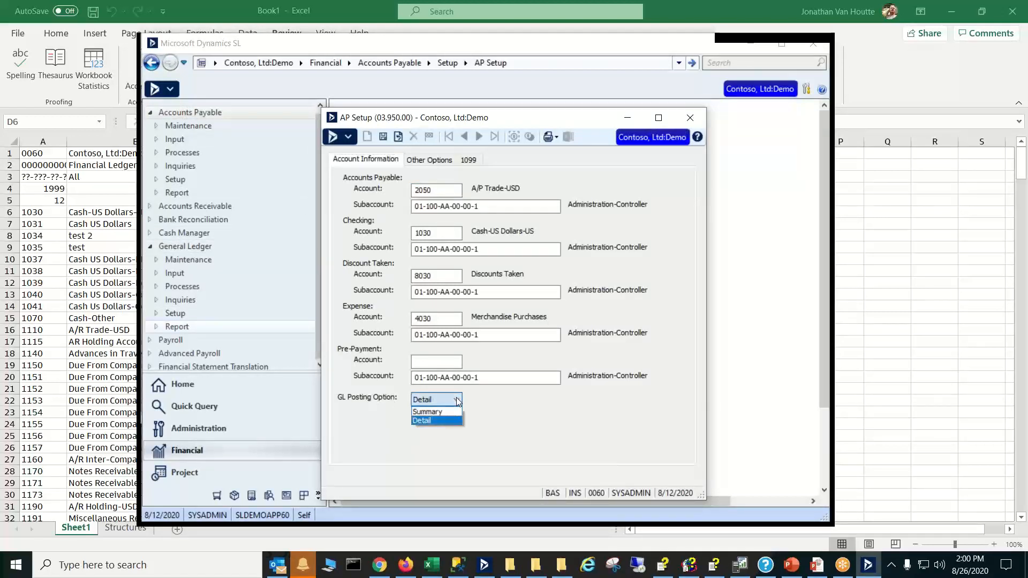
left_click(458, 401)
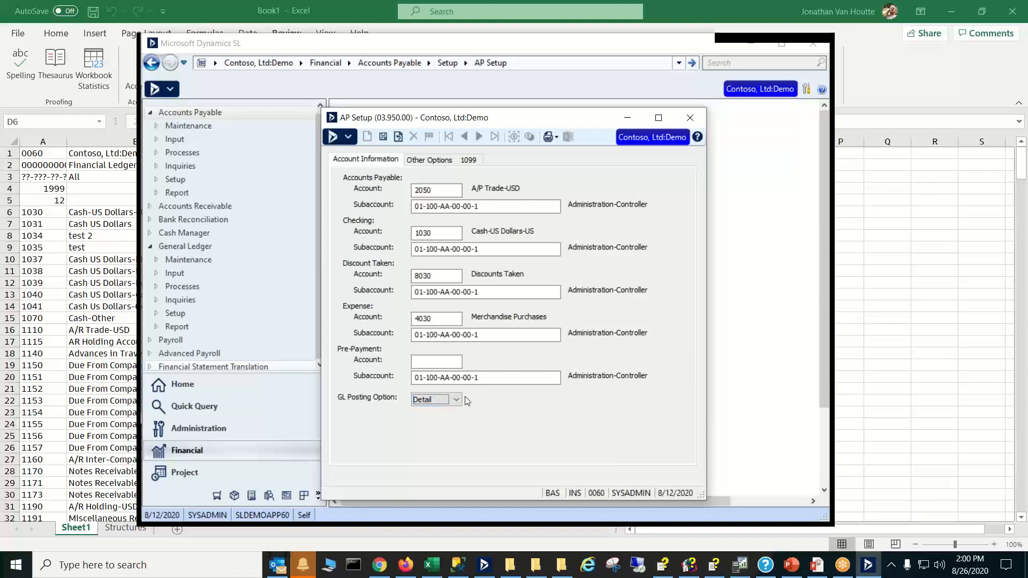
left_click(443, 160)
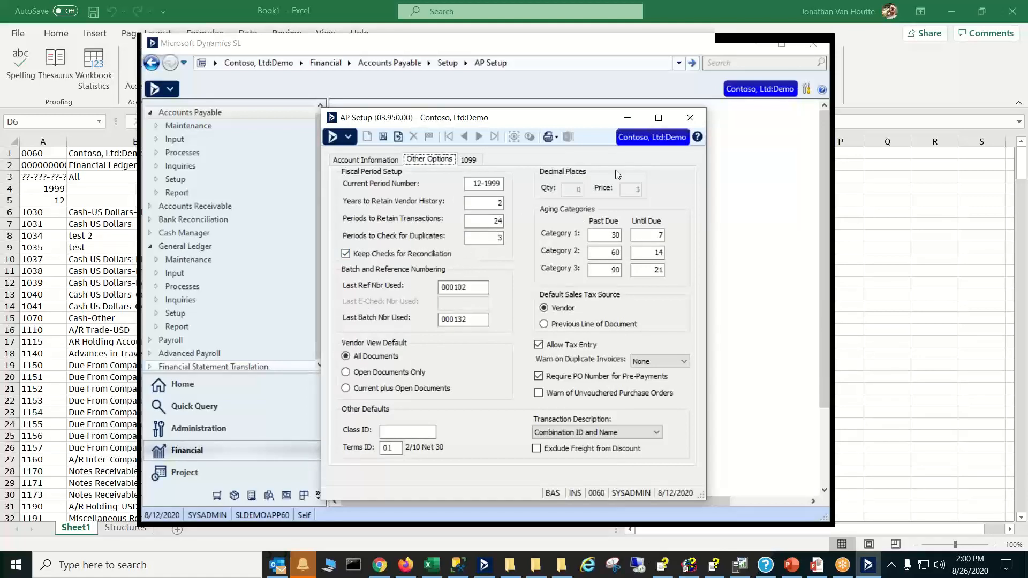
left_click(690, 119)
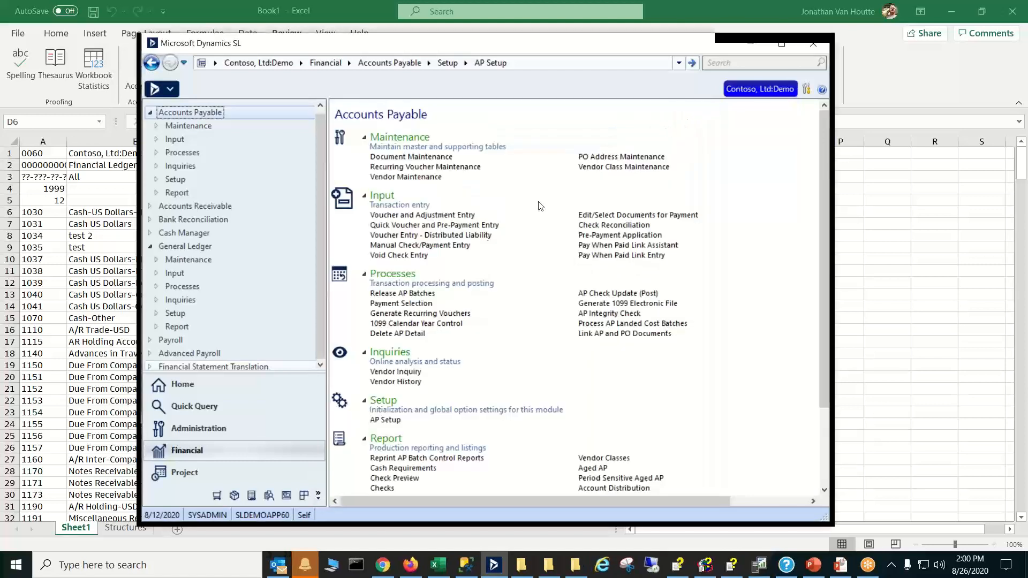
Open AR Setup and examine its GL posting option, customer defaults and other options.
left_click(172, 206)
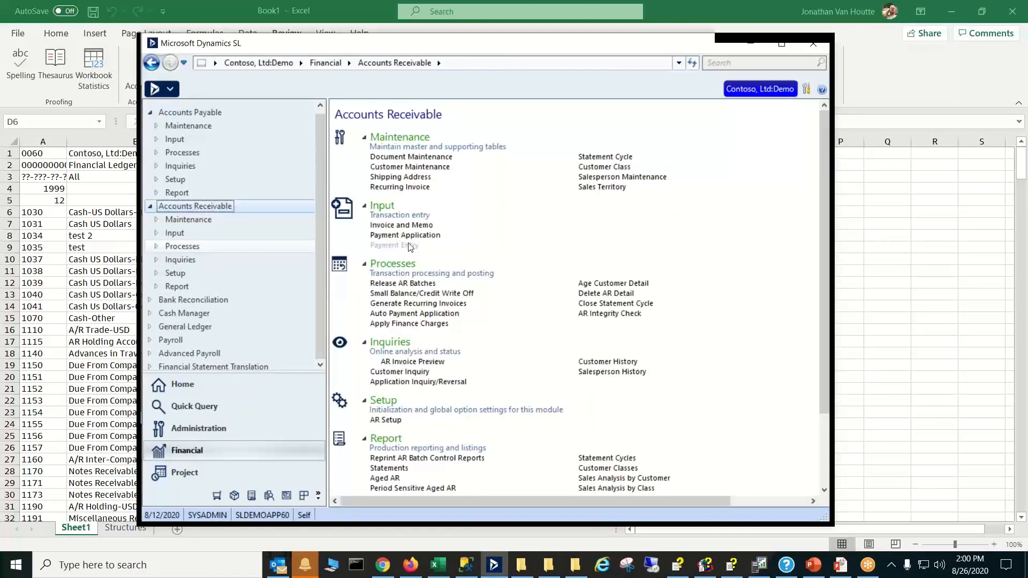
left_click(387, 421)
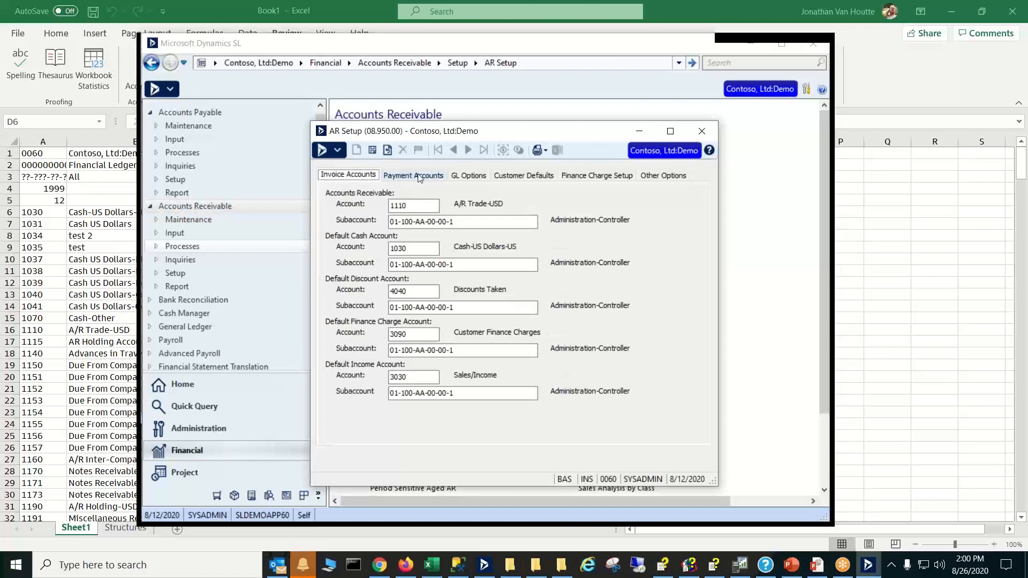
left_click(478, 179)
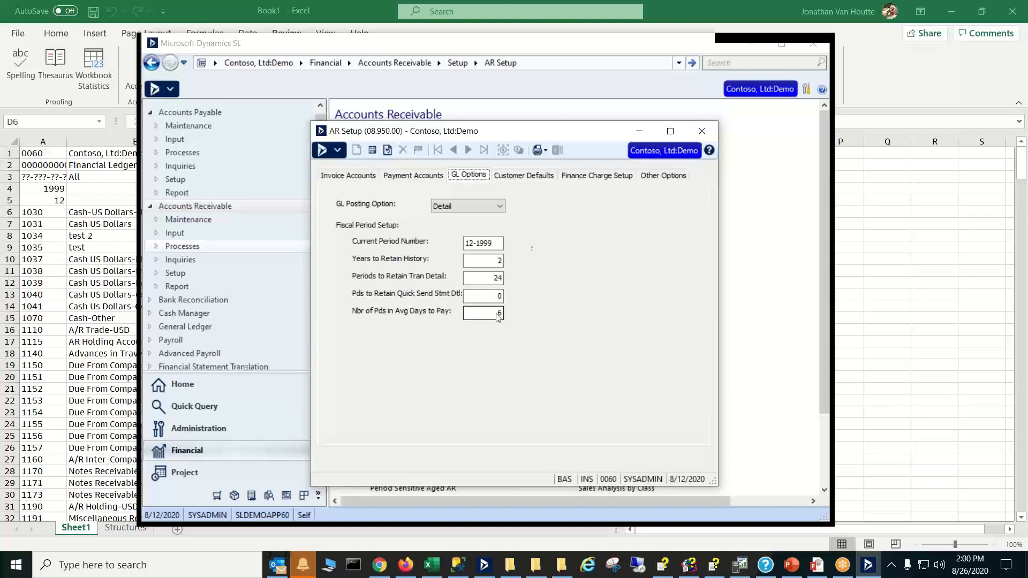
left_click(543, 177)
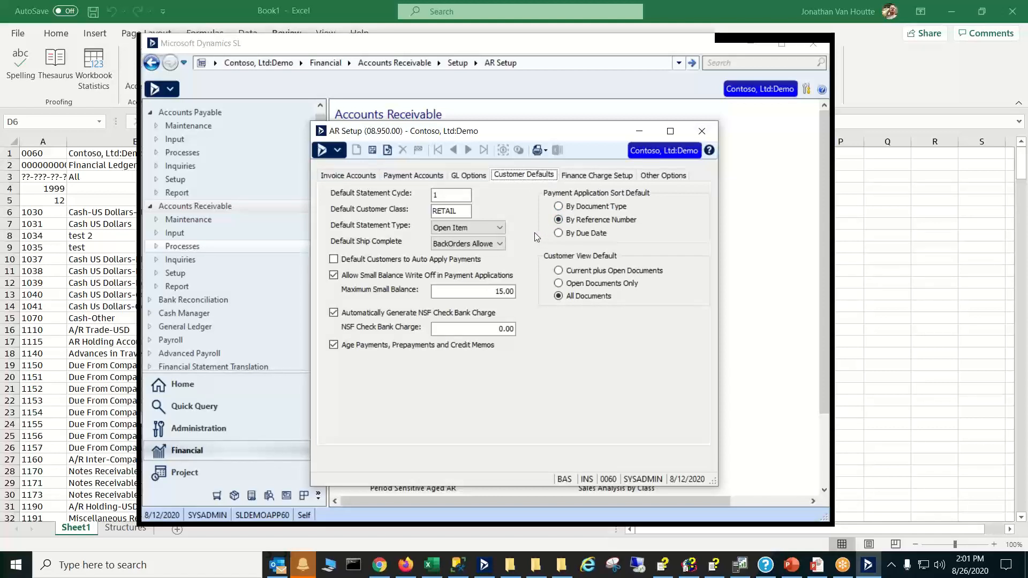
left_click(469, 175)
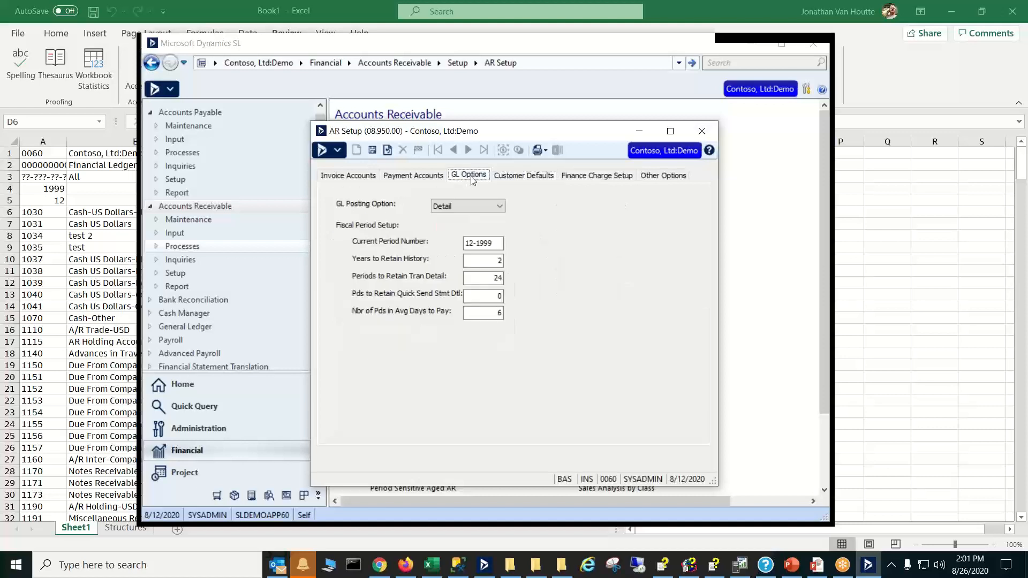
left_click(434, 176)
left_click(648, 177)
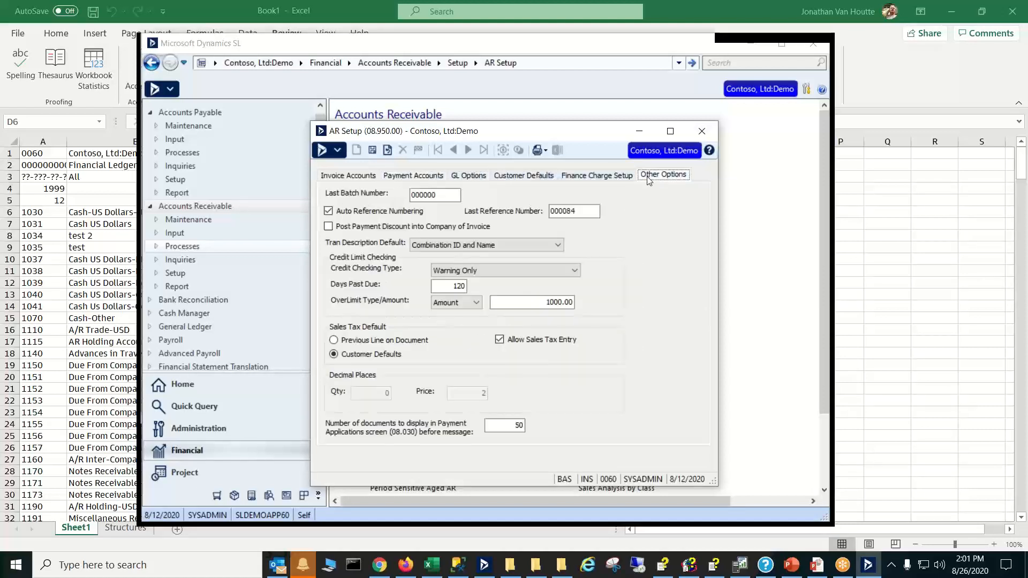
Try User-entered description only and Combination ID and Name as the AR Tran Description Default, and close AR Setup without saving.
left_click(565, 247)
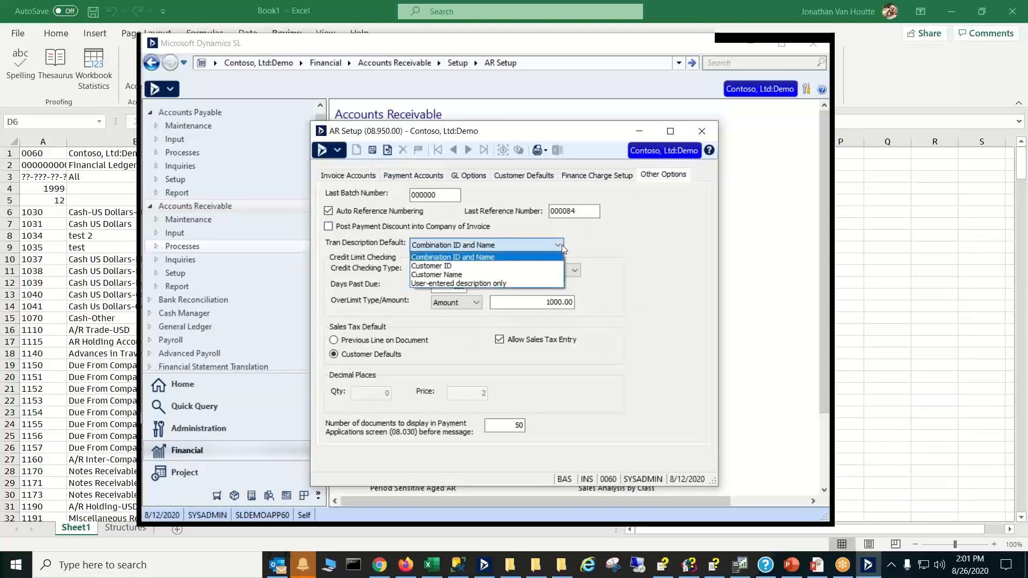
left_click(464, 283)
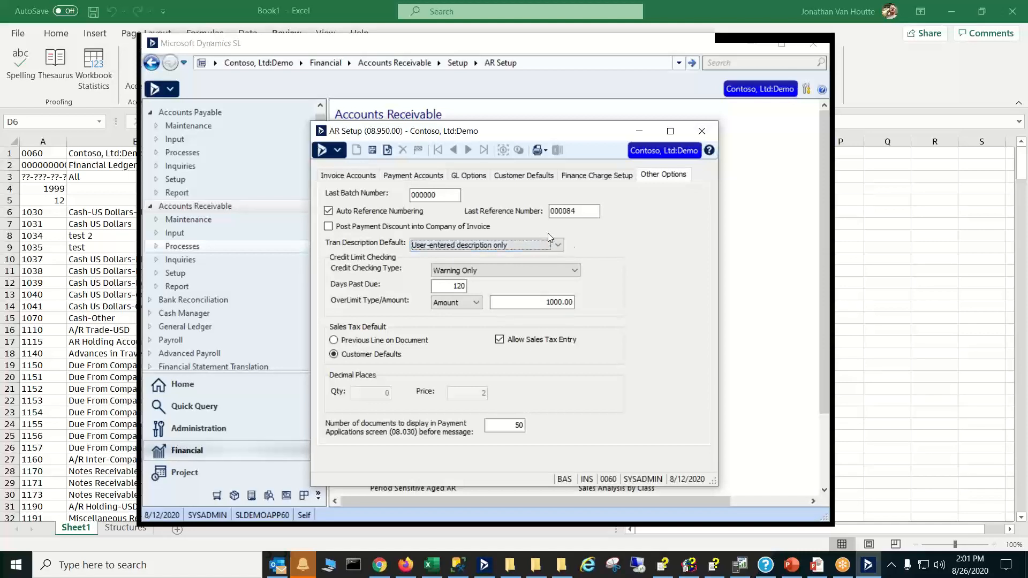
left_click(549, 248)
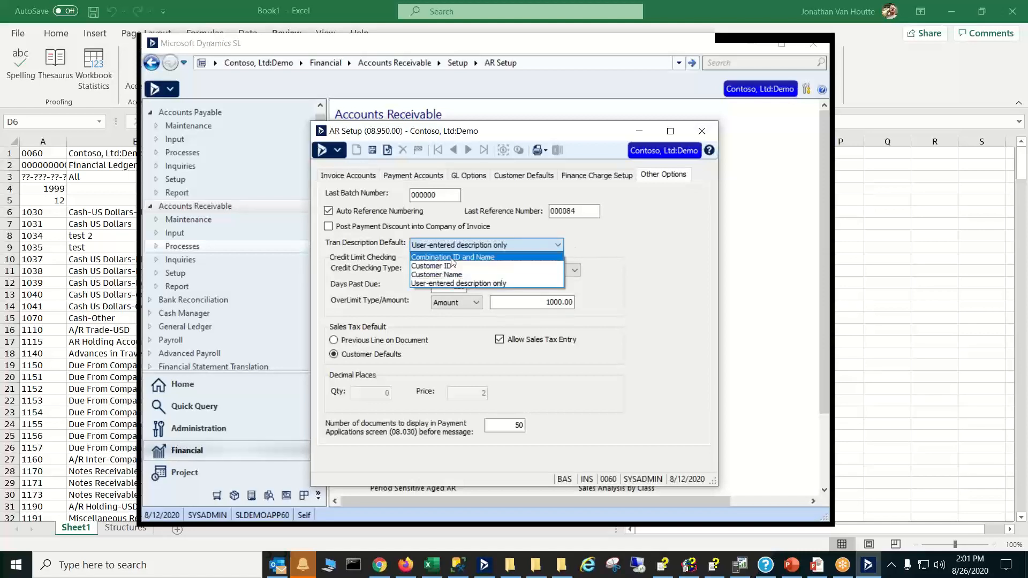
left_click(450, 260)
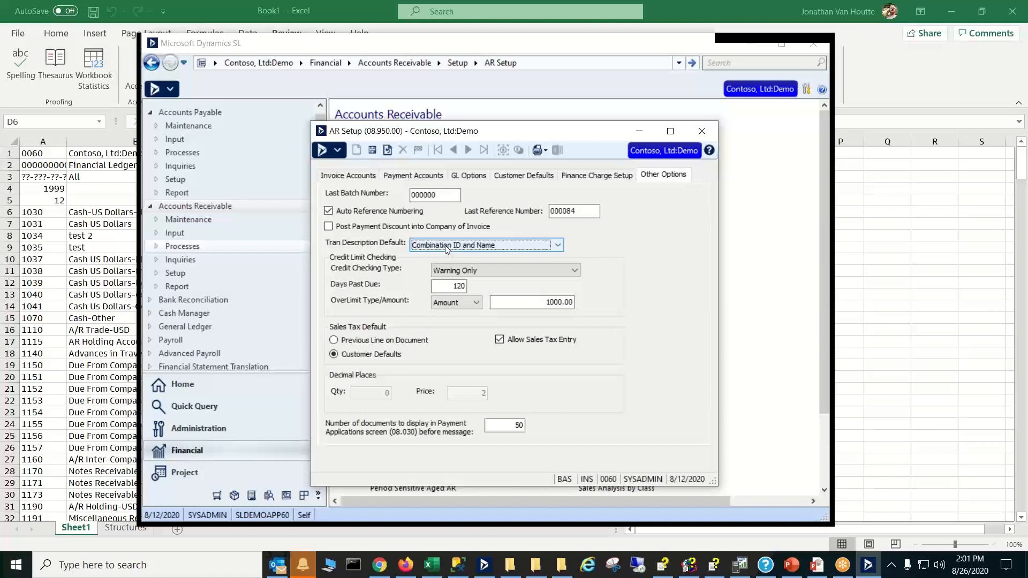
left_click(560, 244)
left_click(458, 288)
left_click(560, 245)
left_click(515, 282)
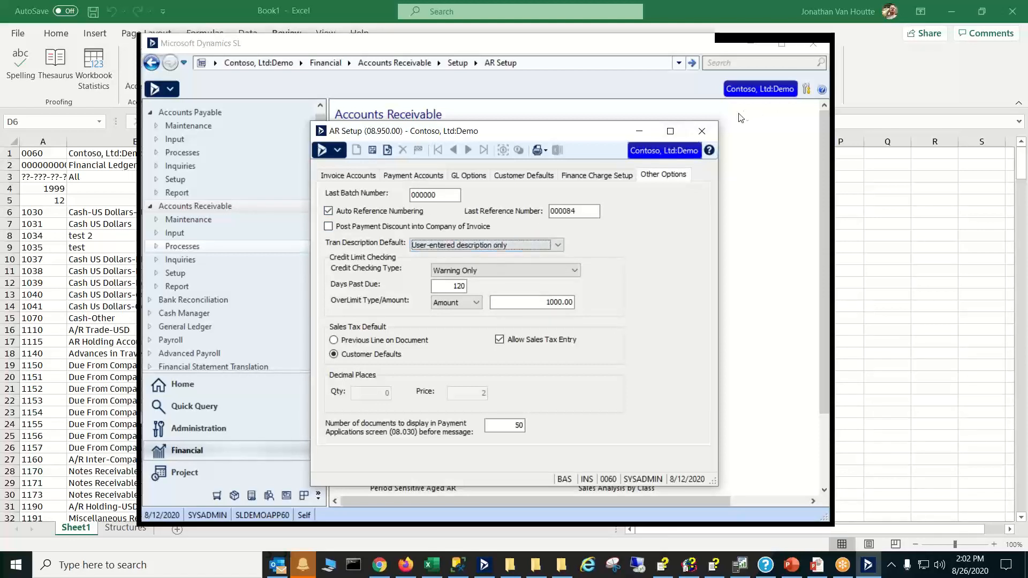
left_click(712, 131)
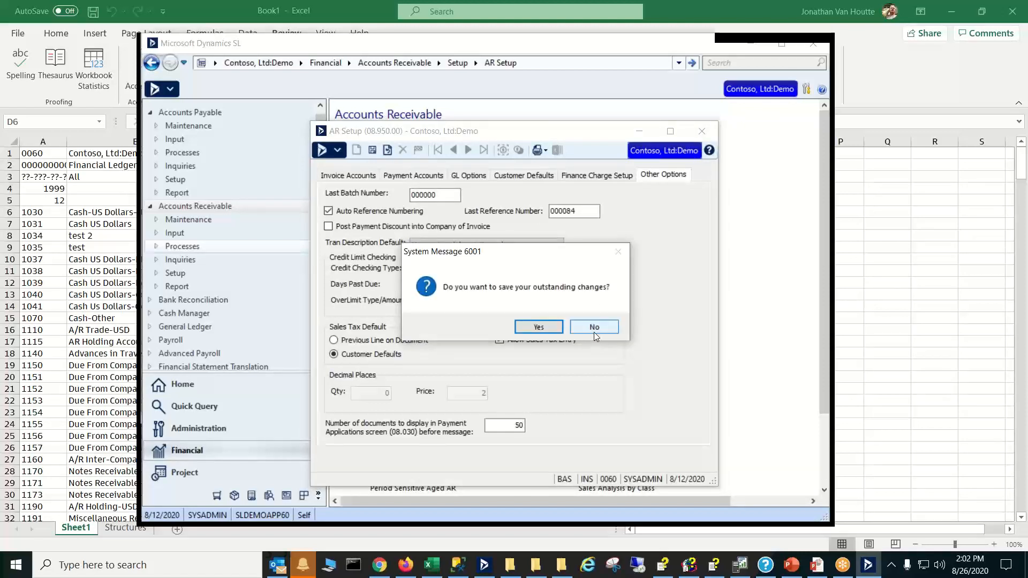
left_click(595, 328)
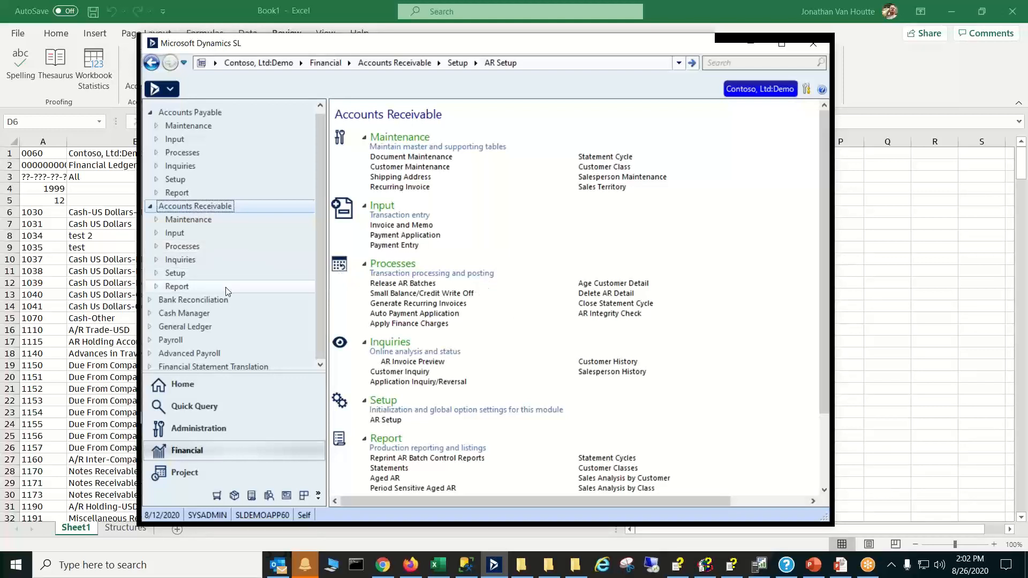
Inspect the GL Posting Option and toggle Send Employee ID to GL in PR Setup, and close it without saving.
left_click(174, 343)
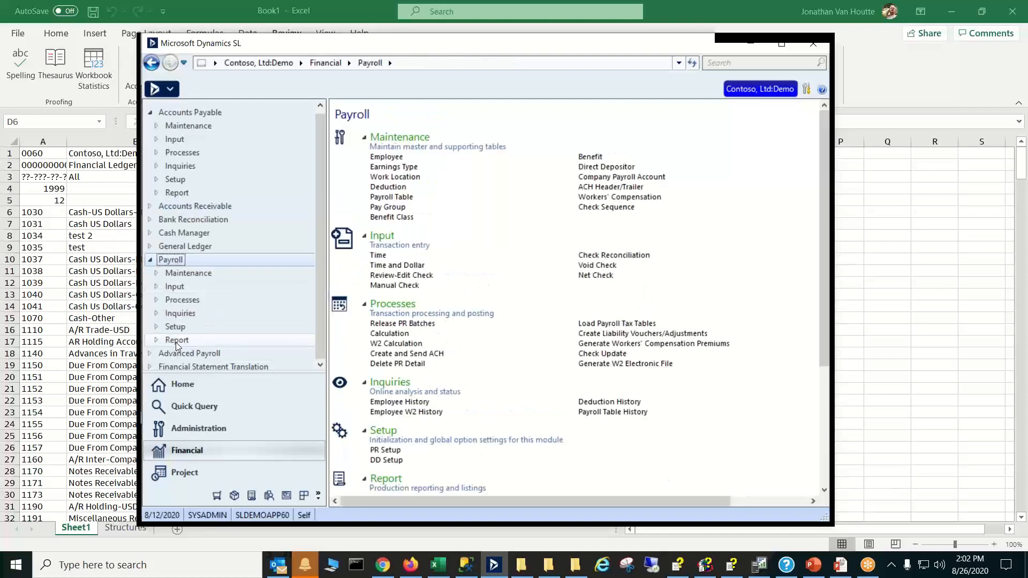
left_click(389, 450)
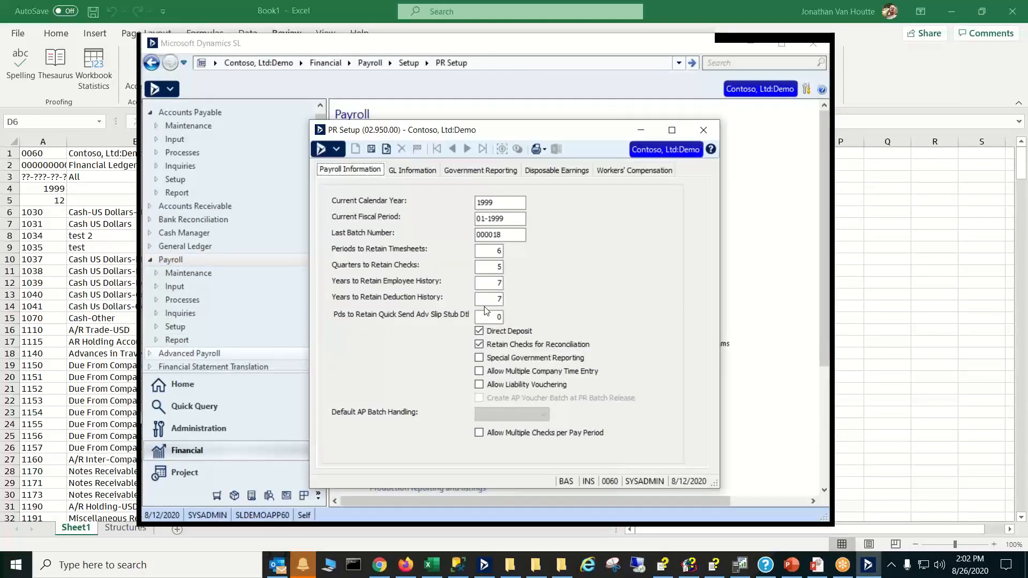
left_click(406, 171)
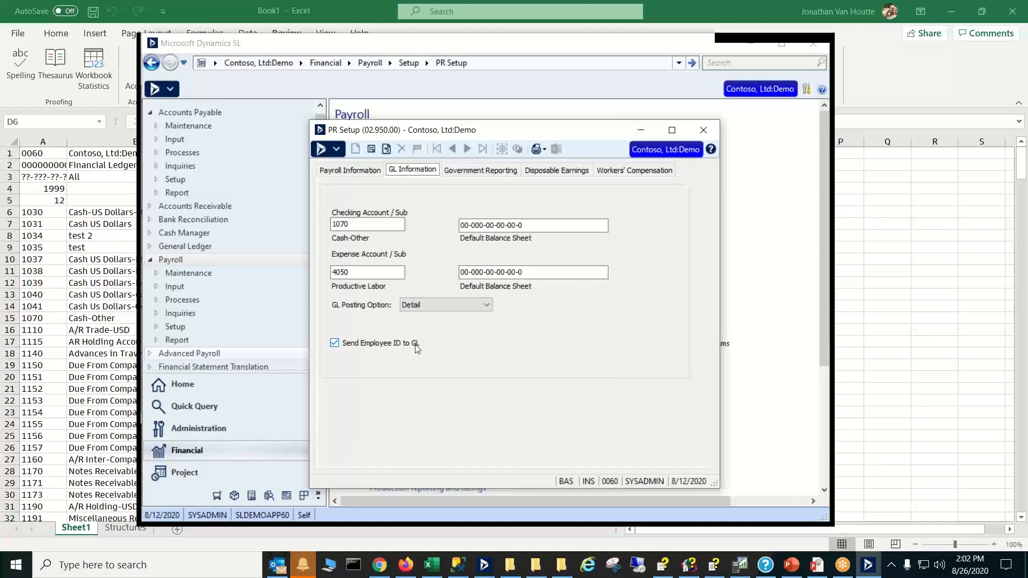
left_click(336, 347)
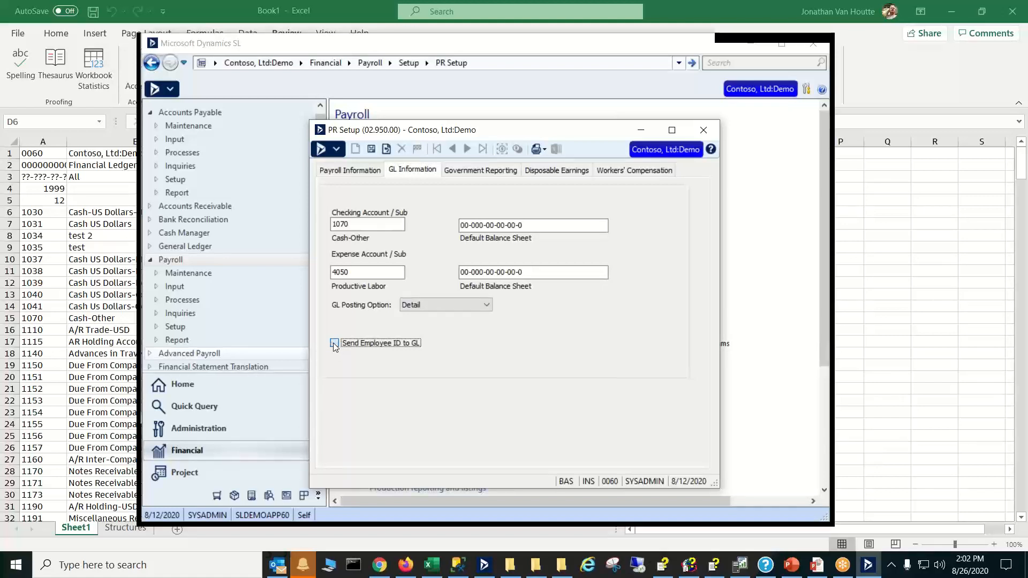
left_click(334, 345)
left_click(703, 130)
left_click(594, 326)
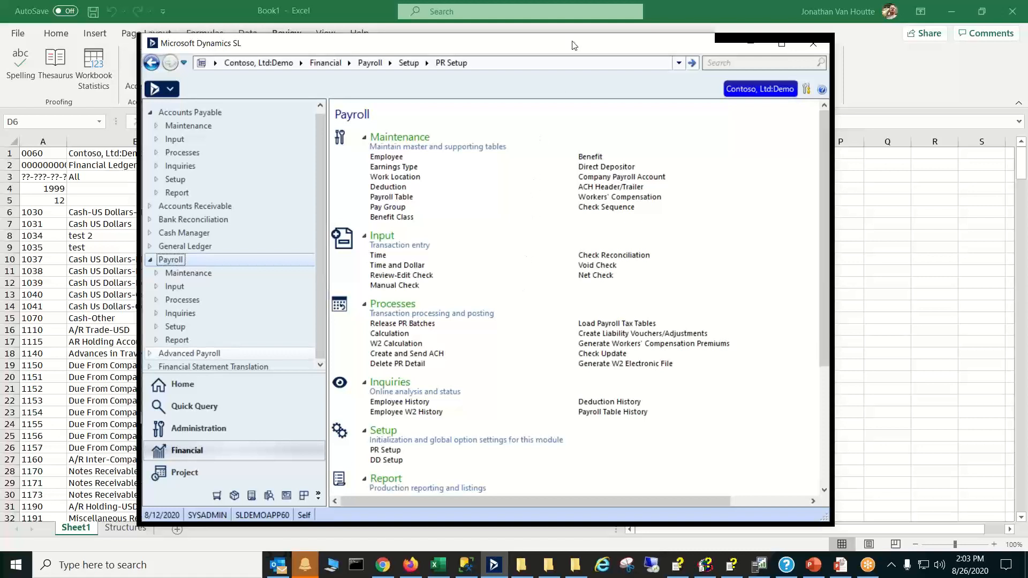
left_click_drag(574, 44, 657, 63)
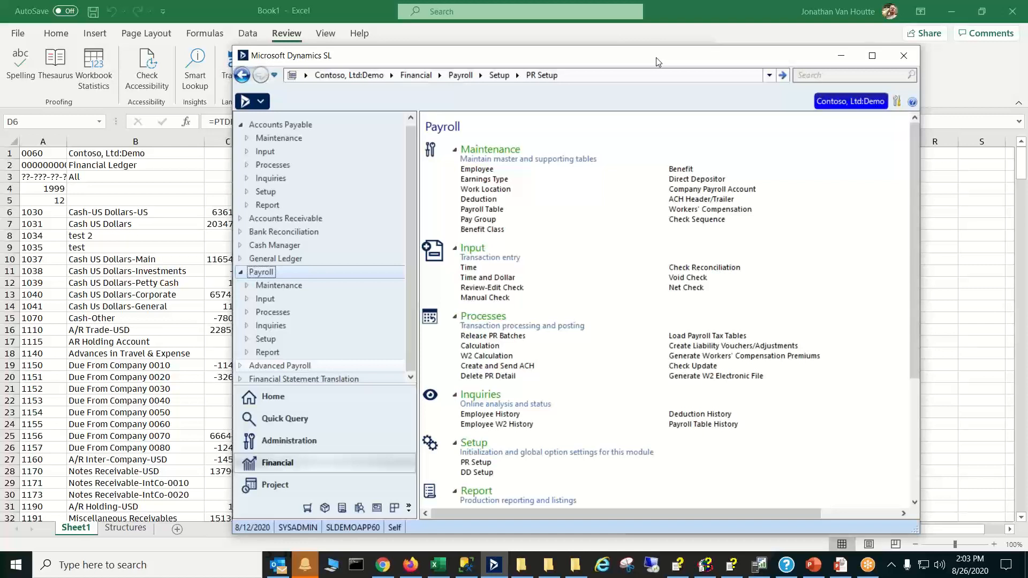
left_click_drag(657, 57, 631, 63)
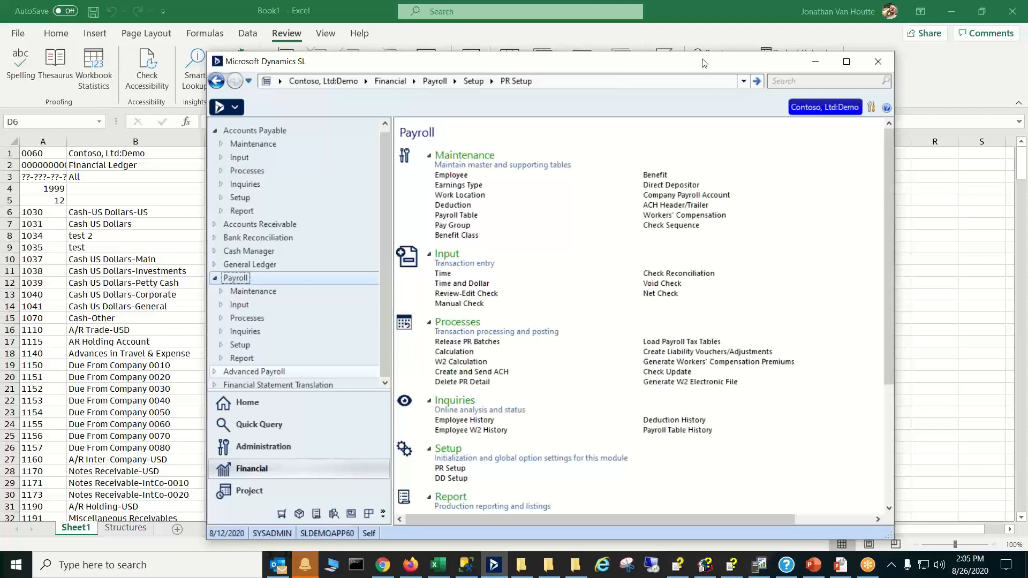
left_click_drag(704, 63, 697, 63)
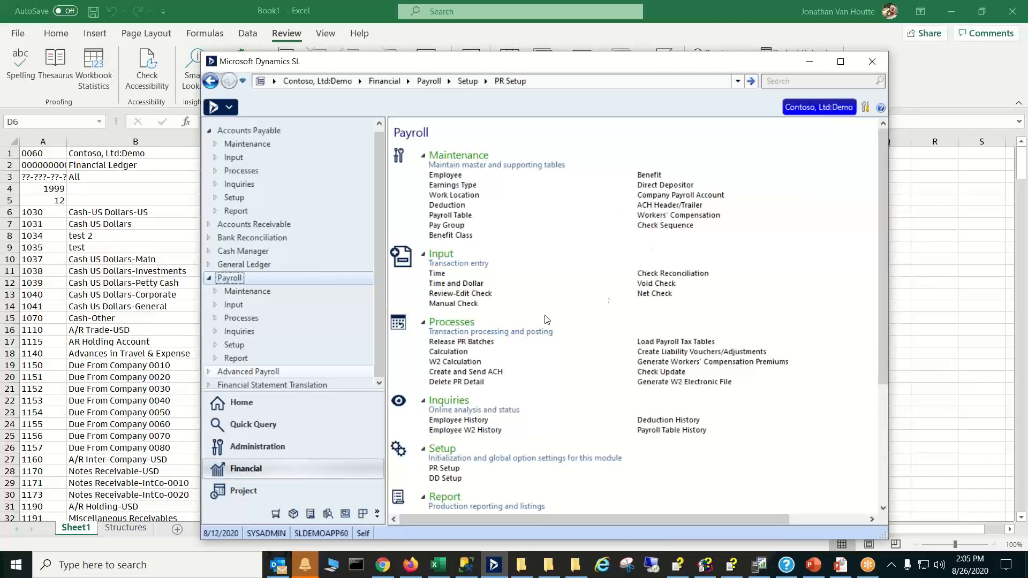
left_click(450, 469)
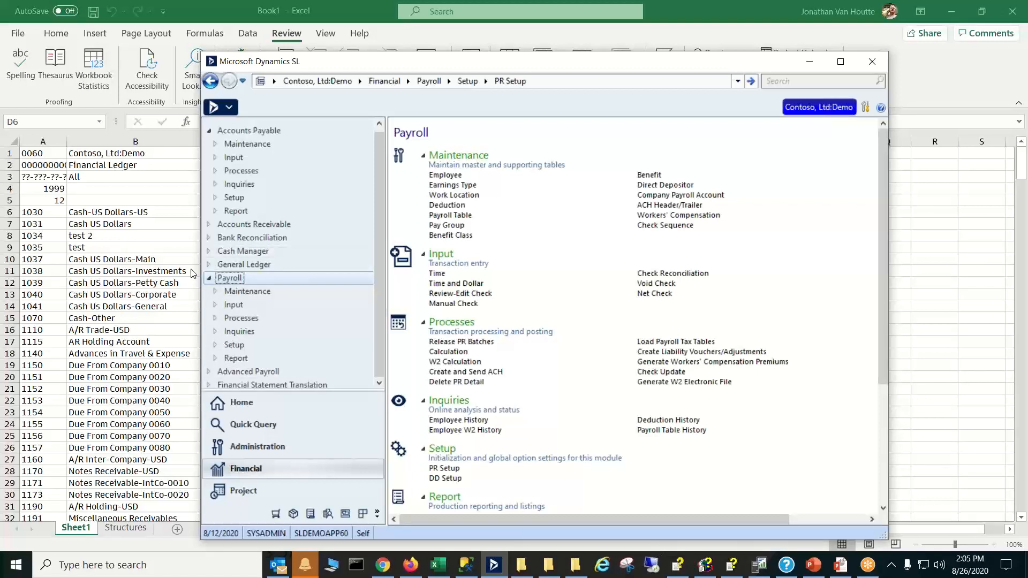
Display the General Ledger module, examine its available reports including Trial Balance and Detail General Ledger, and return to the Excel workbook.
left_click(239, 265)
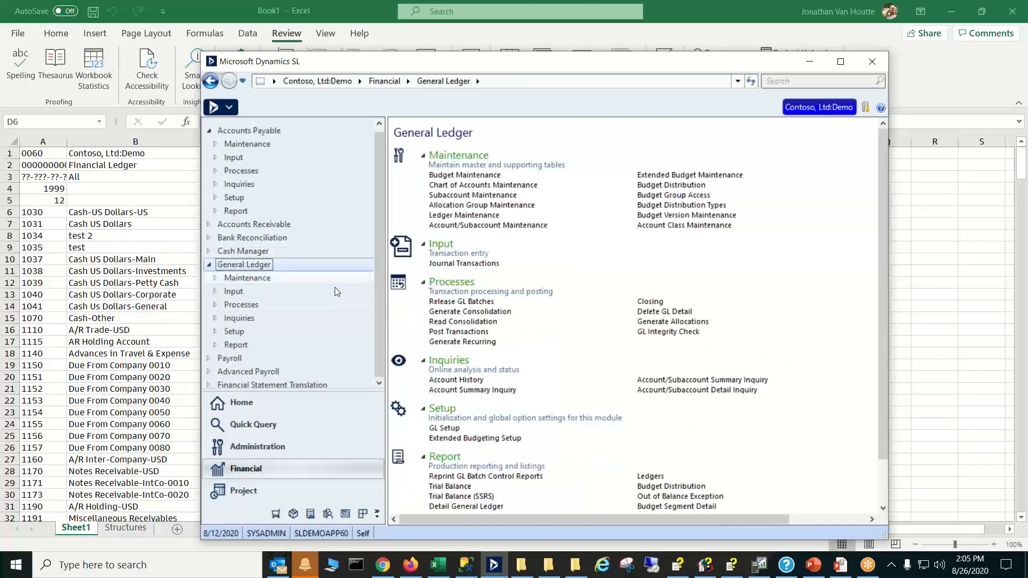
left_click_drag(885, 242, 882, 292)
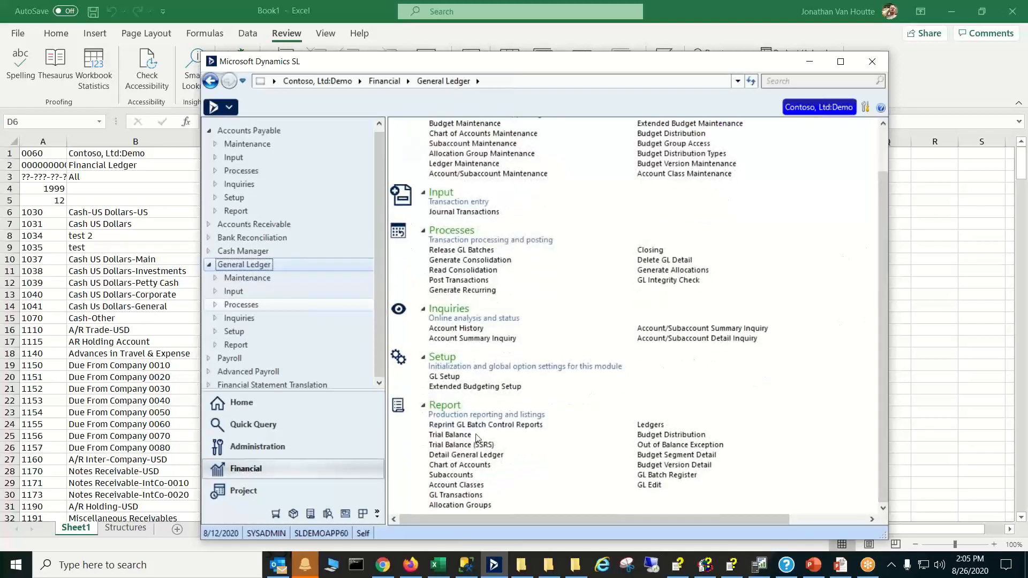
left_click(457, 466)
left_click(462, 446)
left_click(459, 458)
left_click(456, 434)
left_click(152, 322)
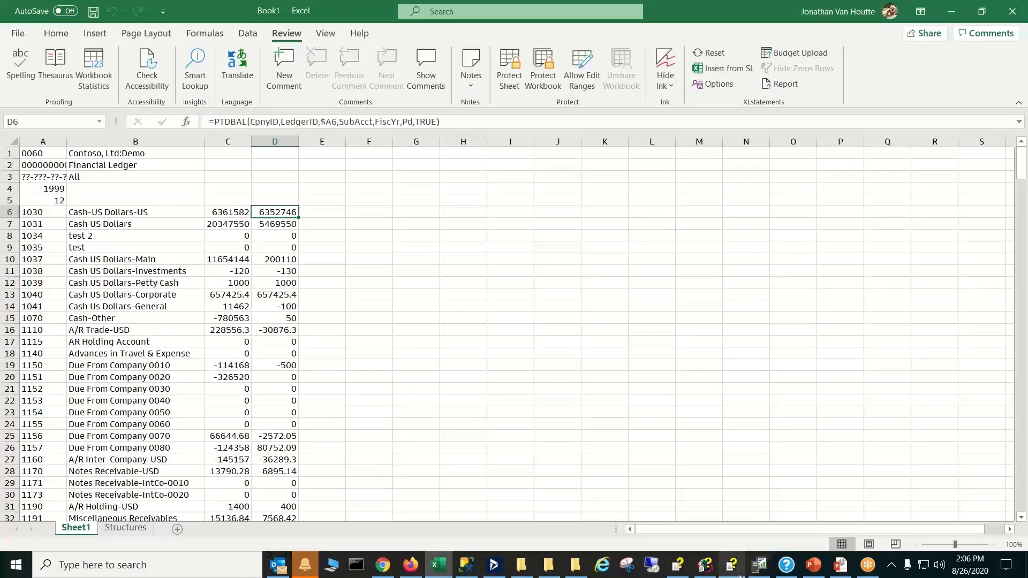
Switch to Microsoft Dynamics SL and open the Detail General Ledger report from the General Ledger module.
mouse_move(497, 566)
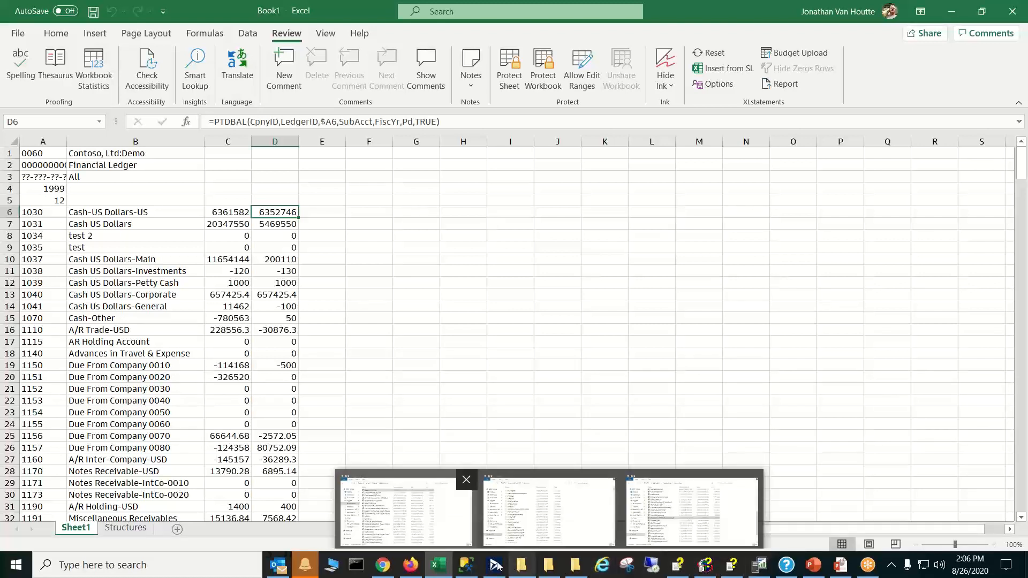
left_click(503, 508)
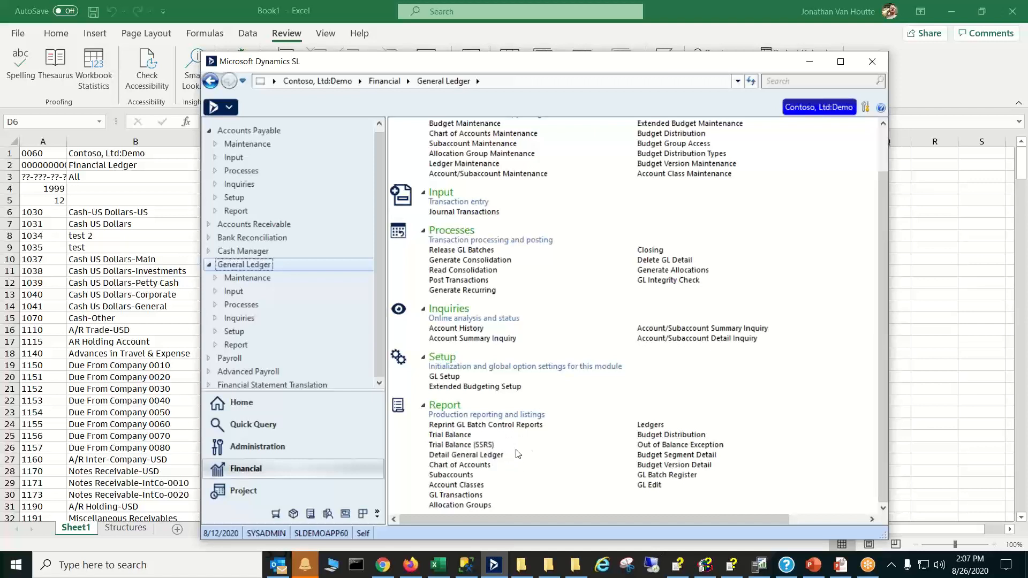
left_click(503, 458)
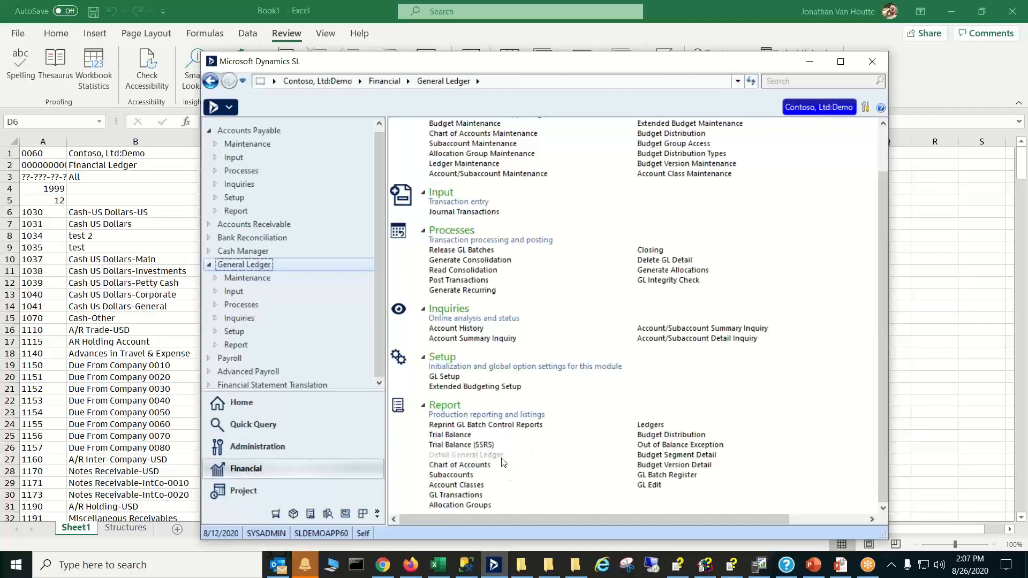